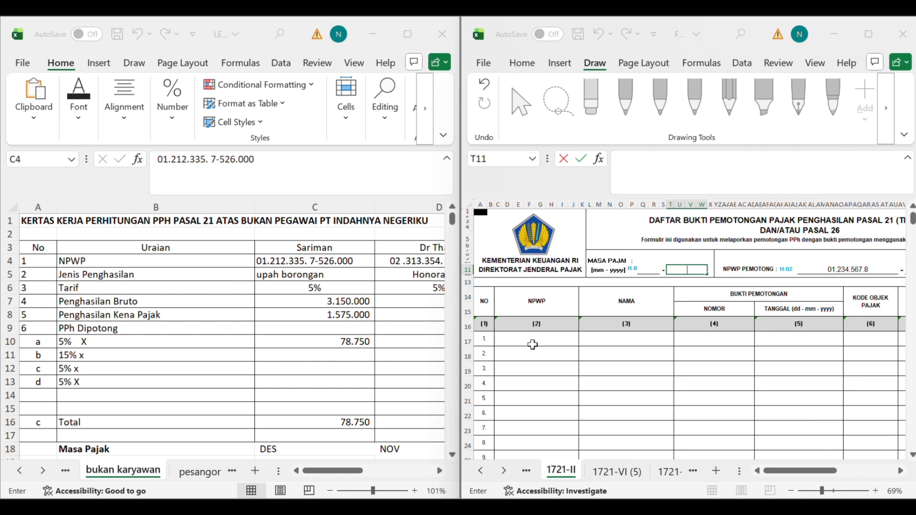
Step: Set the MASA PAJAK on the 1721-II sheet to month 12 and year 2024
{"action": "left_click", "coordinate": [649, 269]}
{"action": "type", "text": "12"}
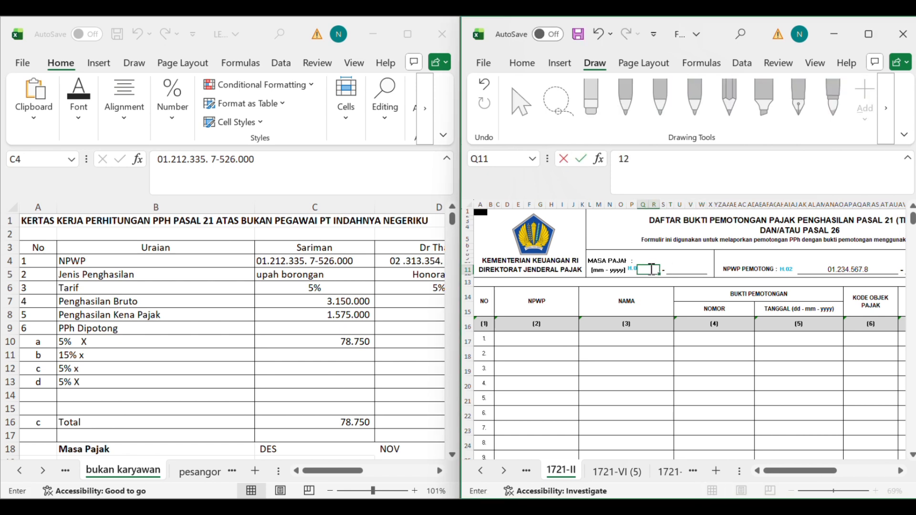
{"action": "key", "text": "Tab"}
{"action": "type", "text": "2"}
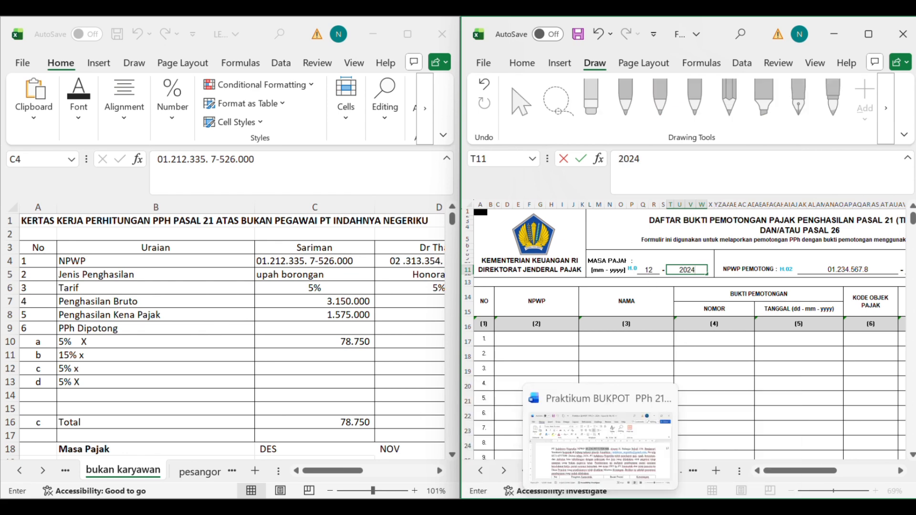
Step: Check the company's tax number and tax year in the Praktikum BUKPOT Word document against the 1721-II header
{"action": "left_click", "coordinate": [600, 507]}
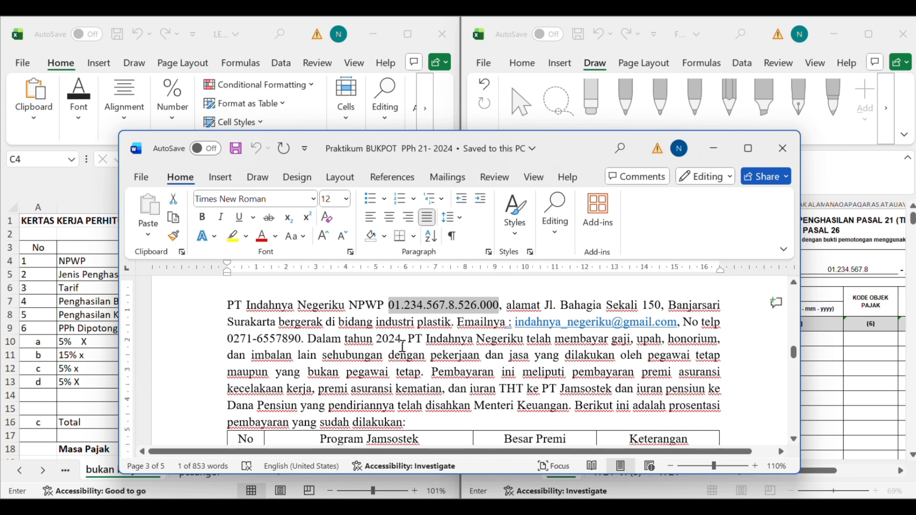
{"action": "left_click", "coordinate": [728, 145]}
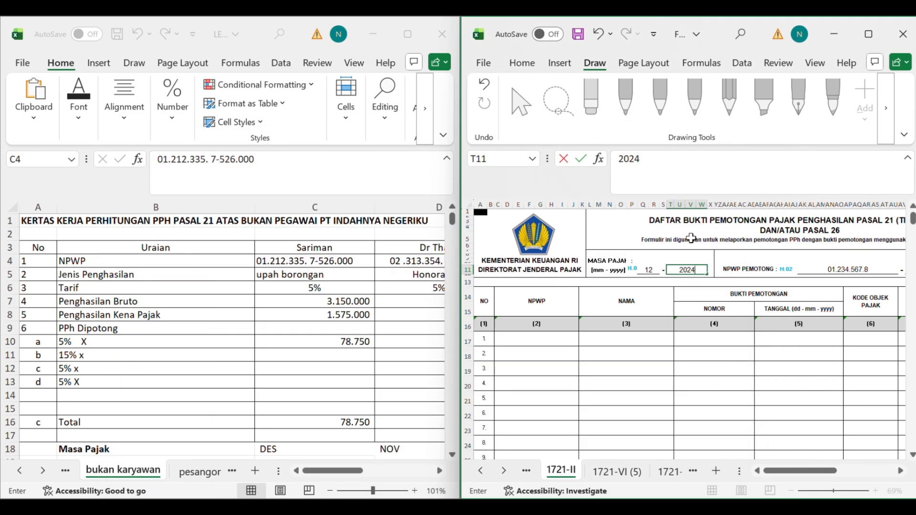
{"action": "scroll", "coordinate": [652, 281], "scroll_direction": "right", "scroll_amount": 2}
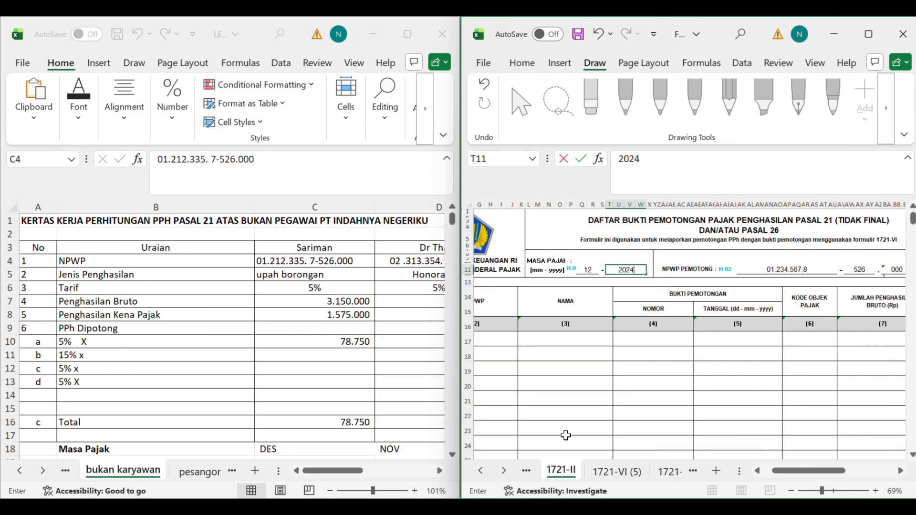
{"action": "left_click", "coordinate": [600, 508]}
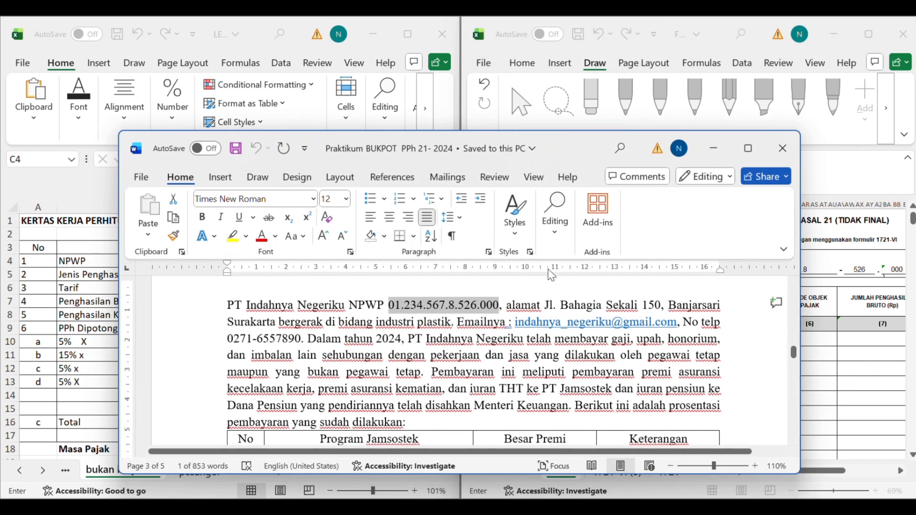
{"action": "left_click", "coordinate": [718, 156]}
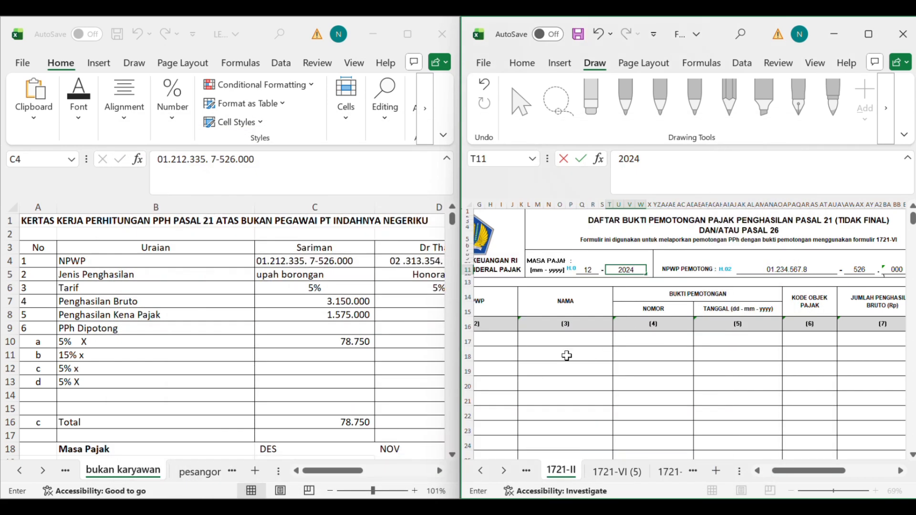
{"action": "scroll", "coordinate": [565, 355], "scroll_direction": "left", "scroll_amount": 3}
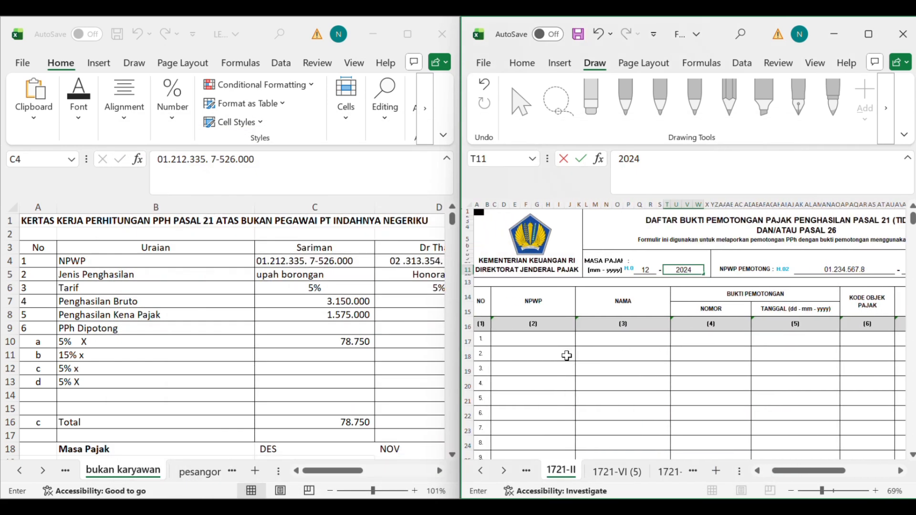
Step: Review the recipient's identity on the 1721-VI slip and copy the matching NPWP from the bukan karyawan worksheet into row 1 of 1721-II
{"action": "left_click", "coordinate": [529, 340]}
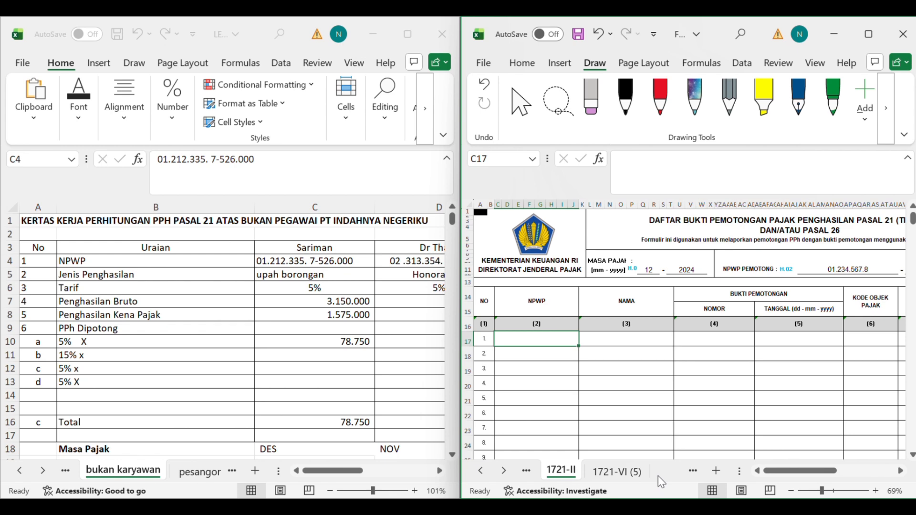
{"action": "left_click", "coordinate": [661, 477]}
{"action": "scroll", "coordinate": [669, 364], "scroll_direction": "up", "scroll_amount": 2}
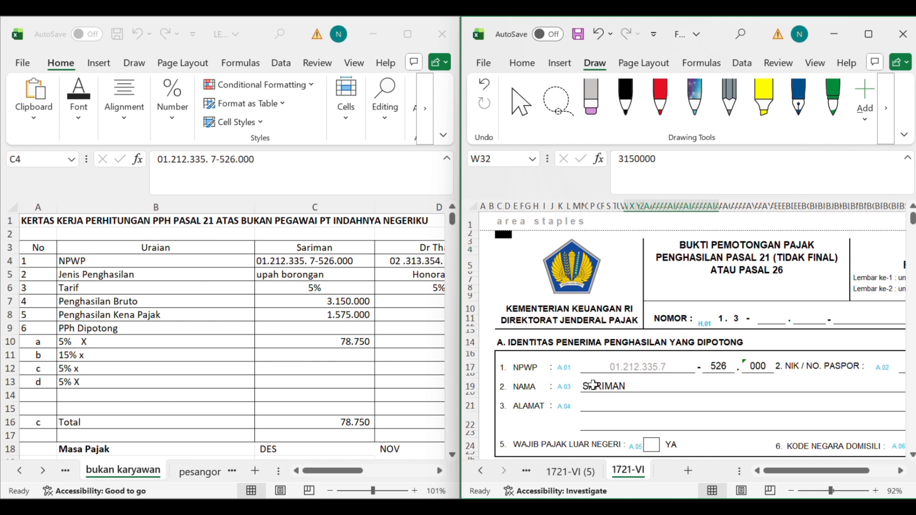
{"action": "left_click", "coordinate": [606, 384]}
{"action": "left_click", "coordinate": [630, 370]}
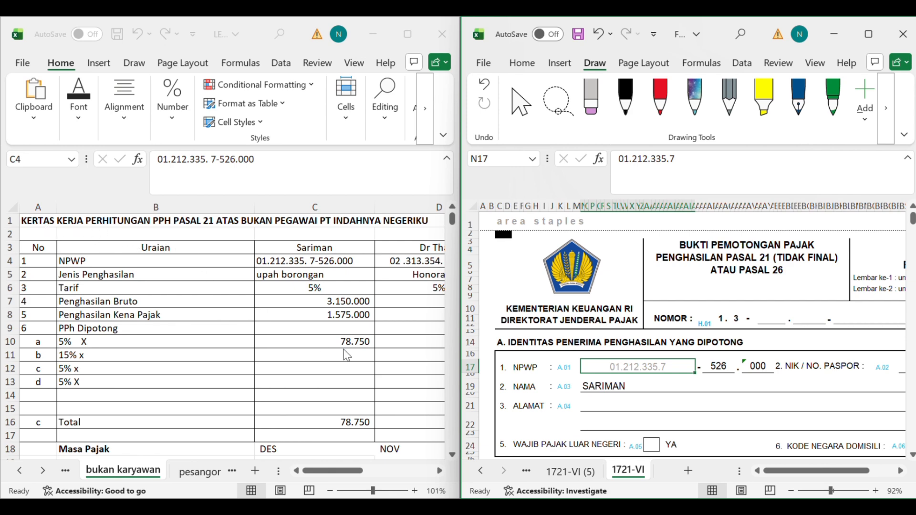
{"action": "left_click", "coordinate": [534, 471]}
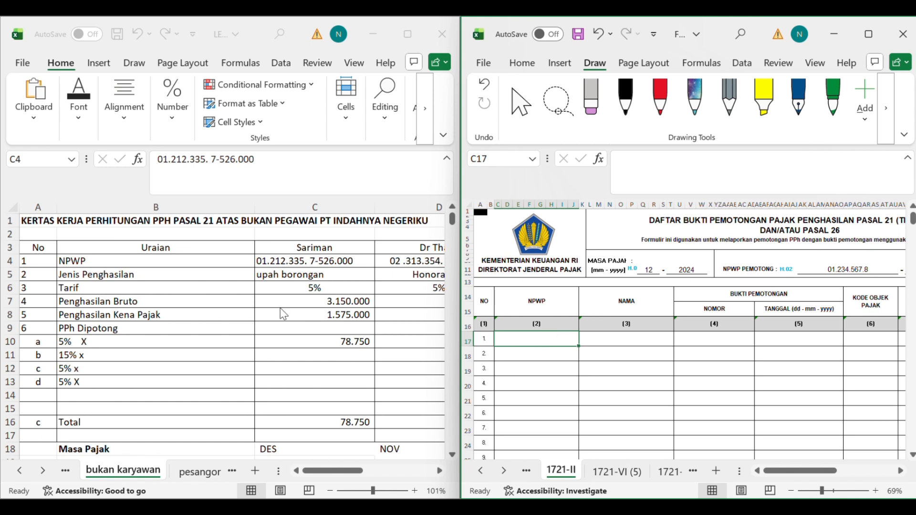
{"action": "left_click", "coordinate": [313, 260]}
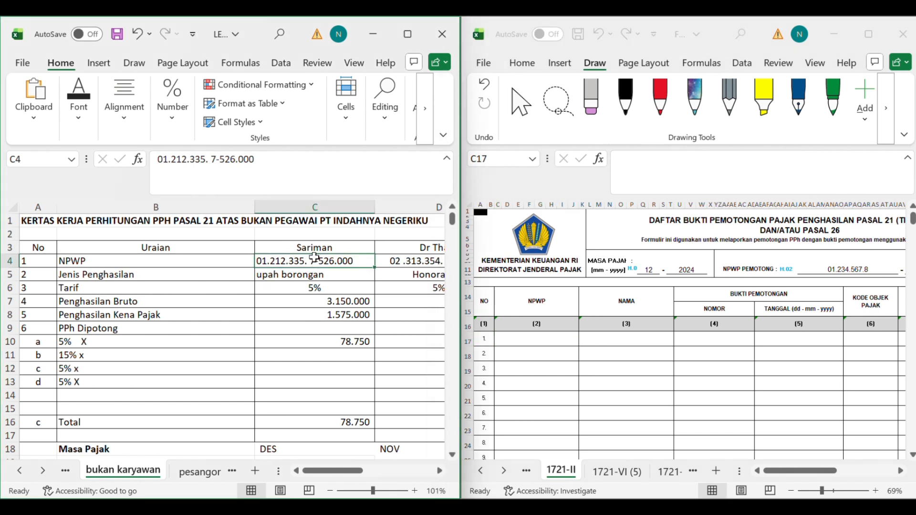
{"action": "key", "text": "ctrl+c"}
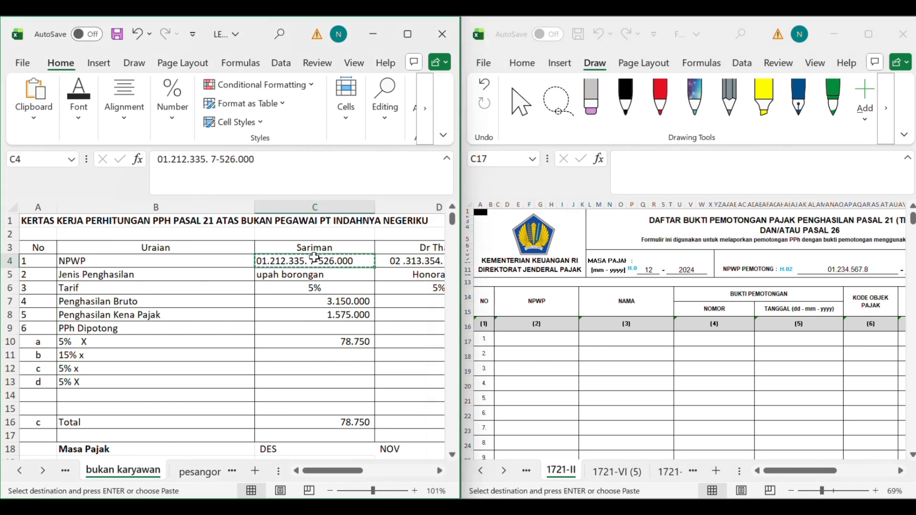
{"action": "left_click", "coordinate": [526, 342]}
{"action": "key", "text": "ctrl+v"}
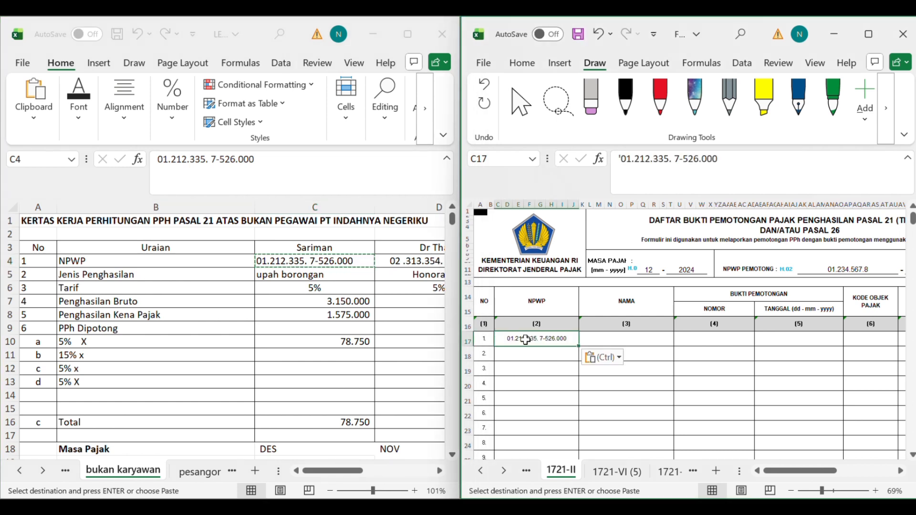
Step: Enter the income recipient's name in the NAMA column of row 1 on 1721-II
{"action": "key", "text": "Tab"}
{"action": "type", "text": "SA"}
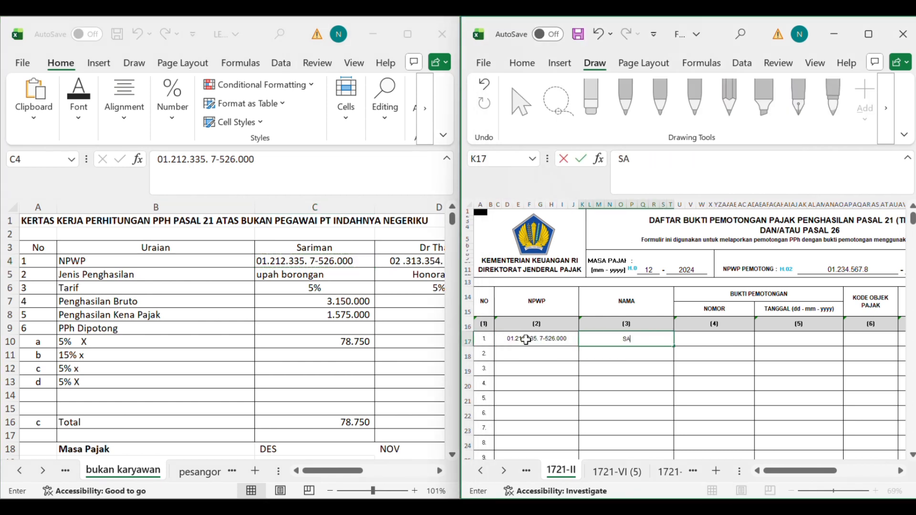
{"action": "type", "text": "RIMAN"}
Step: Look up the non-recurring non-employee tax object code on the 1721-VI sheet and enter 21-100-09 as row 1's KODE OBJEK PAJAK on 1721-II
{"action": "key", "text": "Tab"}
{"action": "key", "text": "Tab"}
{"action": "key", "text": "Tab"}
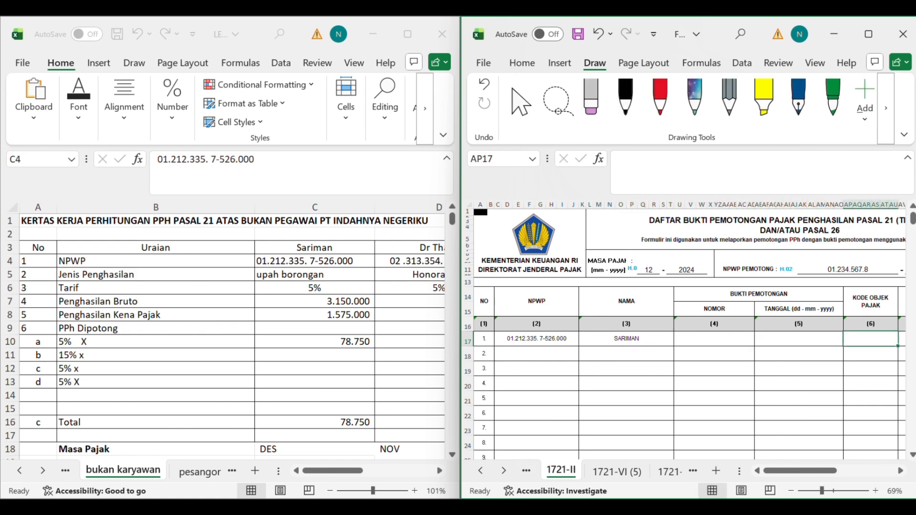
{"action": "left_click", "coordinate": [669, 477]}
{"action": "scroll", "coordinate": [633, 385], "scroll_direction": "down", "scroll_amount": 3}
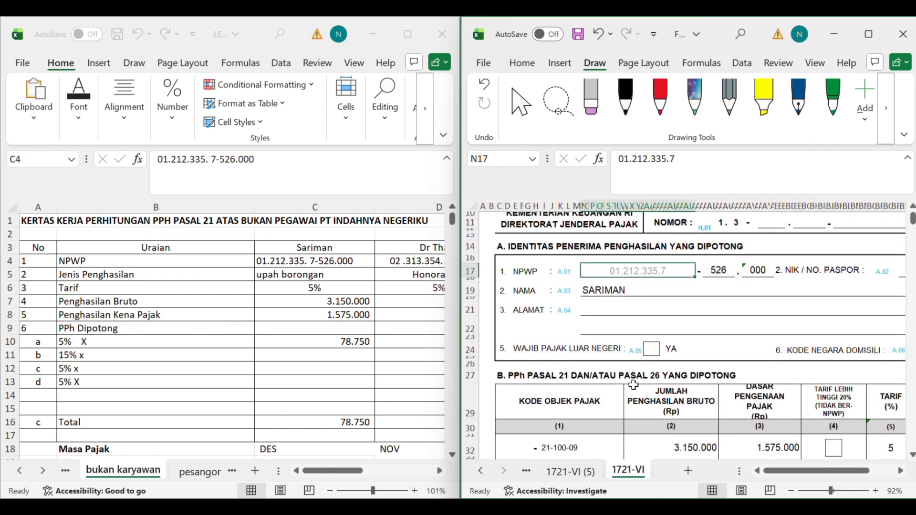
{"action": "scroll", "coordinate": [634, 385], "scroll_direction": "down", "scroll_amount": 2}
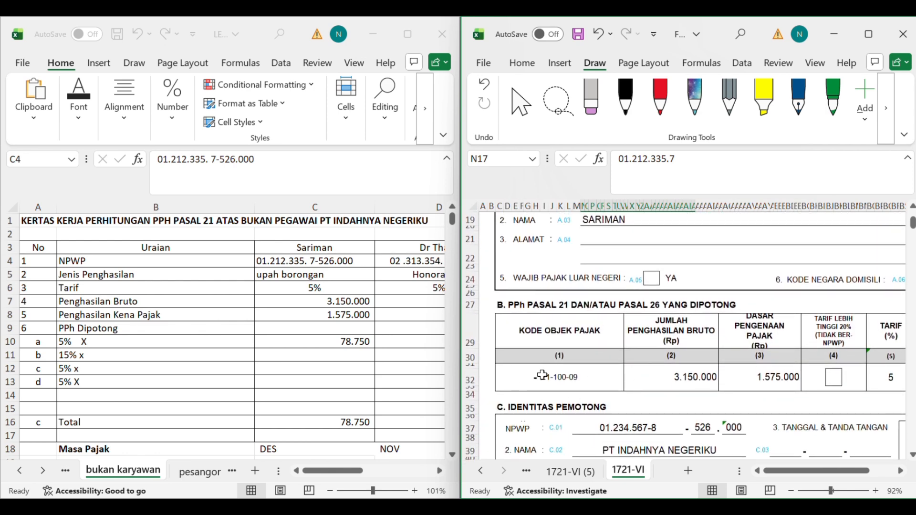
{"action": "scroll", "coordinate": [563, 377], "scroll_direction": "down", "scroll_amount": 6}
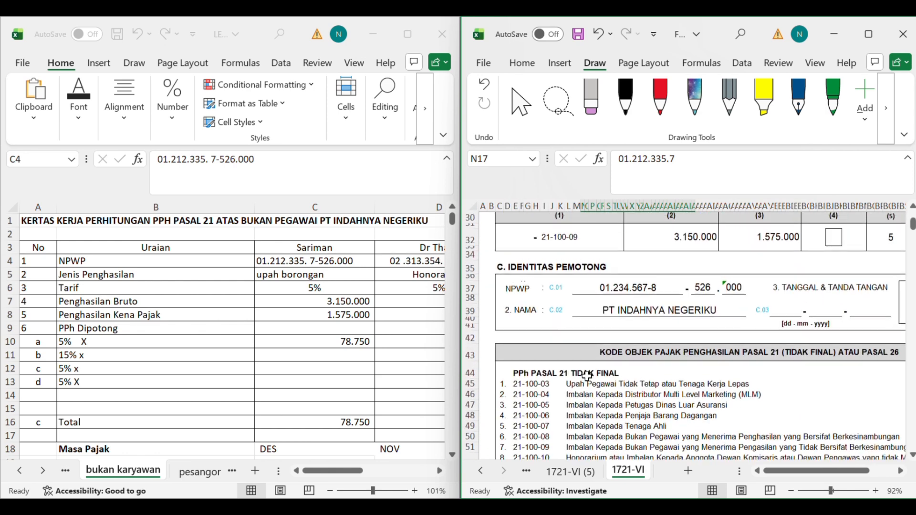
{"action": "scroll", "coordinate": [587, 376], "scroll_direction": "down", "scroll_amount": 1}
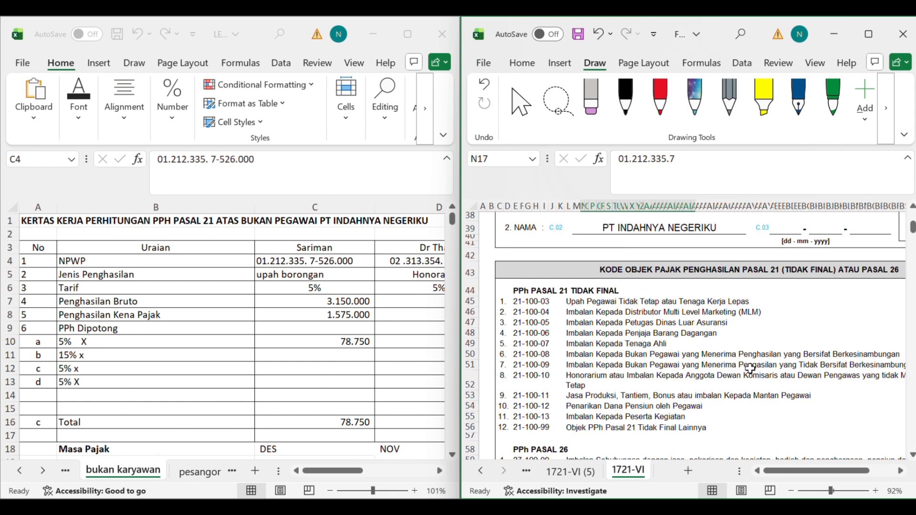
{"action": "scroll", "coordinate": [801, 366], "scroll_direction": "right", "scroll_amount": 1}
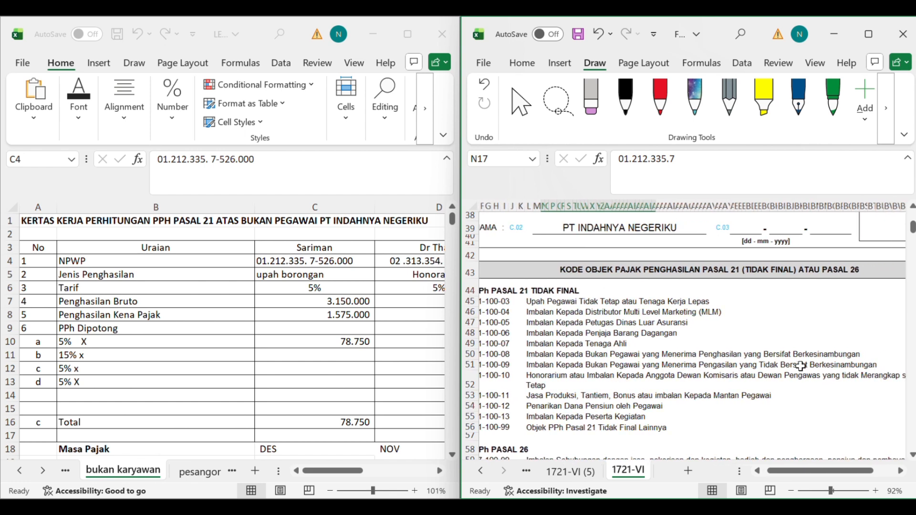
{"action": "scroll", "coordinate": [651, 396], "scroll_direction": "left", "scroll_amount": 1}
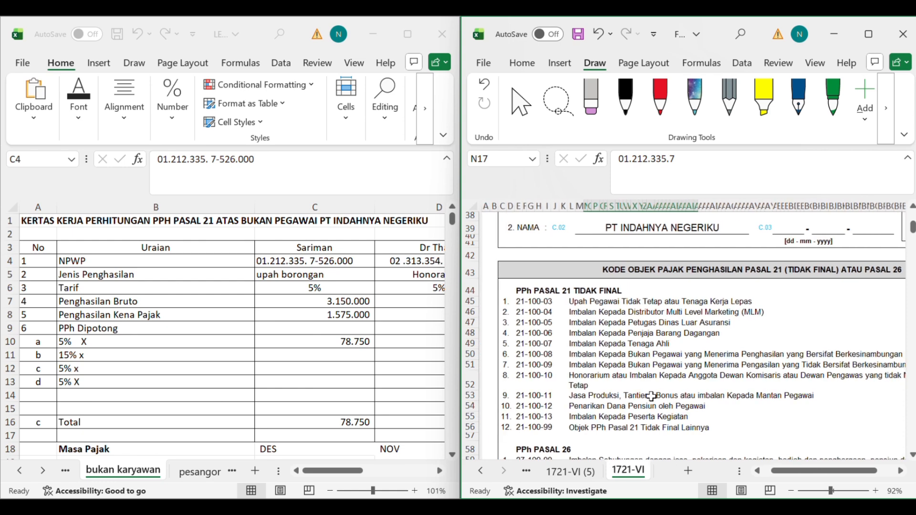
{"action": "left_click", "coordinate": [526, 472]}
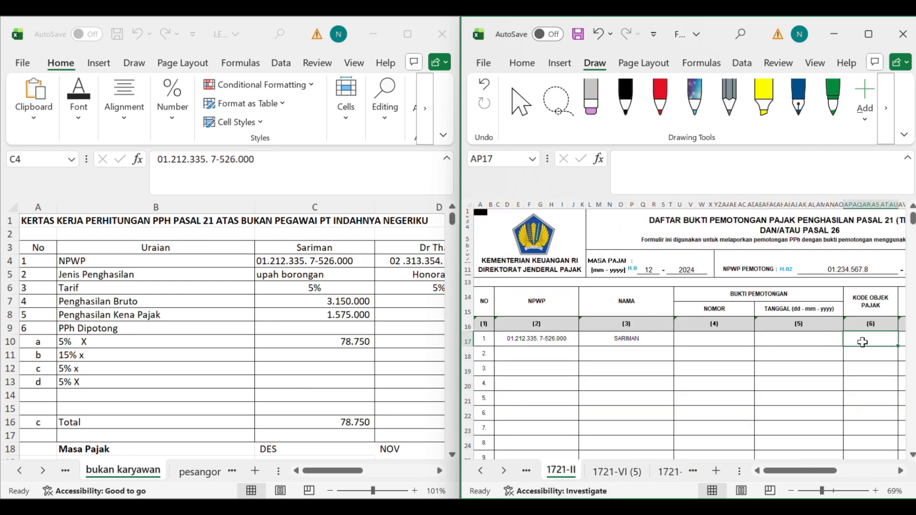
{"action": "type", "text": "21"}
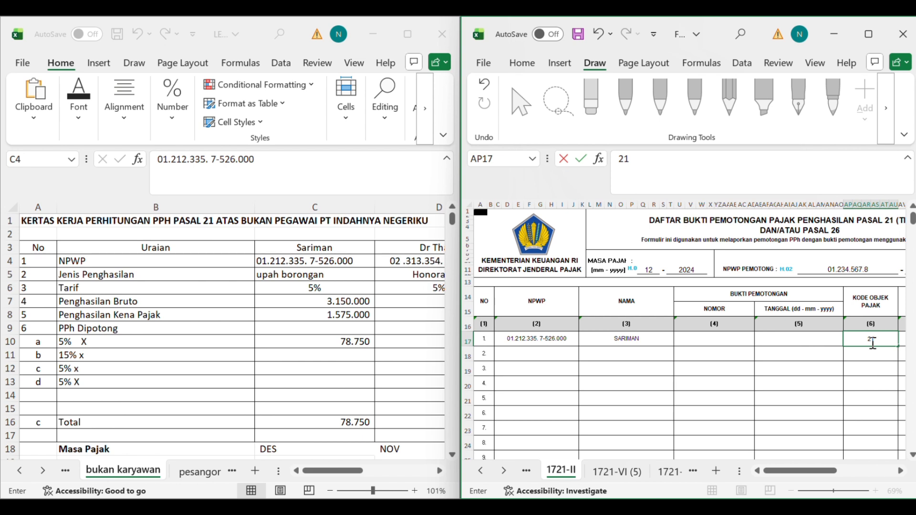
{"action": "type", "text": "-100-09"}
{"action": "key", "text": "Tab"}
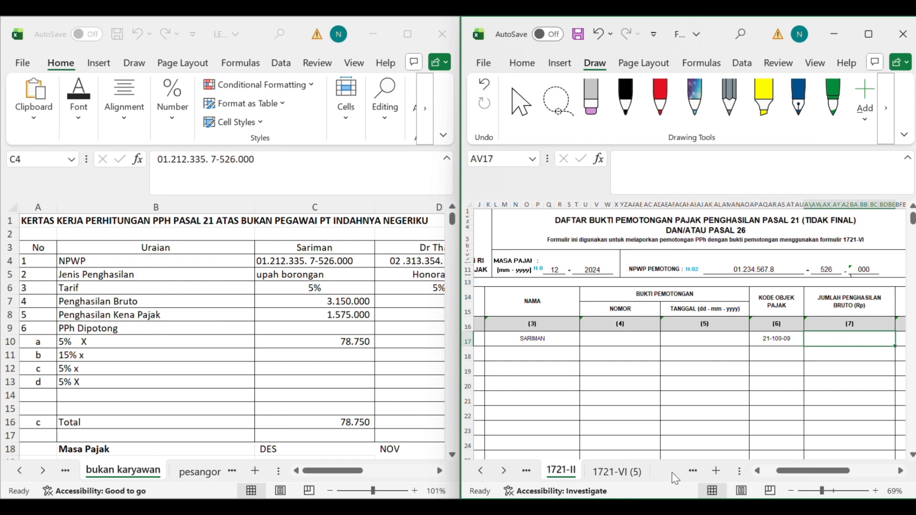
Step: Copy the first recipient's Penghasilan Bruto of 3.150.000 from the bukan karyawan worksheet into row 1's JUMLAH PENGHASILAN BRUTO on 1721-II
{"action": "left_click", "coordinate": [671, 472]}
{"action": "scroll", "coordinate": [690, 360], "scroll_direction": "up", "scroll_amount": 1}
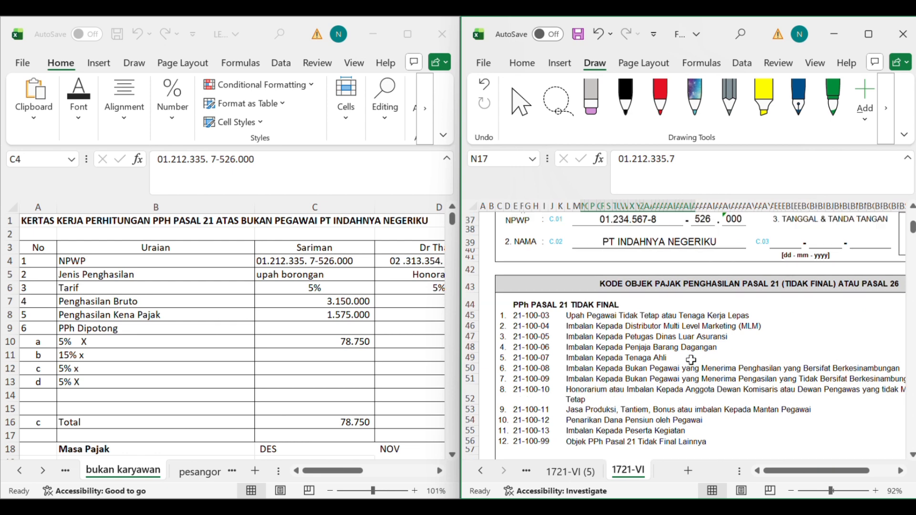
{"action": "scroll", "coordinate": [690, 360], "scroll_direction": "up", "scroll_amount": 5}
{"action": "left_click", "coordinate": [646, 371]}
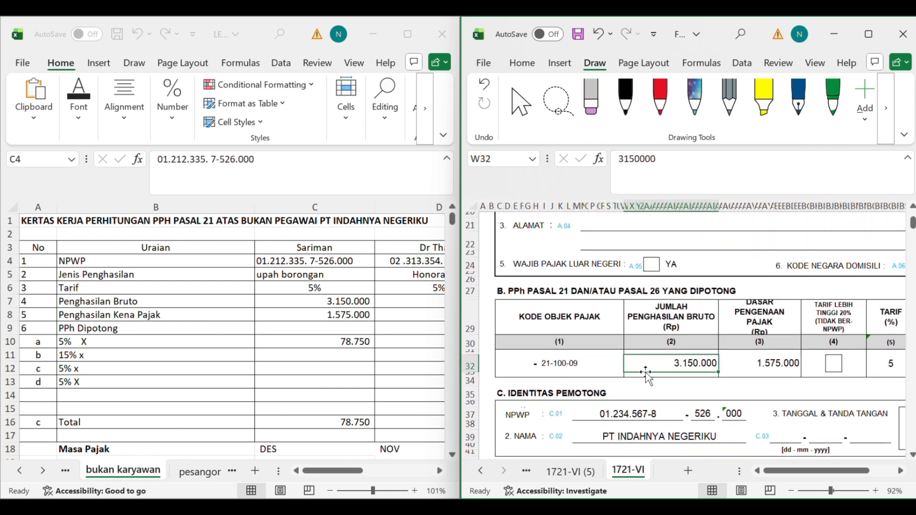
{"action": "left_click", "coordinate": [351, 299]}
{"action": "left_click", "coordinate": [351, 299]}
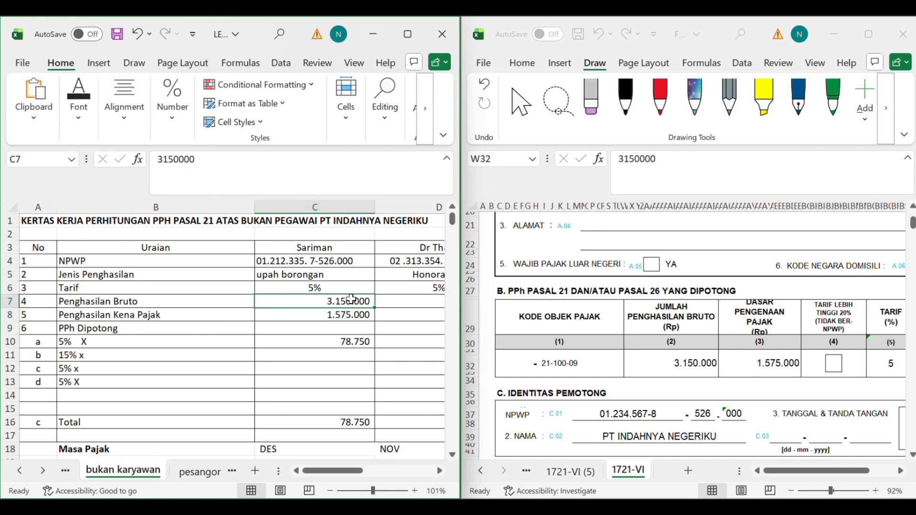
{"action": "key", "text": "ctrl+c"}
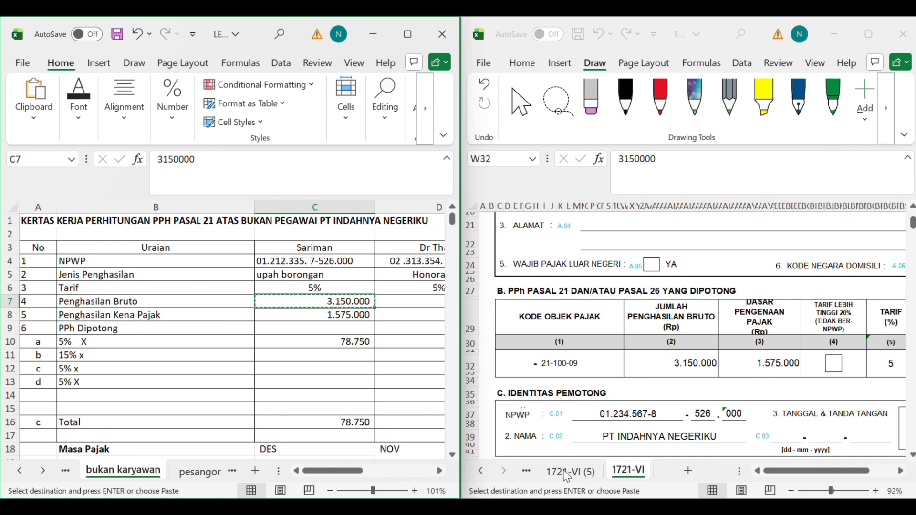
{"action": "left_click", "coordinate": [526, 471]}
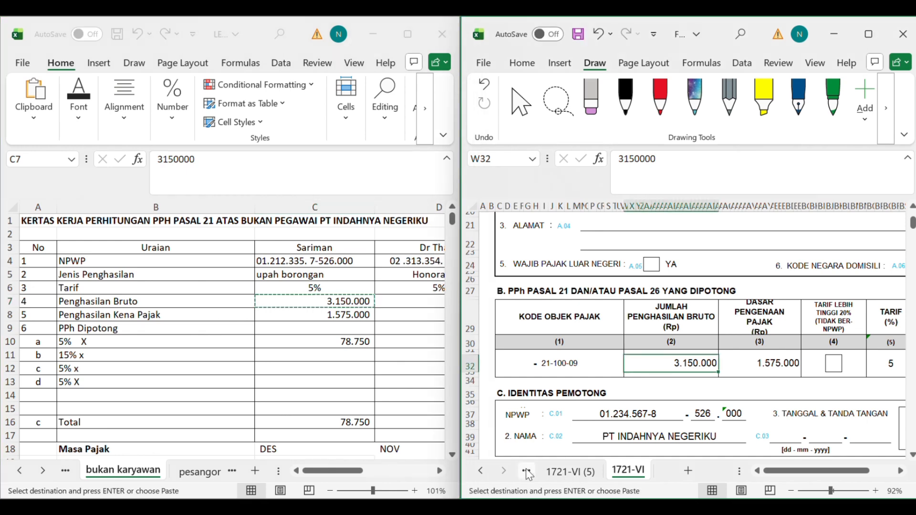
{"action": "left_click", "coordinate": [527, 471]}
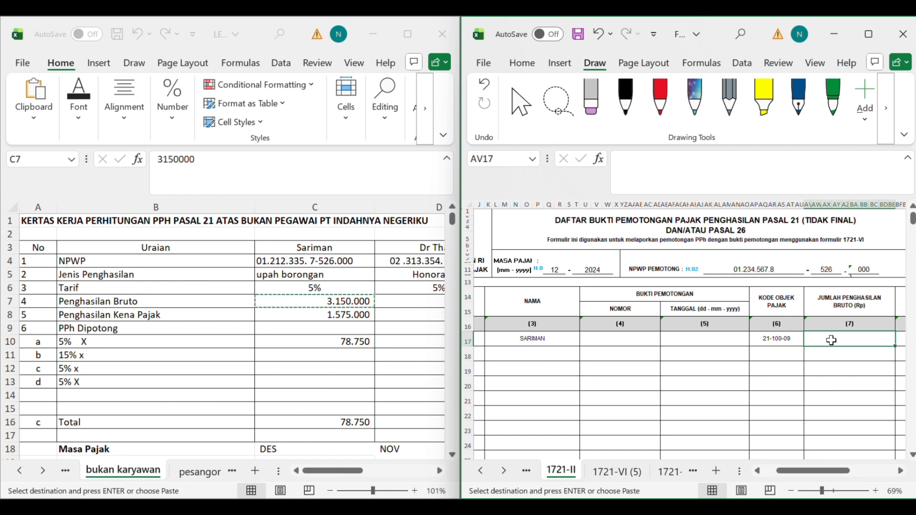
{"action": "key", "text": "ctrl+v"}
Step: Check PPh DIPOTONG on the first recipient's 1721-VI slip and copy 78.750 from the bukan karyawan worksheet into row 1's PPh DIPOTONG on 1721-II
{"action": "scroll", "coordinate": [833, 340], "scroll_direction": "right", "scroll_amount": 5}
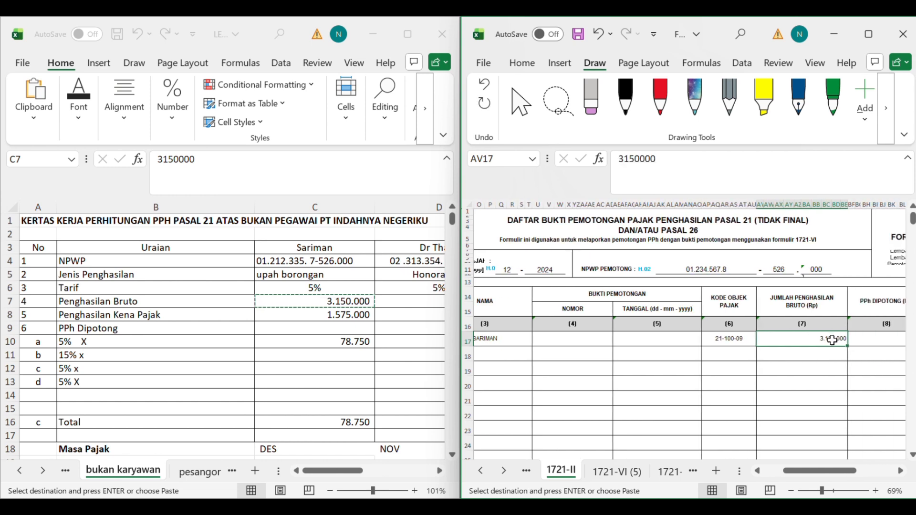
{"action": "left_click", "coordinate": [821, 340]}
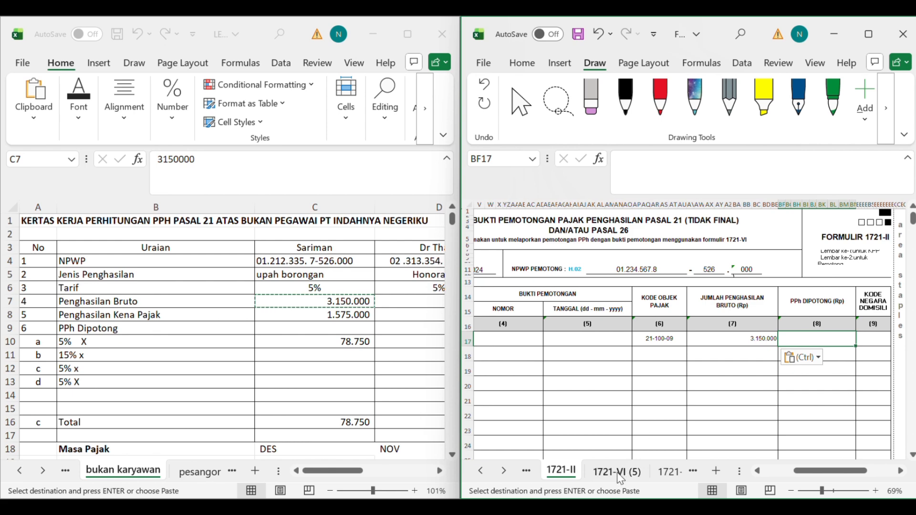
{"action": "left_click", "coordinate": [662, 471]}
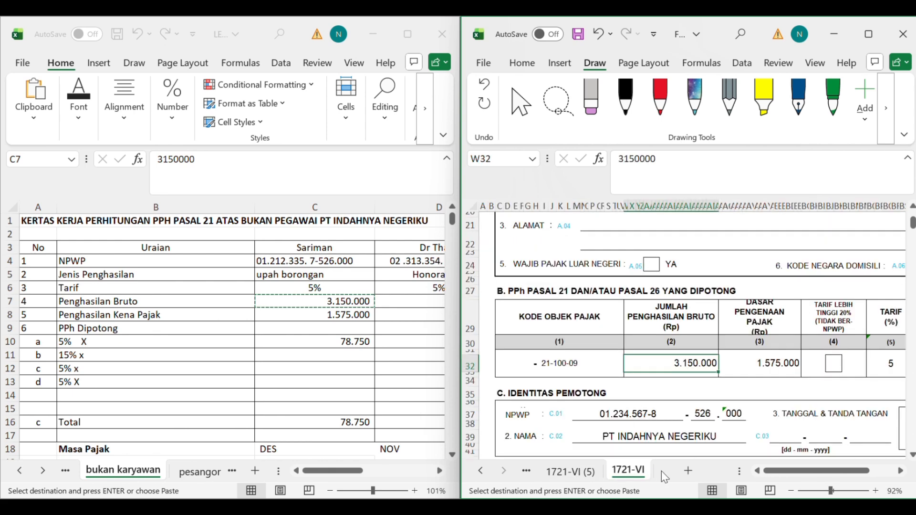
{"action": "scroll", "coordinate": [731, 389], "scroll_direction": "right", "scroll_amount": 5}
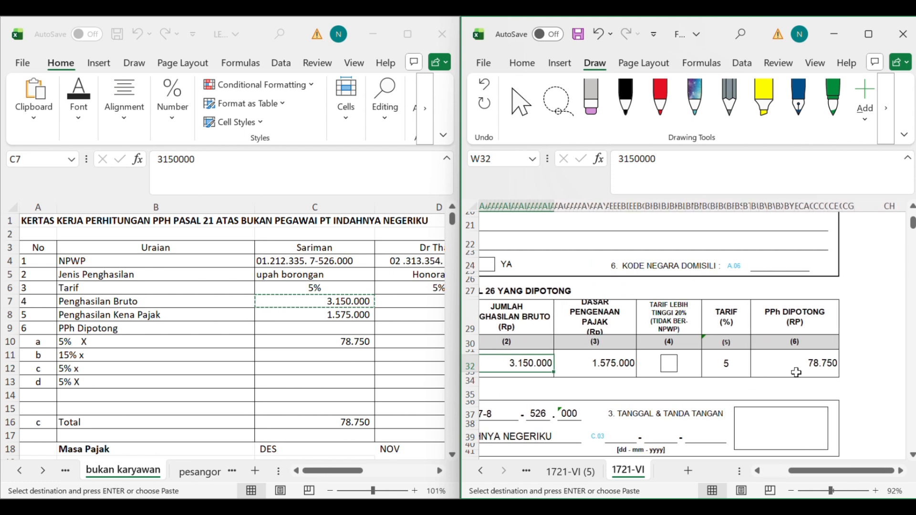
{"action": "left_click", "coordinate": [815, 368]}
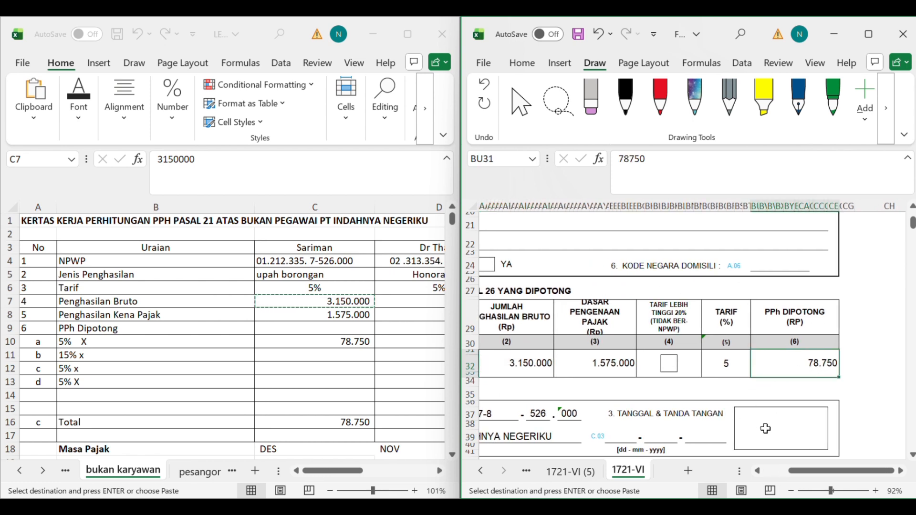
{"action": "left_click", "coordinate": [361, 347]}
{"action": "left_click", "coordinate": [358, 341]}
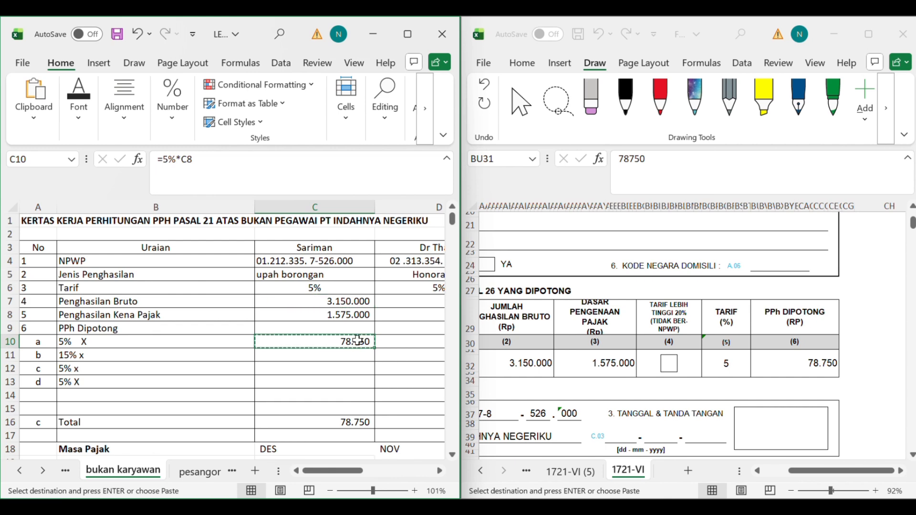
{"action": "left_click", "coordinate": [530, 470]}
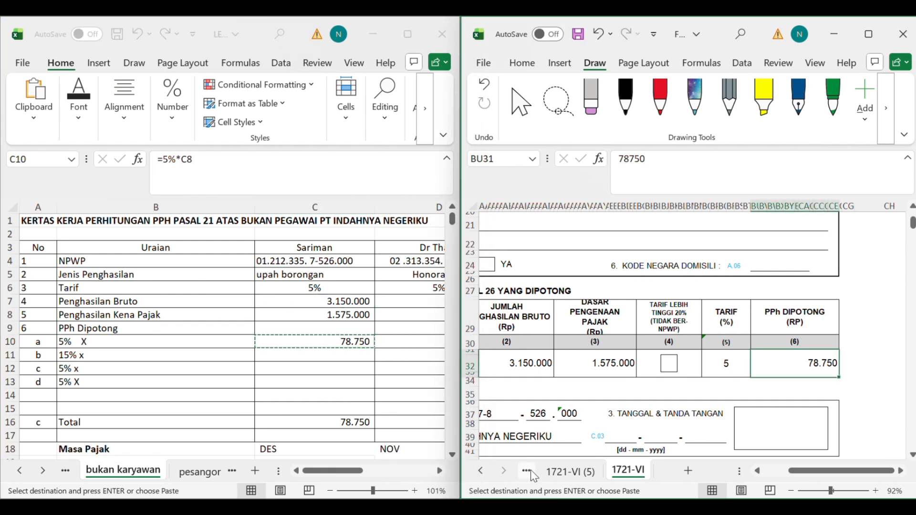
{"action": "left_click", "coordinate": [527, 470]}
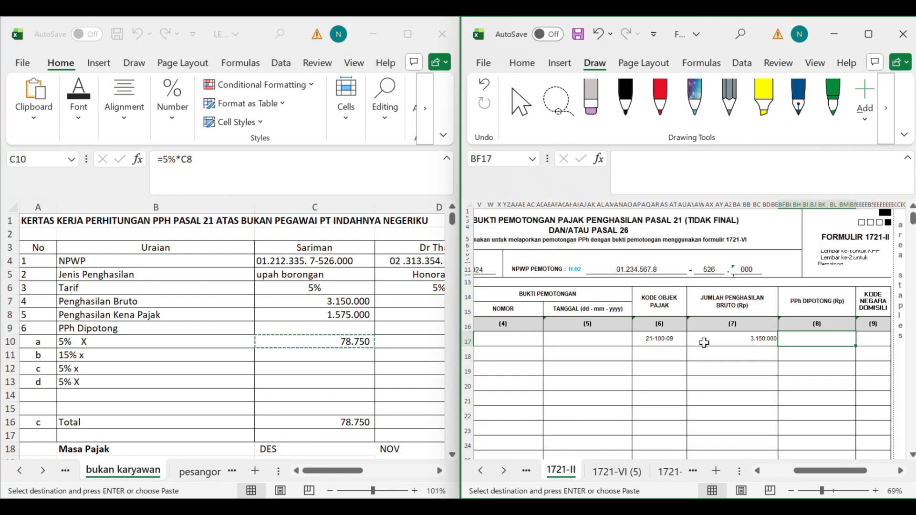
{"action": "key", "text": "ctrl+v"}
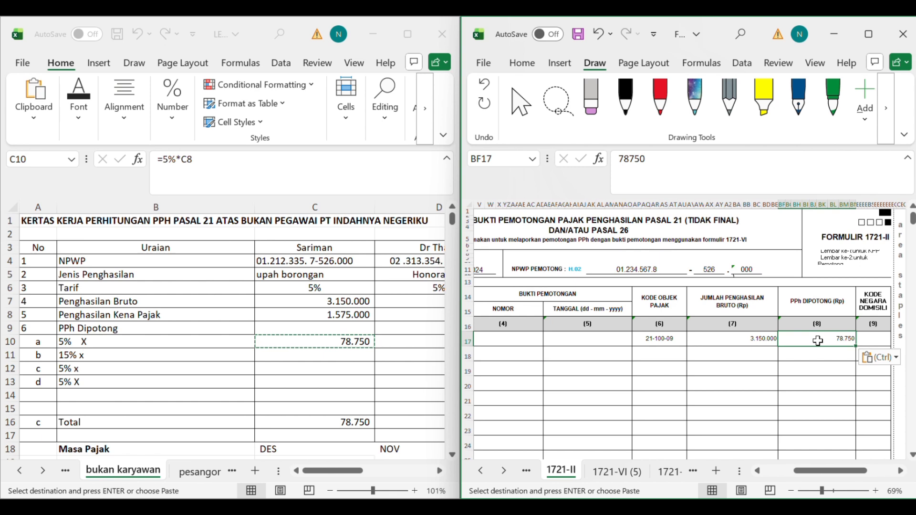
Step: Examine the recipient's identity on the 1721-VI and 1721-VI (5) slips and locate the second recipient's column in the bukan karyawan worksheet
{"action": "scroll", "coordinate": [648, 361], "scroll_direction": "left", "scroll_amount": 6}
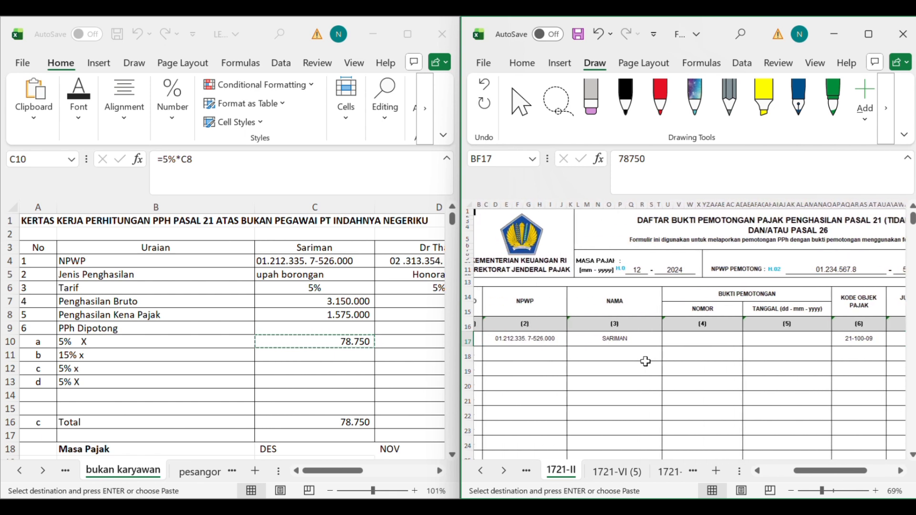
{"action": "scroll", "coordinate": [645, 362], "scroll_direction": "left", "scroll_amount": 2}
{"action": "left_click", "coordinate": [528, 351]}
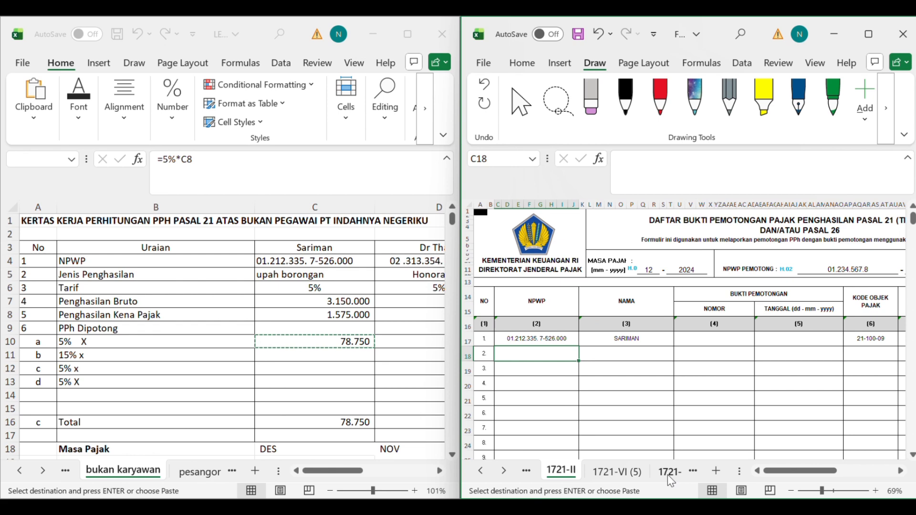
{"action": "left_click", "coordinate": [691, 471]}
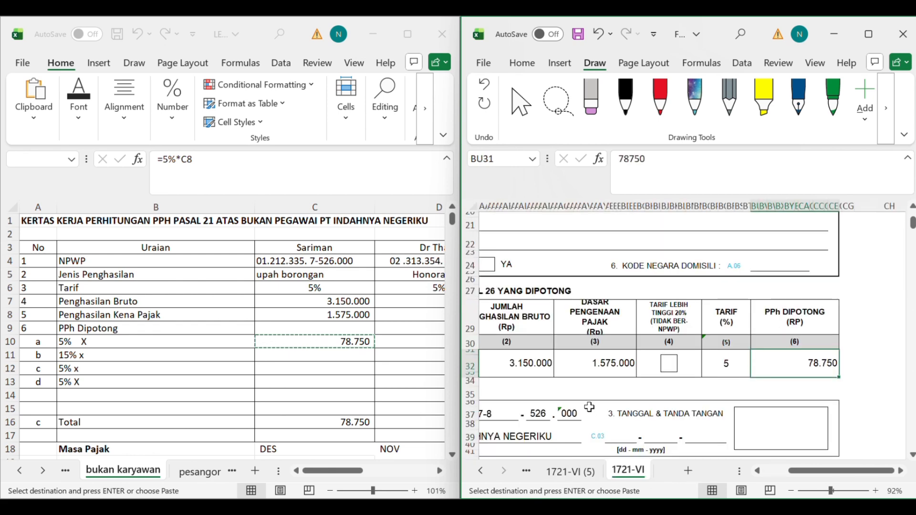
{"action": "scroll", "coordinate": [589, 407], "scroll_direction": "left", "scroll_amount": 3}
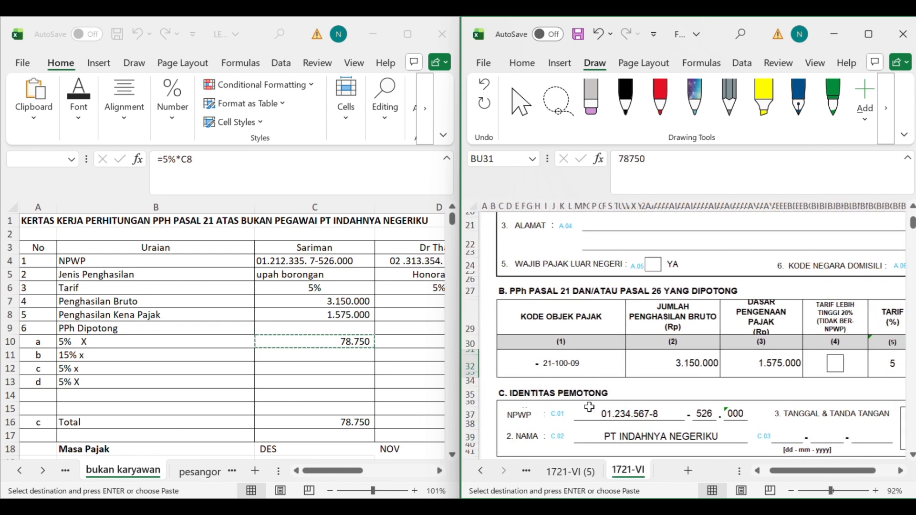
{"action": "scroll", "coordinate": [589, 407], "scroll_direction": "up", "scroll_amount": 5}
{"action": "scroll", "coordinate": [589, 407], "scroll_direction": "down", "scroll_amount": 3}
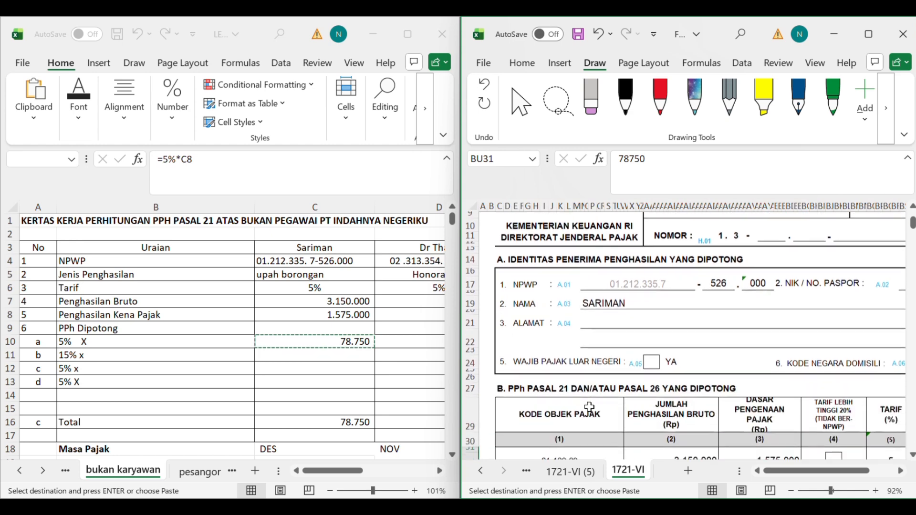
{"action": "left_click", "coordinate": [591, 474]}
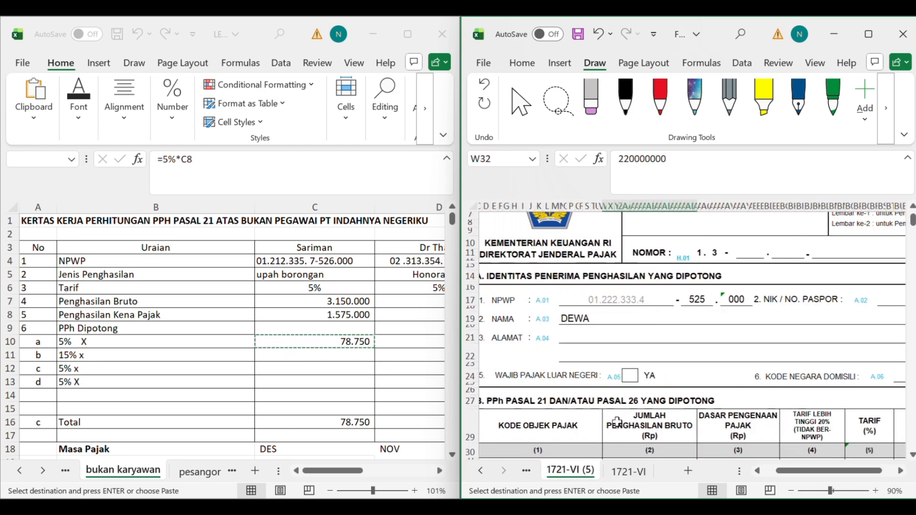
{"action": "scroll", "coordinate": [617, 421], "scroll_direction": "up", "scroll_amount": 3}
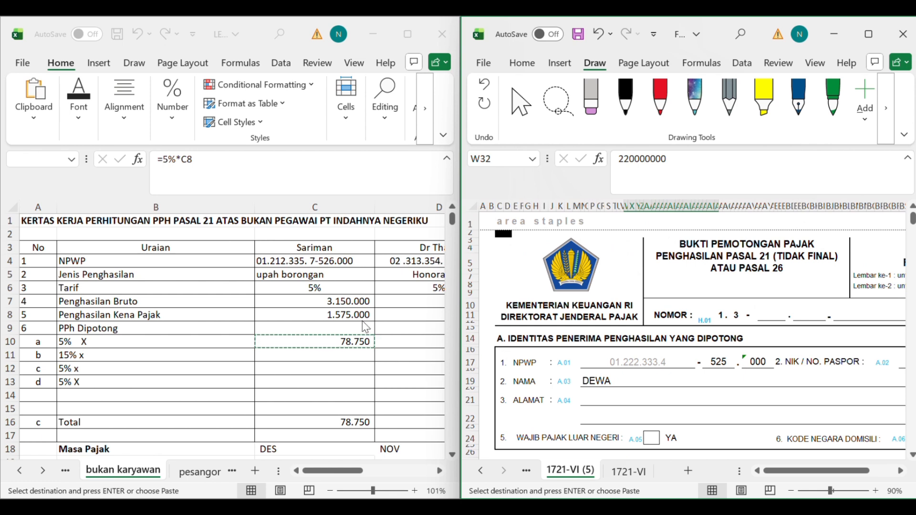
{"action": "scroll", "coordinate": [362, 322], "scroll_direction": "right", "scroll_amount": 2}
{"action": "scroll", "coordinate": [362, 321], "scroll_direction": "right", "scroll_amount": 6}
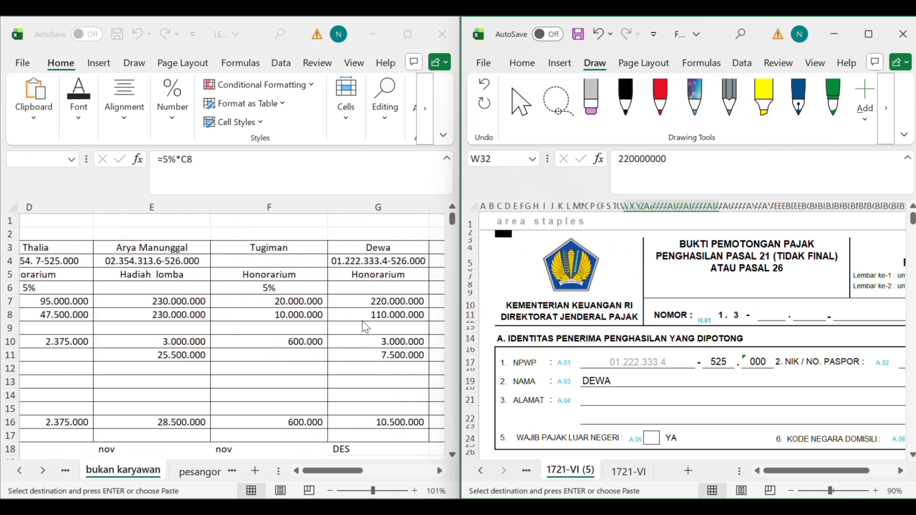
{"action": "scroll", "coordinate": [361, 320], "scroll_direction": "left", "scroll_amount": 1}
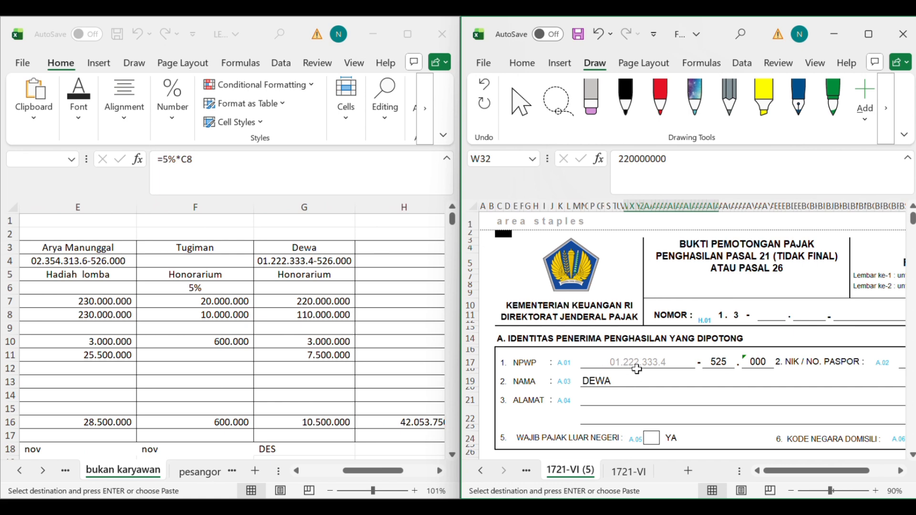
Step: Copy the second recipient's NPWP from the bukan karyawan worksheet into row 2's NPWP column on 1721-II
{"action": "left_click", "coordinate": [521, 474]}
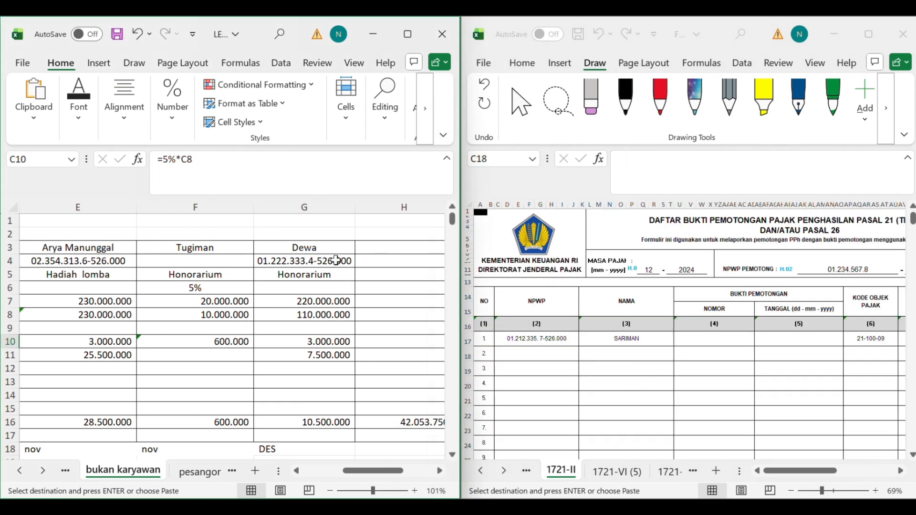
{"action": "left_click", "coordinate": [304, 261]}
{"action": "key", "text": "ctrl+c"}
{"action": "left_click", "coordinate": [528, 353]}
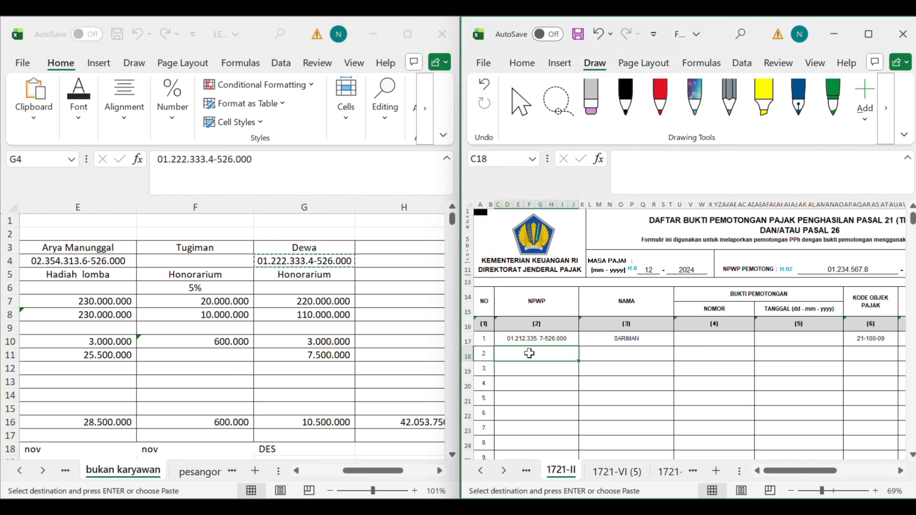
{"action": "key", "text": "ctrl+v"}
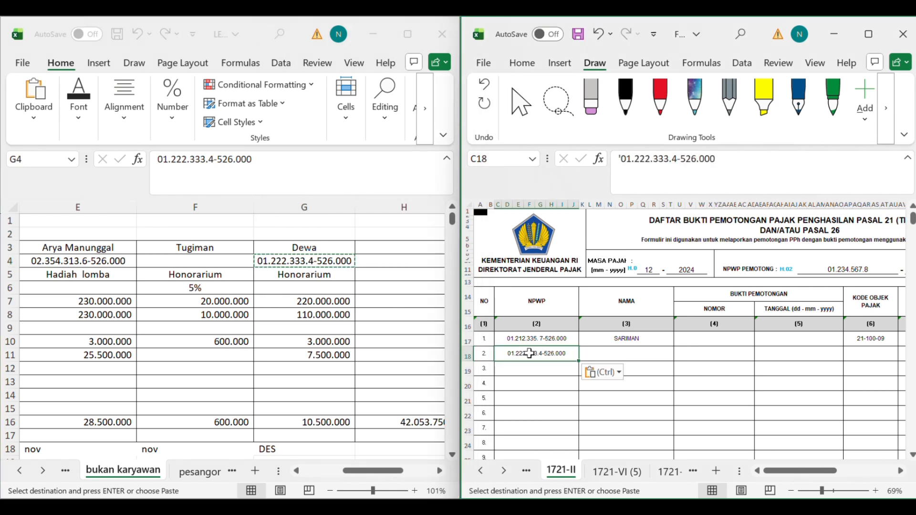
Step: Enter the second recipient's name in the NAMA column of row 2 on 1721-II
{"action": "left_click", "coordinate": [596, 355]}
{"action": "type", "text": "D"}
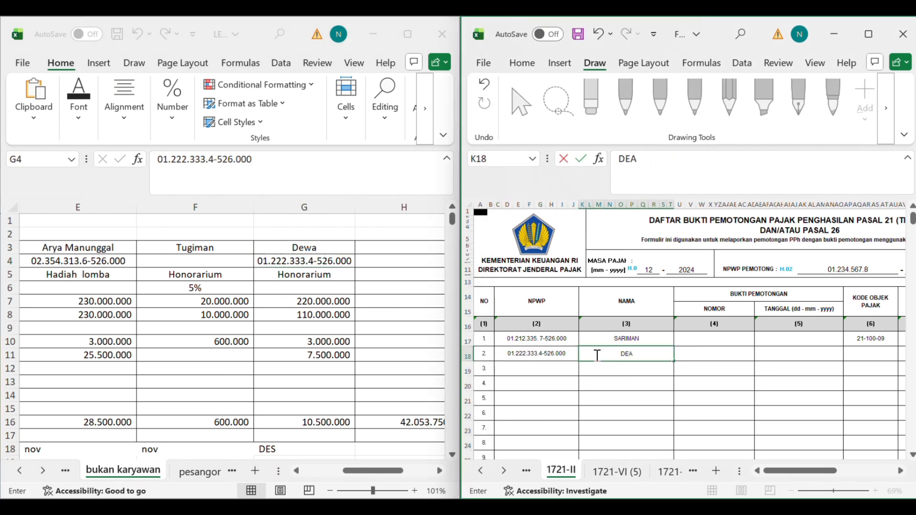
{"action": "type", "text": "EWA"}
{"action": "key", "text": "Tab"}
{"action": "key", "text": "Tab"}
{"action": "key", "text": "Tab"}
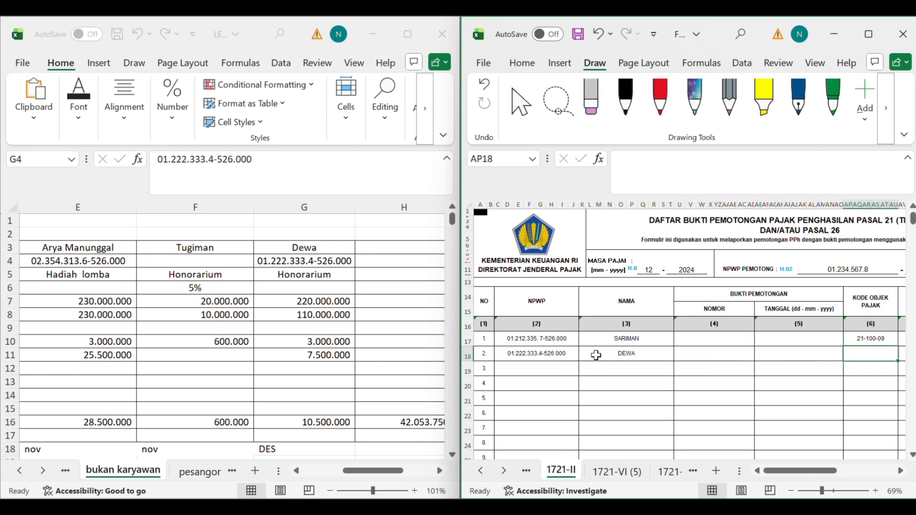
Step: Look up the expert-fee (Tenaga Ahli) tax object code on 1721-VI (5) and enter 21-100-07 as row 2's KODE OBJEK PAJAK on 1721-II
{"action": "left_click", "coordinate": [617, 472]}
{"action": "scroll", "coordinate": [638, 358], "scroll_direction": "down", "scroll_amount": 5}
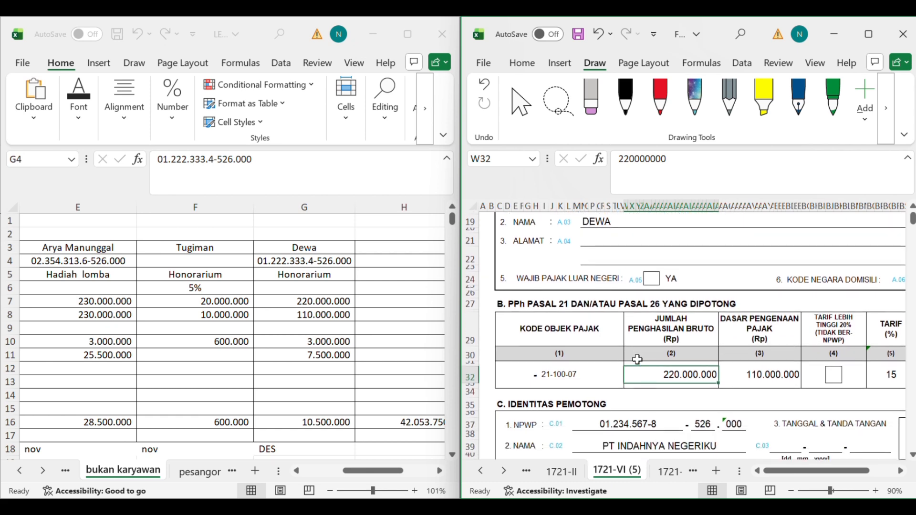
{"action": "left_click", "coordinate": [565, 373]}
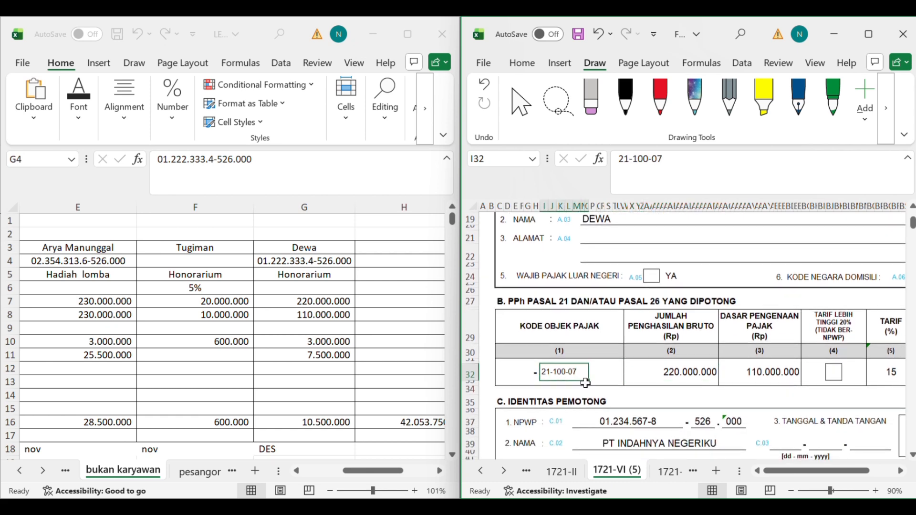
{"action": "scroll", "coordinate": [586, 383], "scroll_direction": "down", "scroll_amount": 6}
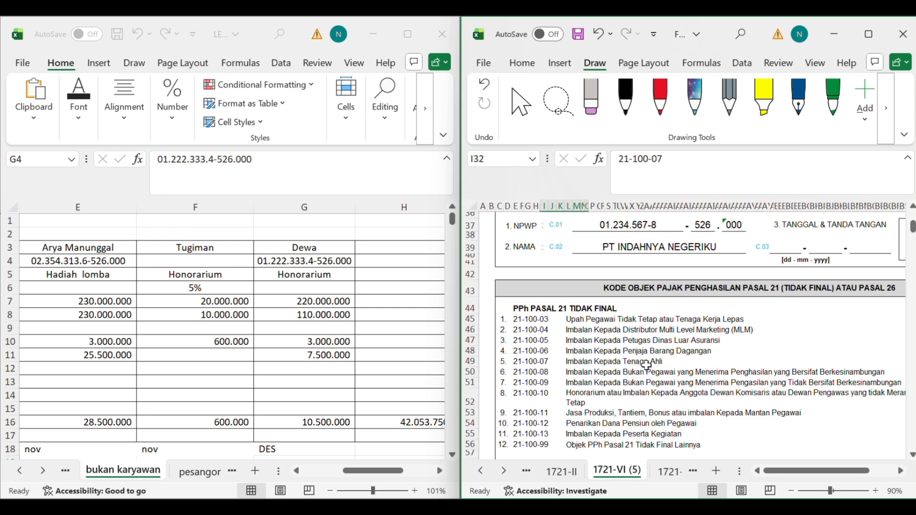
{"action": "scroll", "coordinate": [647, 365], "scroll_direction": "up", "scroll_amount": 4}
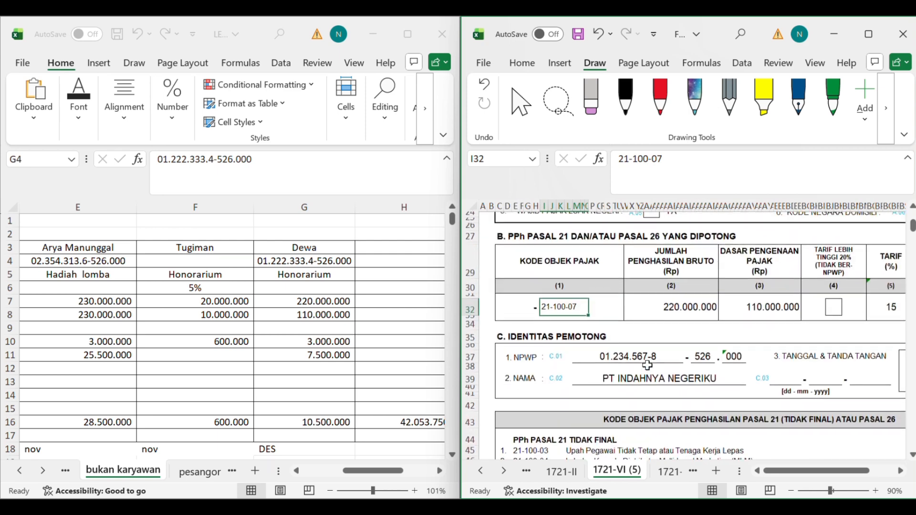
{"action": "scroll", "coordinate": [646, 365], "scroll_direction": "up", "scroll_amount": 1}
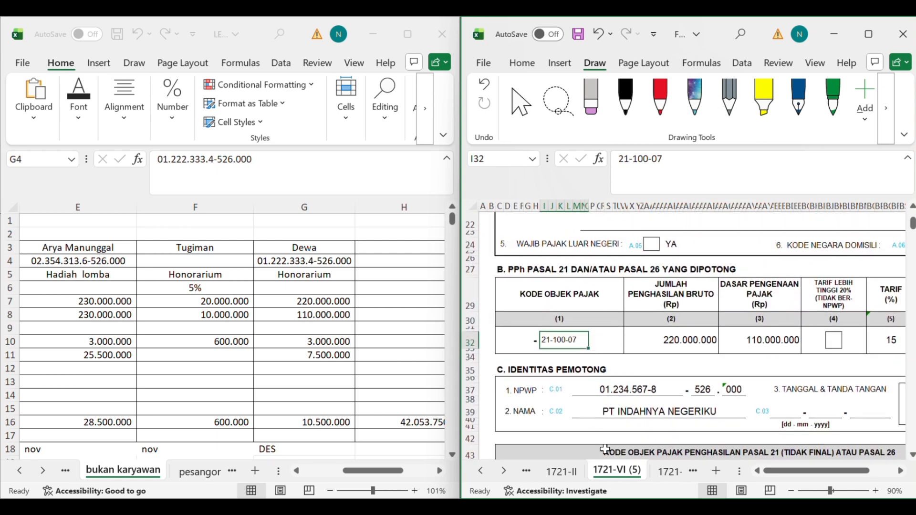
{"action": "left_click", "coordinate": [561, 472]}
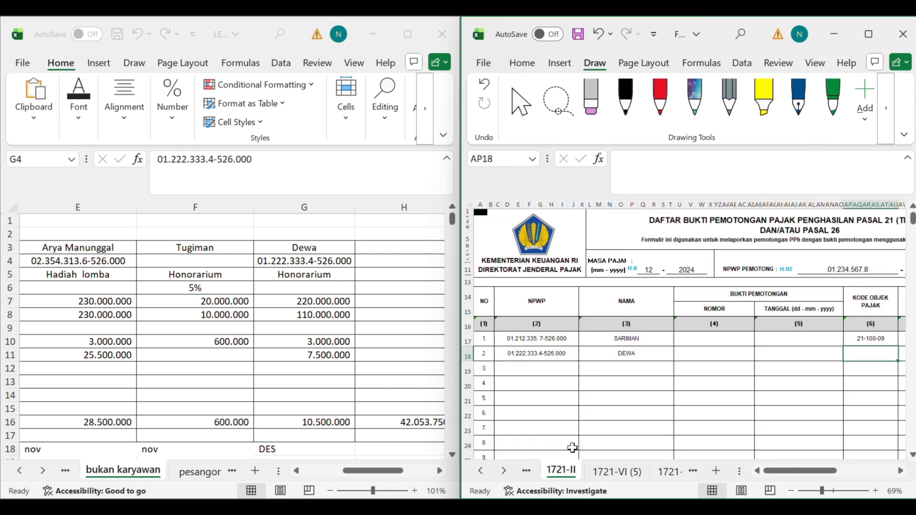
{"action": "type", "text": "21-100"}
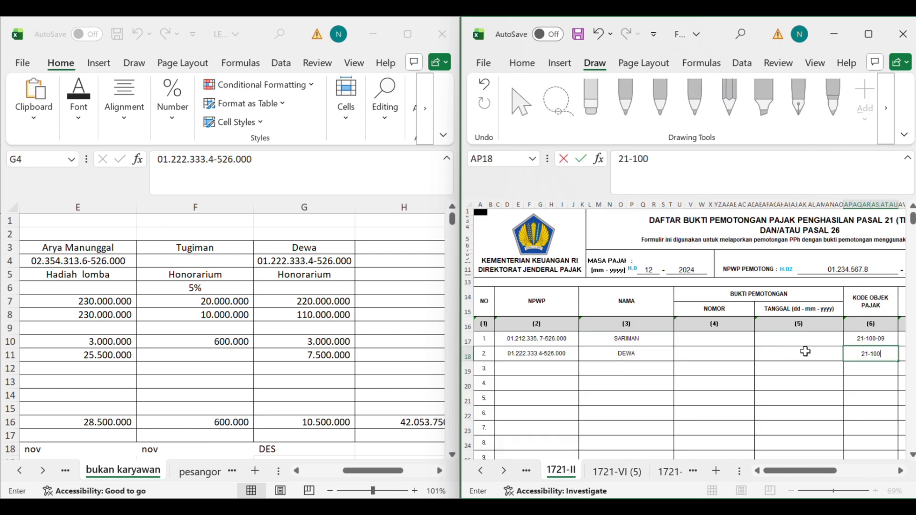
{"action": "type", "text": "-07"}
{"action": "key", "text": "Tab"}
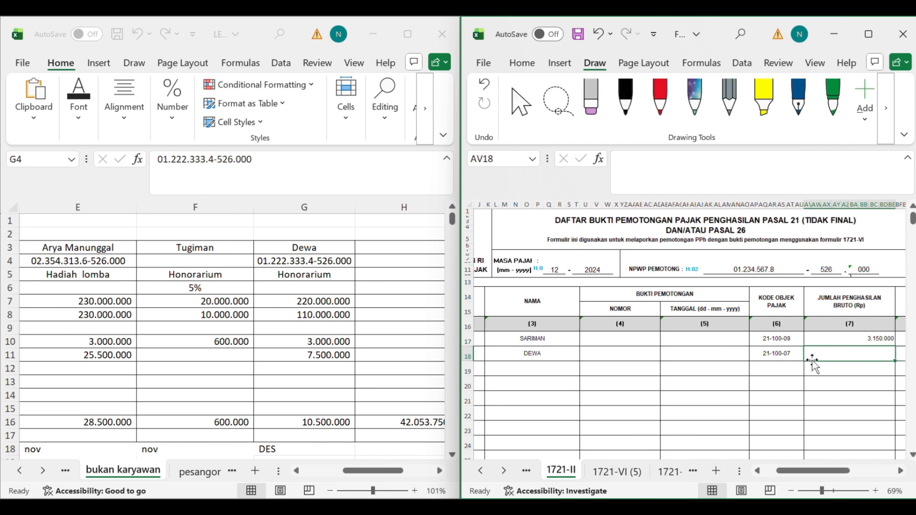
Step: Check the gross income on 1721-VI (5), and copy 220.000.000 from bukan karyawan into row 2's JUMLAH PENGHASILAN BRUTO on 1721-II
{"action": "left_click", "coordinate": [634, 476]}
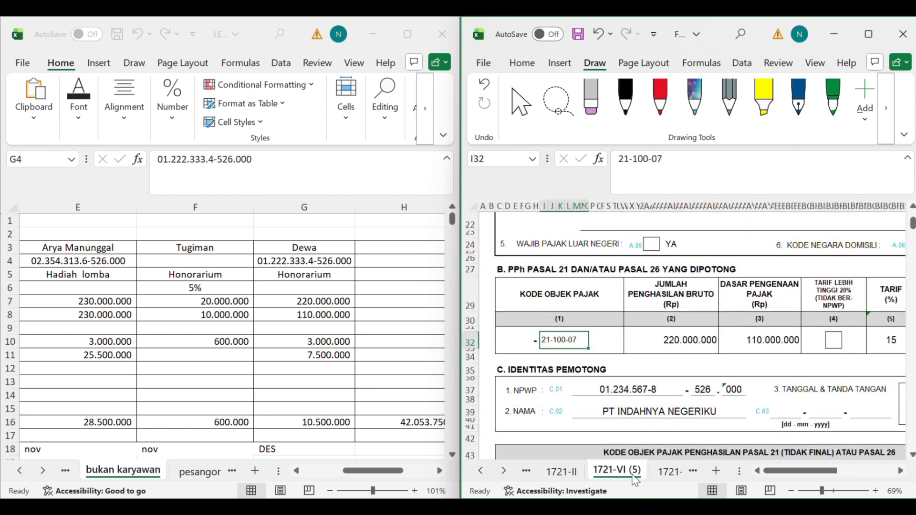
{"action": "scroll", "coordinate": [694, 390], "scroll_direction": "down", "scroll_amount": 4}
{"action": "scroll", "coordinate": [694, 390], "scroll_direction": "up", "scroll_amount": 2}
{"action": "scroll", "coordinate": [694, 391], "scroll_direction": "up", "scroll_amount": 2}
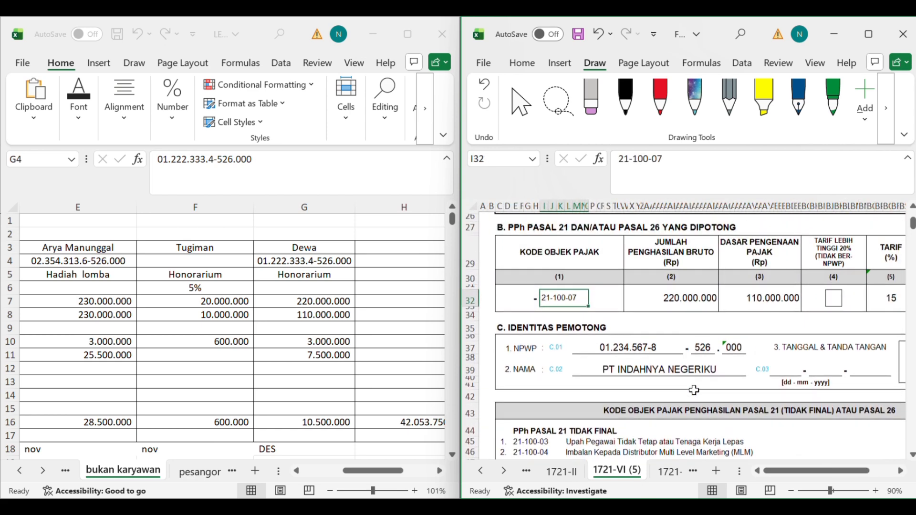
{"action": "left_click", "coordinate": [683, 325]}
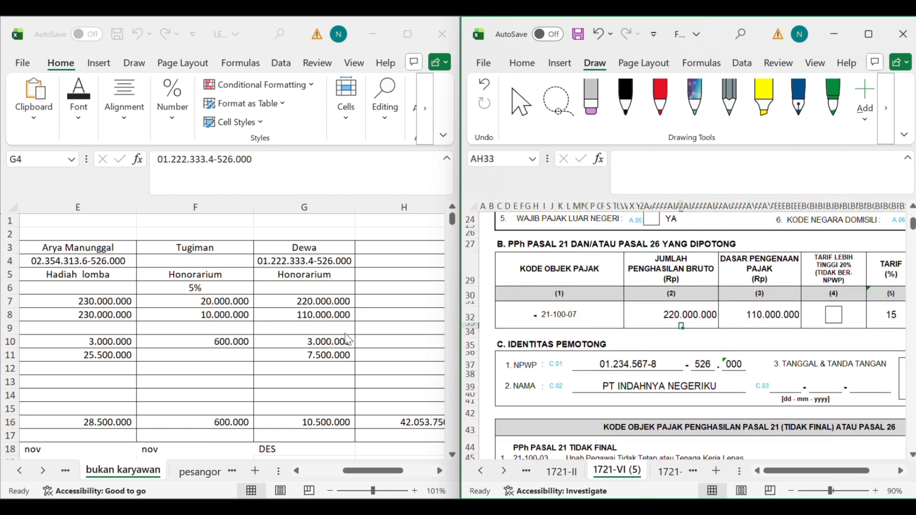
{"action": "left_click", "coordinate": [651, 316]}
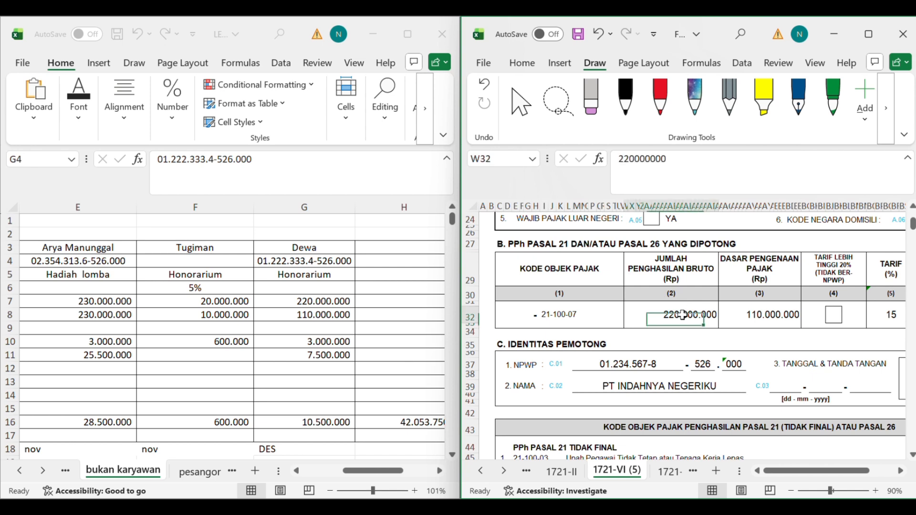
{"action": "left_click", "coordinate": [334, 301]}
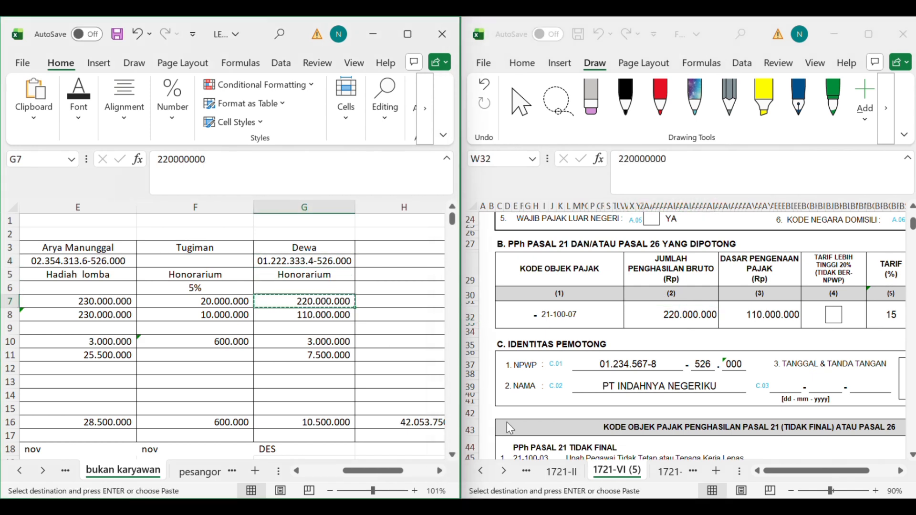
{"action": "left_click", "coordinate": [530, 472]}
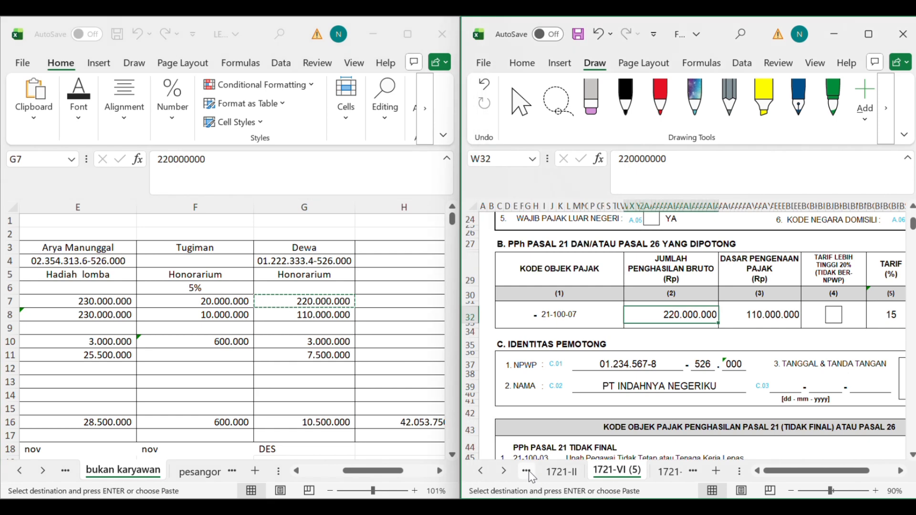
{"action": "left_click", "coordinate": [529, 473]}
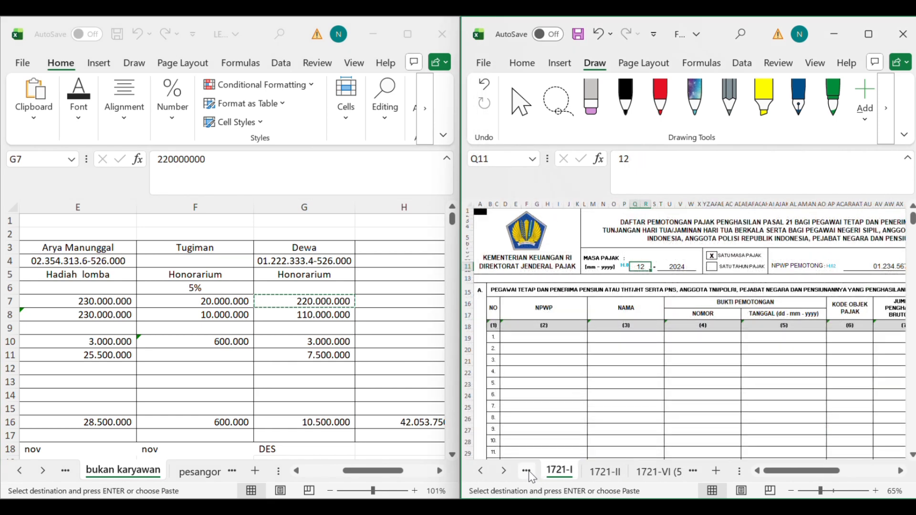
{"action": "left_click", "coordinate": [619, 473]}
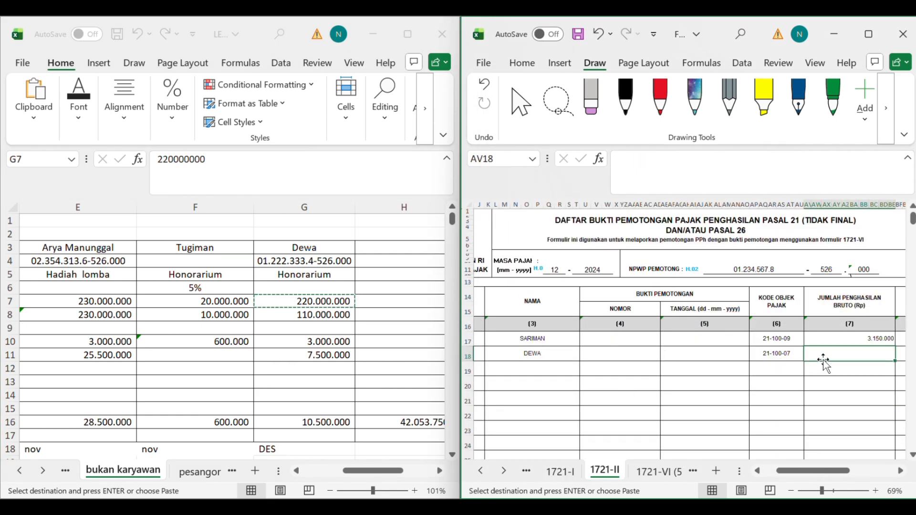
{"action": "key", "text": "ctrl+v"}
Step: Check the withheld tax on 1721-VI (5), and copy 10.500.000 from bukan karyawan into row 2's PPh DIPOTONG on 1721-II
{"action": "scroll", "coordinate": [824, 362], "scroll_direction": "right", "scroll_amount": 3}
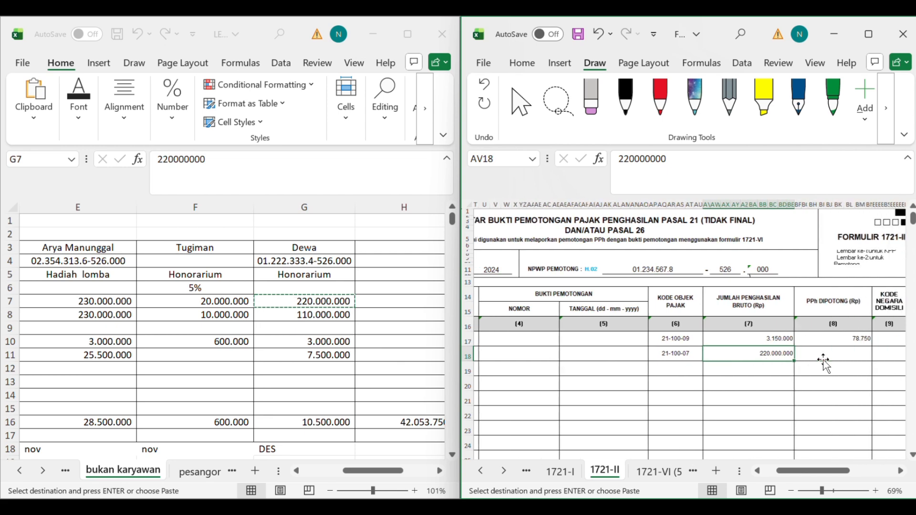
{"action": "left_click", "coordinate": [811, 355]}
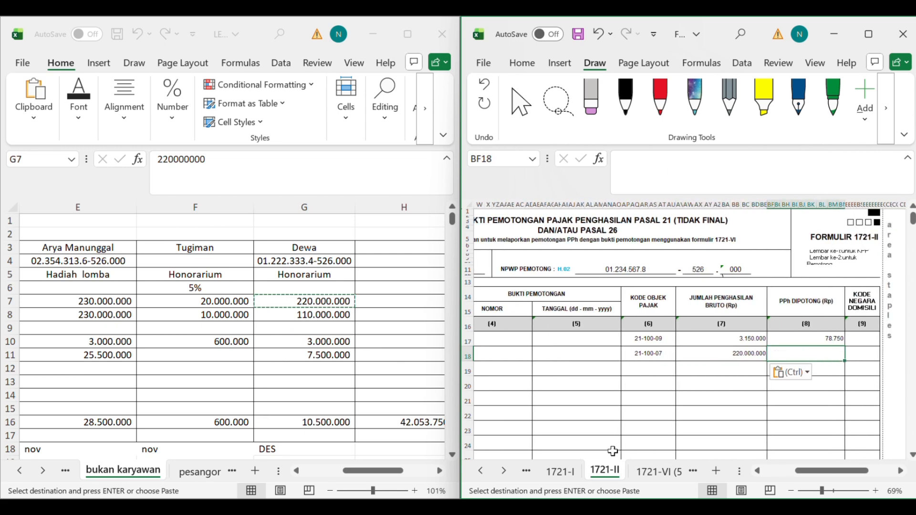
{"action": "left_click", "coordinate": [653, 477]}
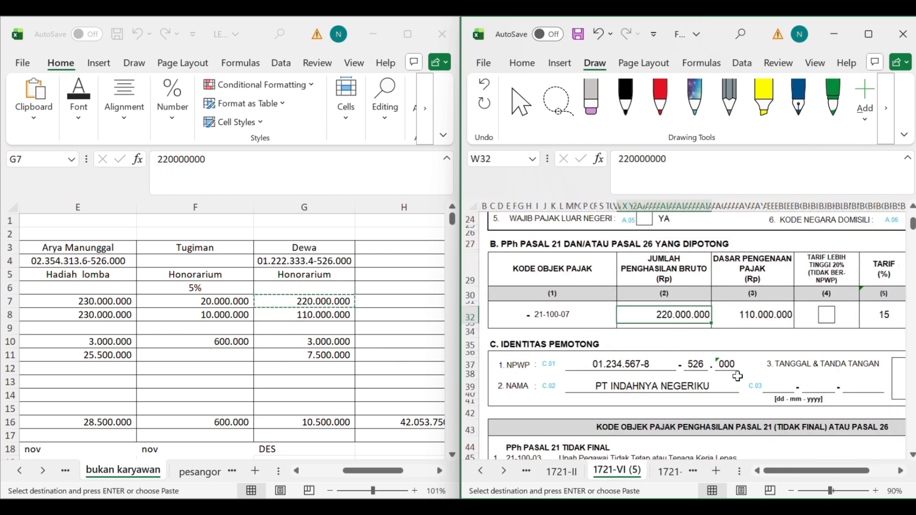
{"action": "scroll", "coordinate": [738, 376], "scroll_direction": "right", "scroll_amount": 3}
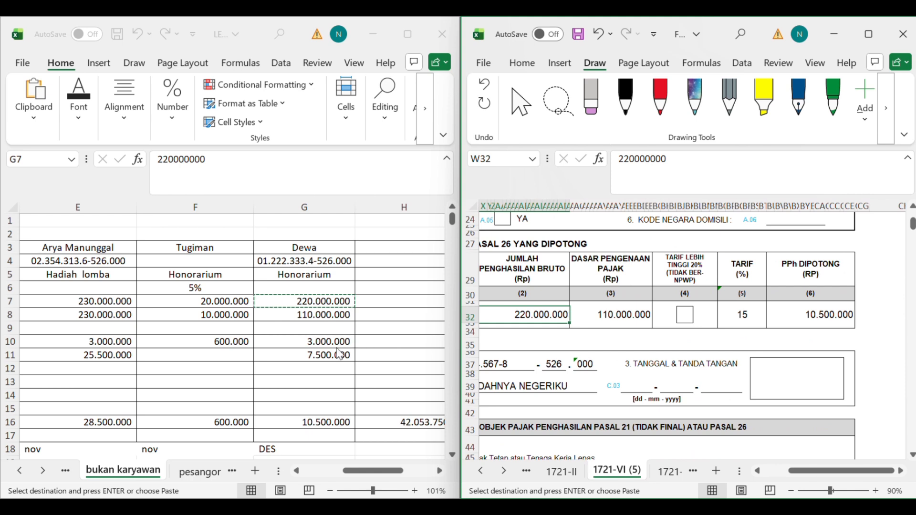
{"action": "left_click", "coordinate": [328, 421]}
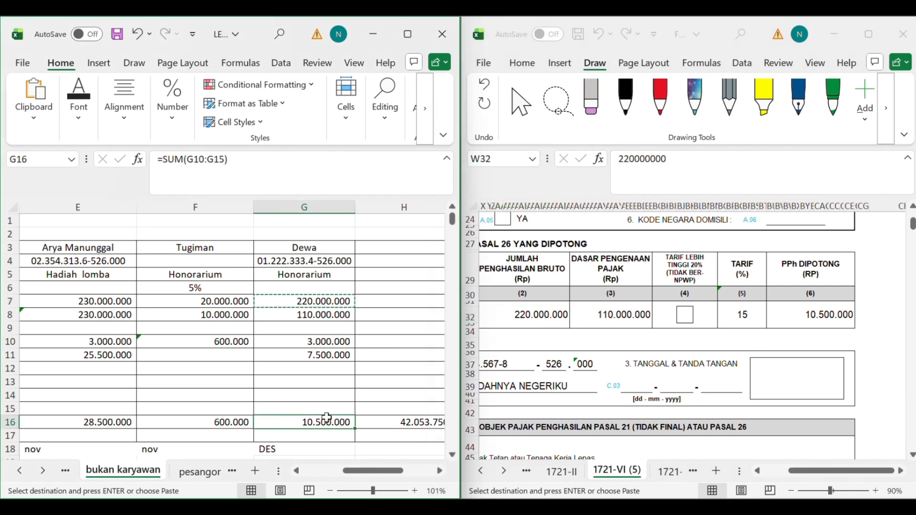
{"action": "left_click", "coordinate": [798, 315]}
{"action": "left_click", "coordinate": [797, 315]}
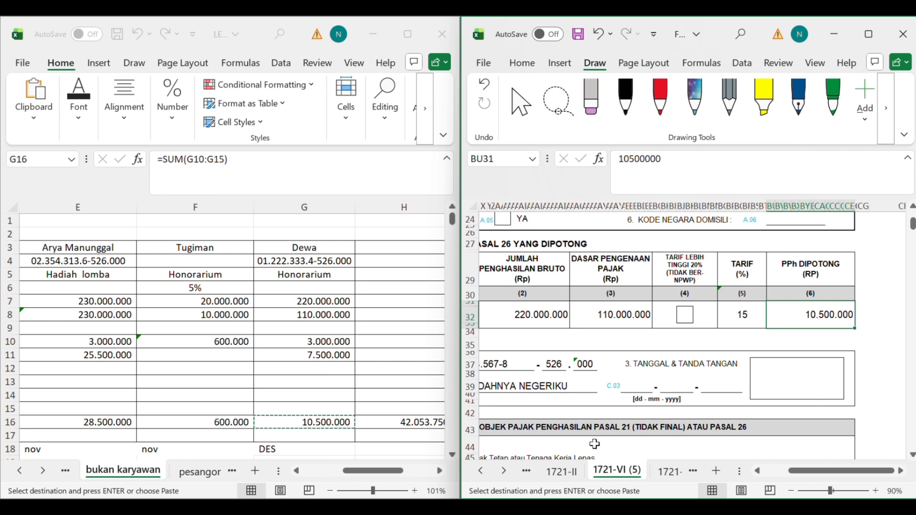
{"action": "left_click", "coordinate": [557, 473]}
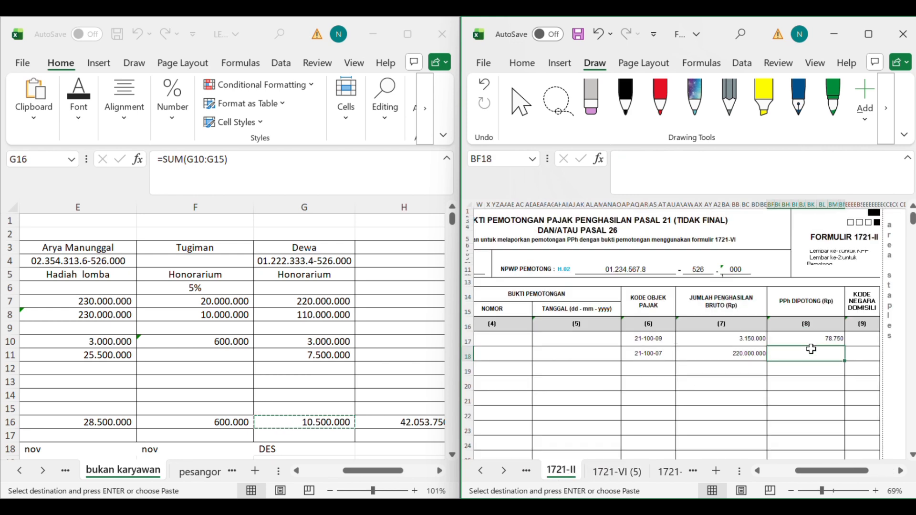
{"action": "type", "text": "10.500.000"}
{"action": "left_click", "coordinate": [811, 402]}
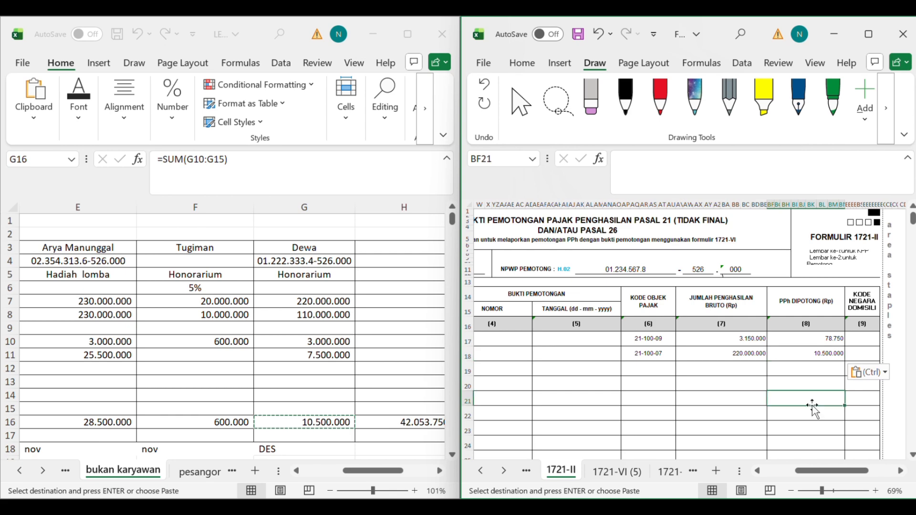
Step: Total the JUMLAH PENGHASILAN BRUTO column in AV36, just above the JUMLAH row, with the formula =SUM(AV17:BE18)
{"action": "scroll", "coordinate": [813, 405], "scroll_direction": "left", "scroll_amount": 5}
{"action": "scroll", "coordinate": [813, 406], "scroll_direction": "down", "scroll_amount": 6}
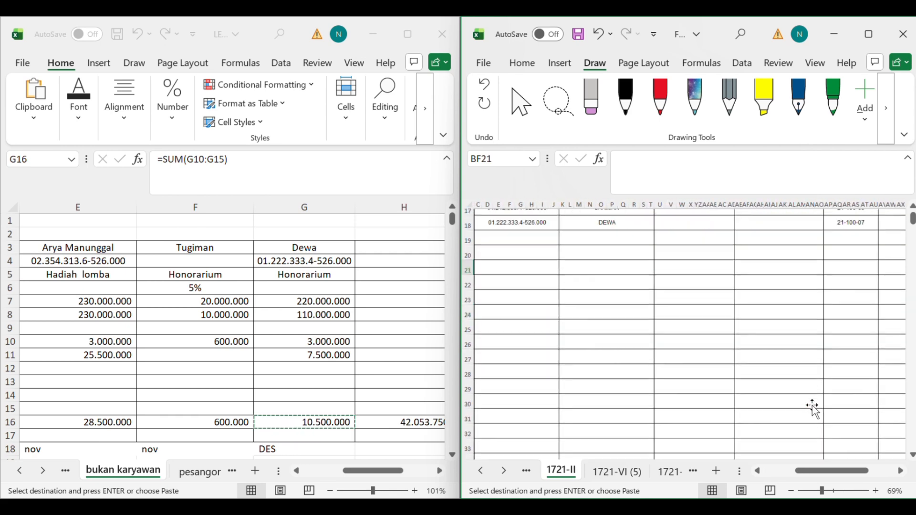
{"action": "scroll", "coordinate": [812, 406], "scroll_direction": "down", "scroll_amount": 2}
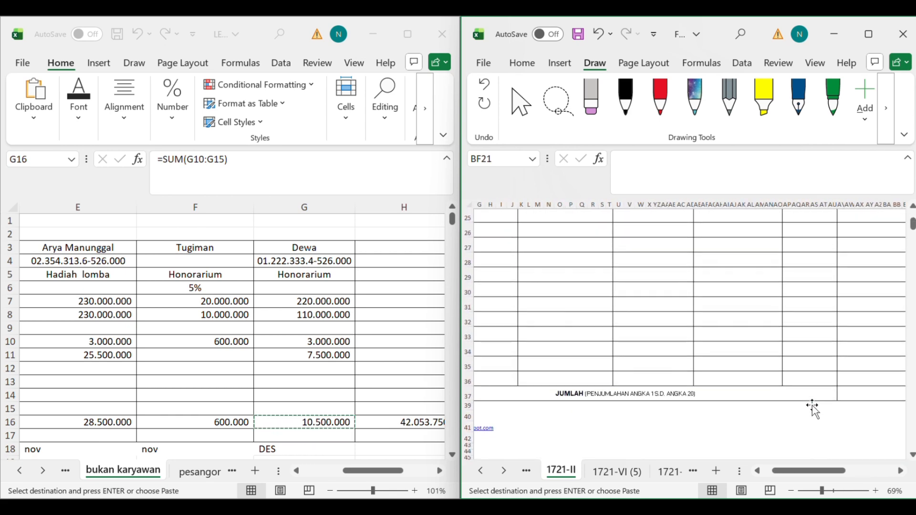
{"action": "left_click", "coordinate": [800, 382]}
{"action": "type", "text": "=SU"}
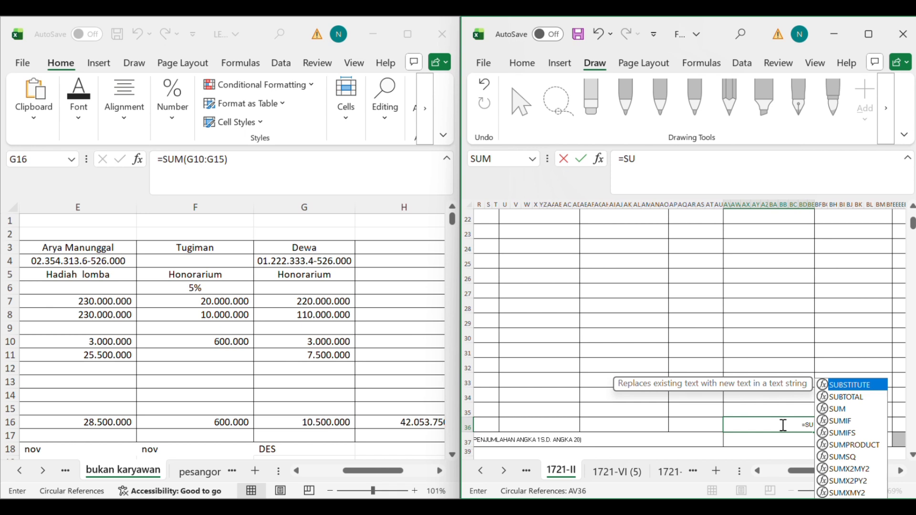
{"action": "type", "text": "M("}
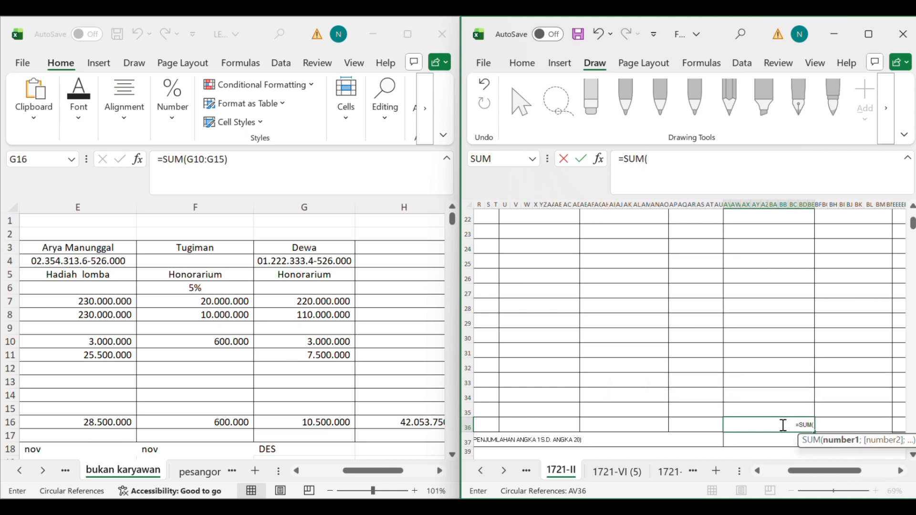
{"action": "scroll", "coordinate": [782, 425], "scroll_direction": "up", "scroll_amount": 5}
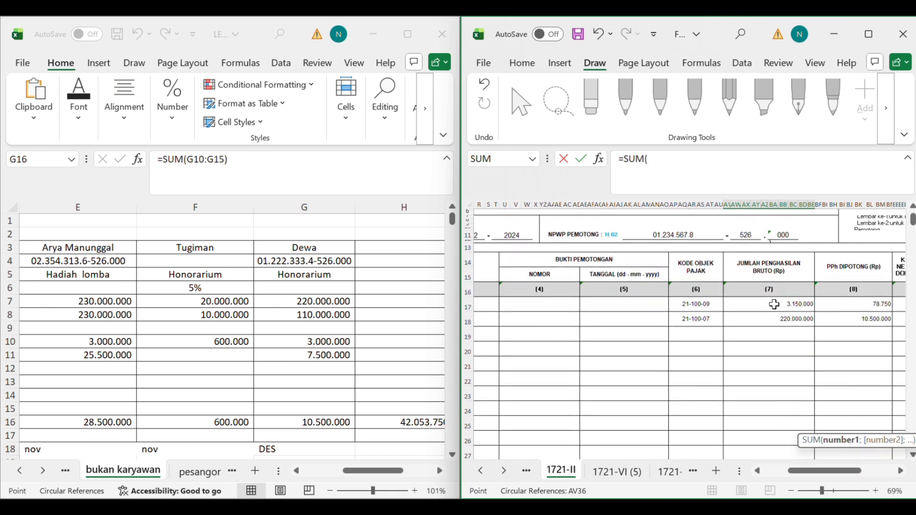
{"action": "left_click_drag", "start_coordinate": [772, 304], "coordinate": [783, 327]}
{"action": "scroll", "coordinate": [784, 329], "scroll_direction": "down", "scroll_amount": 7}
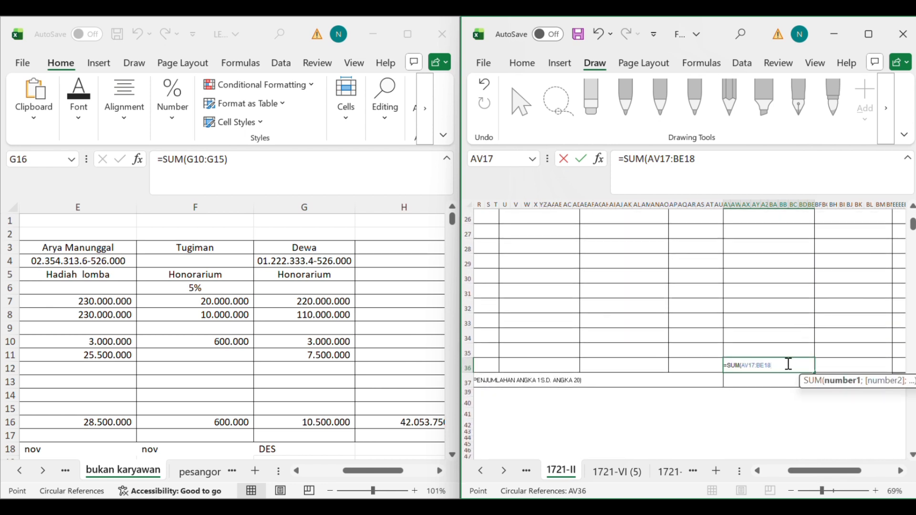
{"action": "key", "text": "Return"}
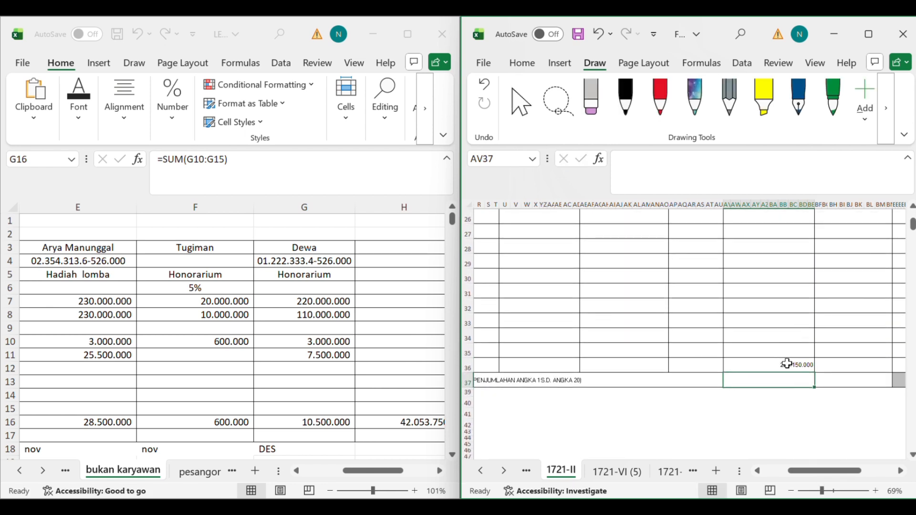
Step: Total the PPh DIPOTONG column in BF36, just above the JUMLAH row, with a SUM of BF17:BN20
{"action": "scroll", "coordinate": [799, 366], "scroll_direction": "up", "scroll_amount": 6}
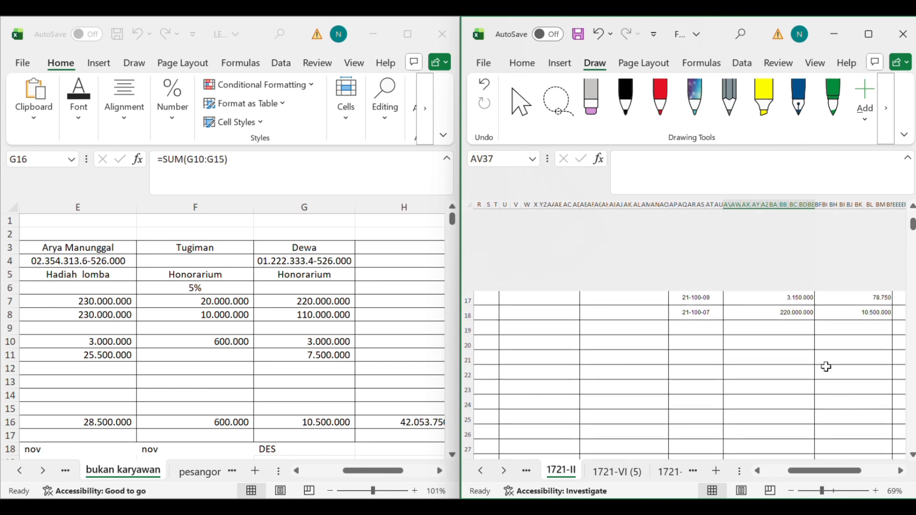
{"action": "scroll", "coordinate": [826, 367], "scroll_direction": "down", "scroll_amount": 6}
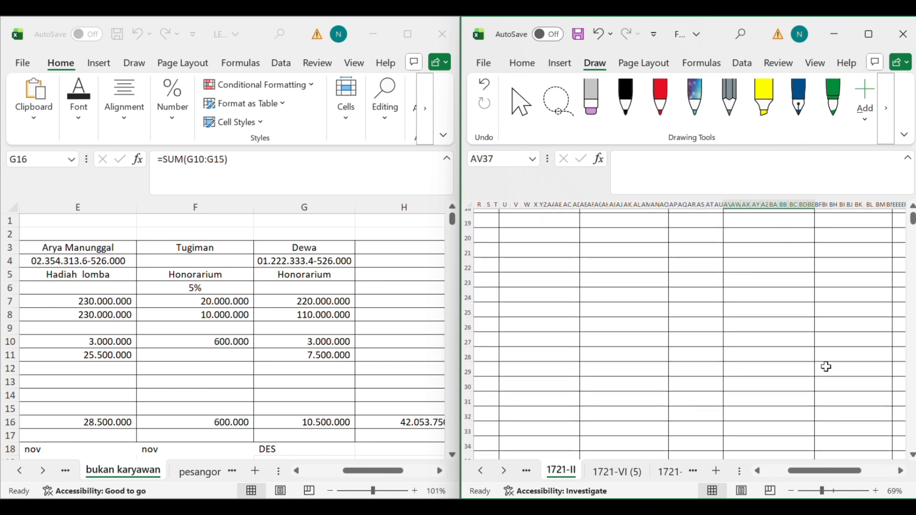
{"action": "scroll", "coordinate": [825, 366], "scroll_direction": "right", "scroll_amount": 2}
{"action": "scroll", "coordinate": [826, 367], "scroll_direction": "down", "scroll_amount": 3}
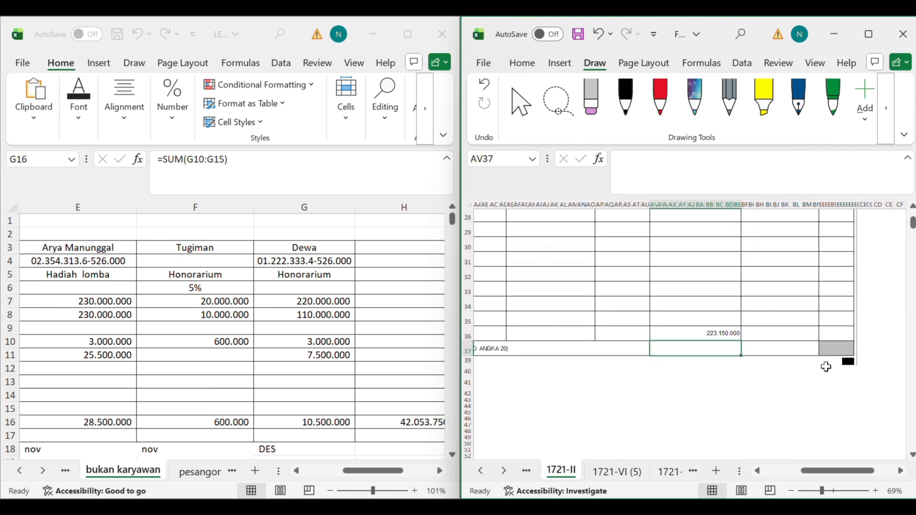
{"action": "double_click", "coordinate": [789, 340]}
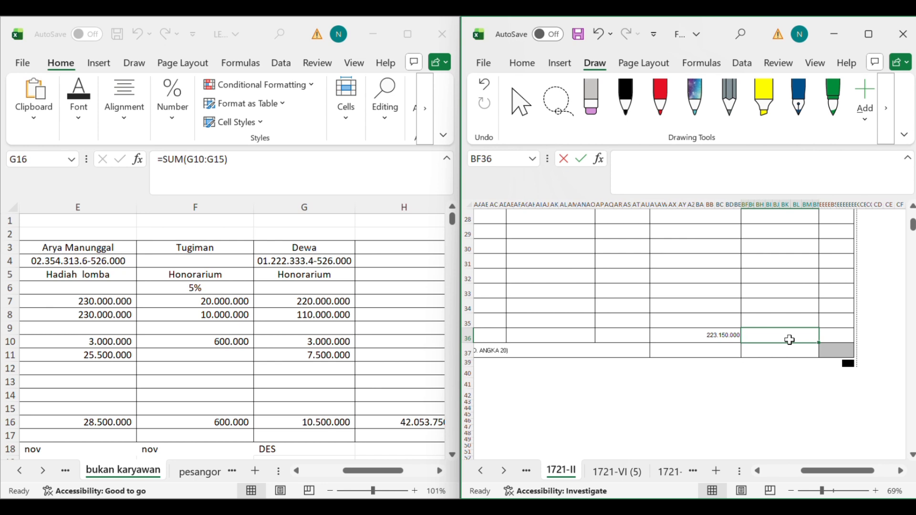
{"action": "type", "text": "="}
{"action": "scroll", "coordinate": [789, 339], "scroll_direction": "up", "scroll_amount": 7}
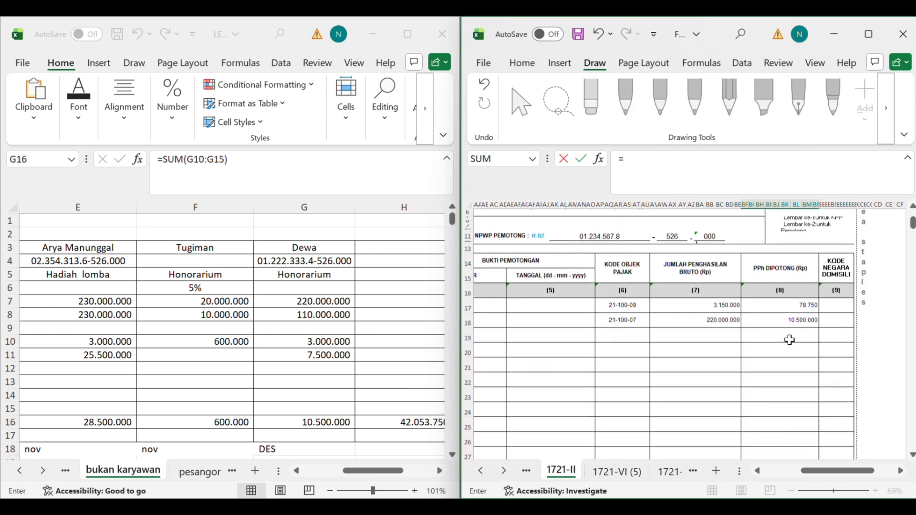
{"action": "type", "text": "SUM"}
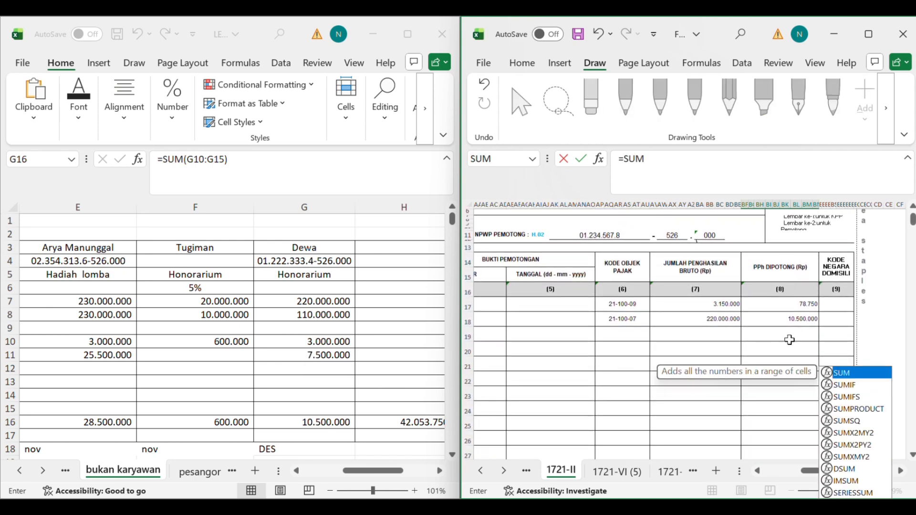
{"action": "type", "text": "("}
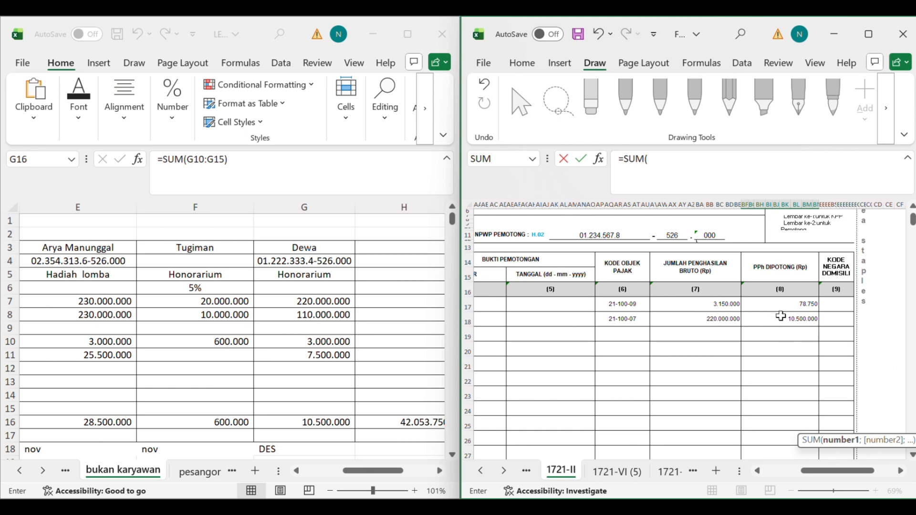
{"action": "left_click_drag", "start_coordinate": [778, 307], "coordinate": [791, 343]}
{"action": "scroll", "coordinate": [791, 344], "scroll_direction": "down", "scroll_amount": 5}
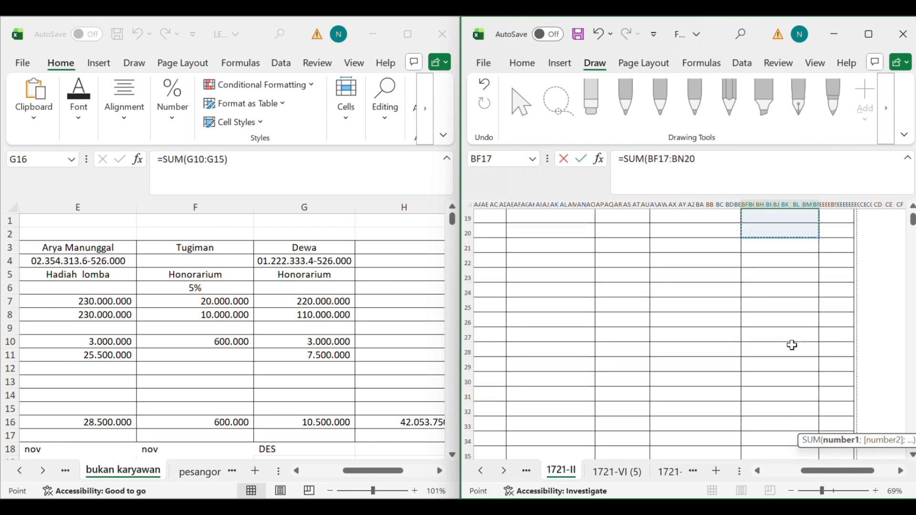
{"action": "scroll", "coordinate": [791, 345], "scroll_direction": "down", "scroll_amount": 1}
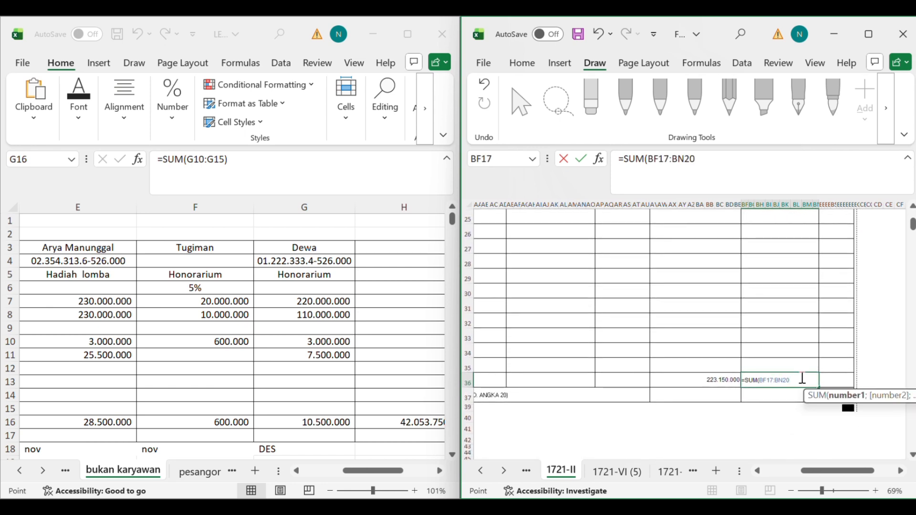
{"action": "key", "text": "Return"}
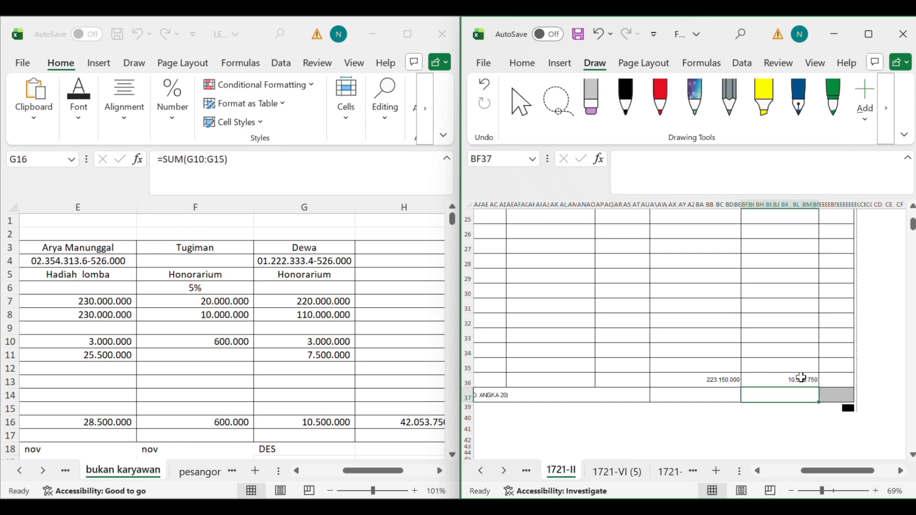
{"action": "scroll", "coordinate": [689, 374], "scroll_direction": "left", "scroll_amount": 5}
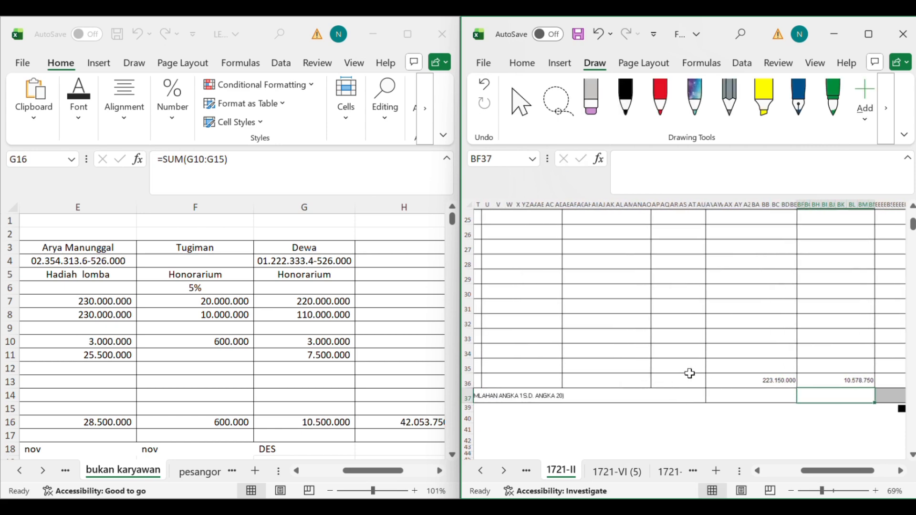
{"action": "scroll", "coordinate": [688, 374], "scroll_direction": "up", "scroll_amount": 8}
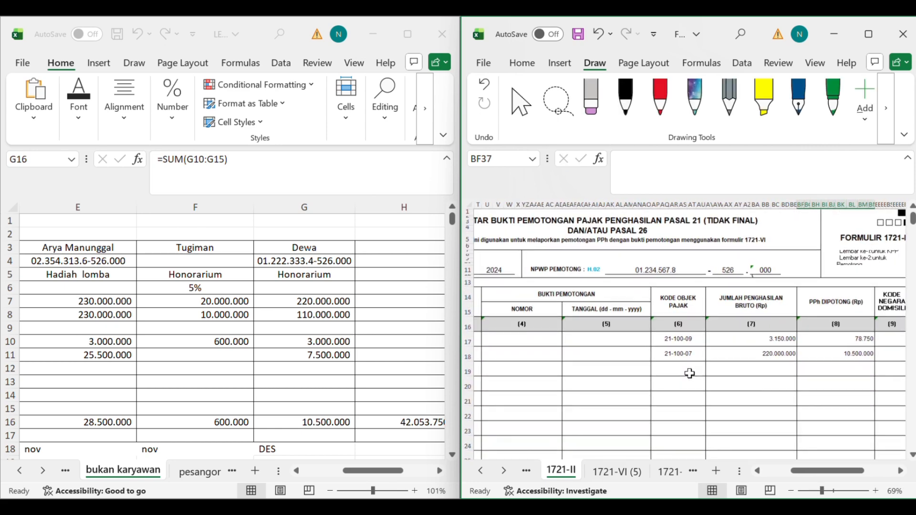
Step: Review the completed rows on 1721-II and check the gross income and PPh DIPOTONG total formulas in AV36 and BF36
{"action": "scroll", "coordinate": [690, 373], "scroll_direction": "left", "scroll_amount": 2}
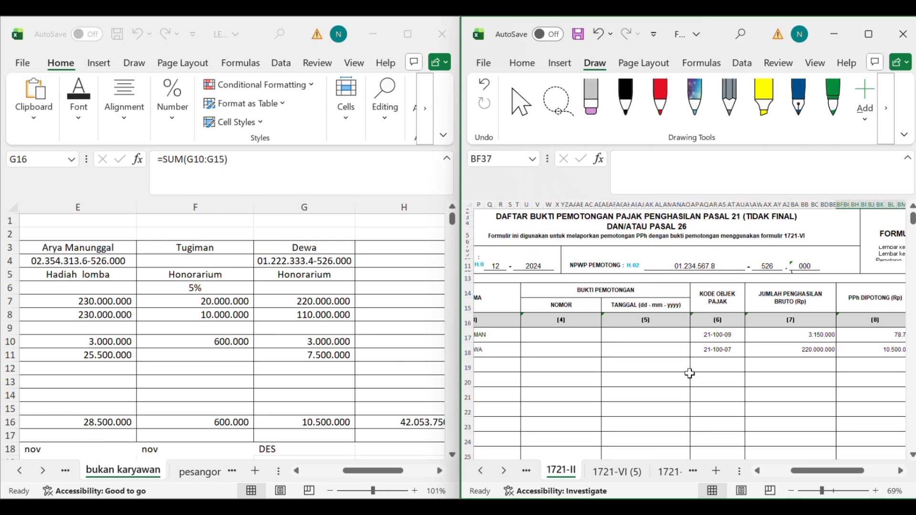
{"action": "scroll", "coordinate": [690, 373], "scroll_direction": "down", "scroll_amount": 1}
{"action": "scroll", "coordinate": [690, 374], "scroll_direction": "right", "scroll_amount": 1}
{"action": "scroll", "coordinate": [689, 373], "scroll_direction": "down", "scroll_amount": 7}
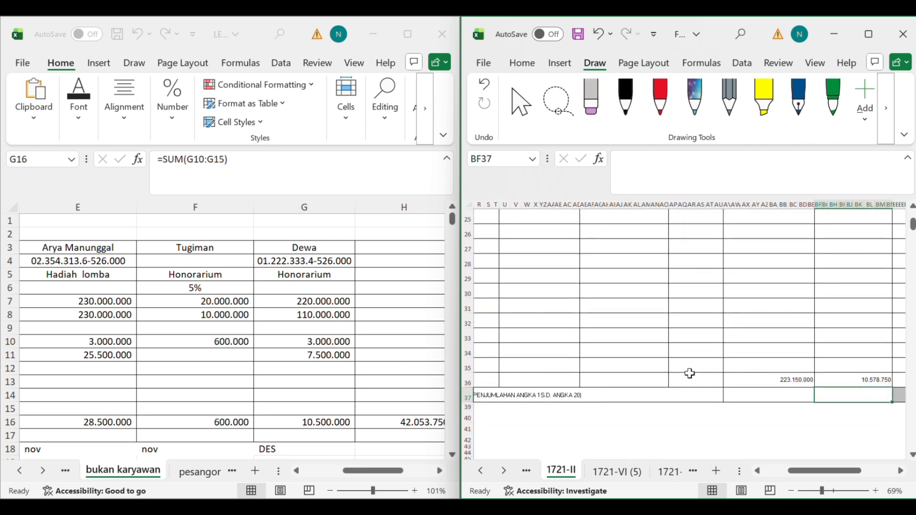
{"action": "left_click", "coordinate": [772, 379]}
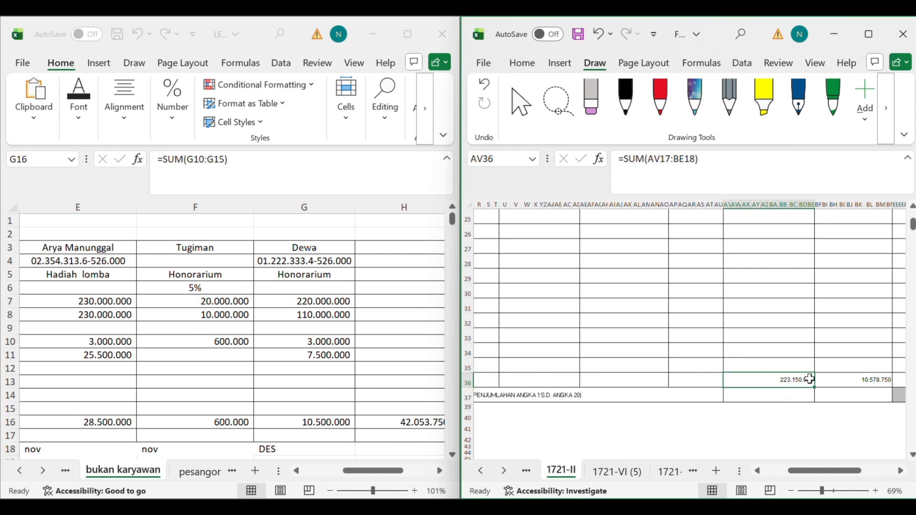
{"action": "scroll", "coordinate": [806, 378], "scroll_direction": "up", "scroll_amount": 3}
{"action": "scroll", "coordinate": [809, 378], "scroll_direction": "down", "scroll_amount": 2}
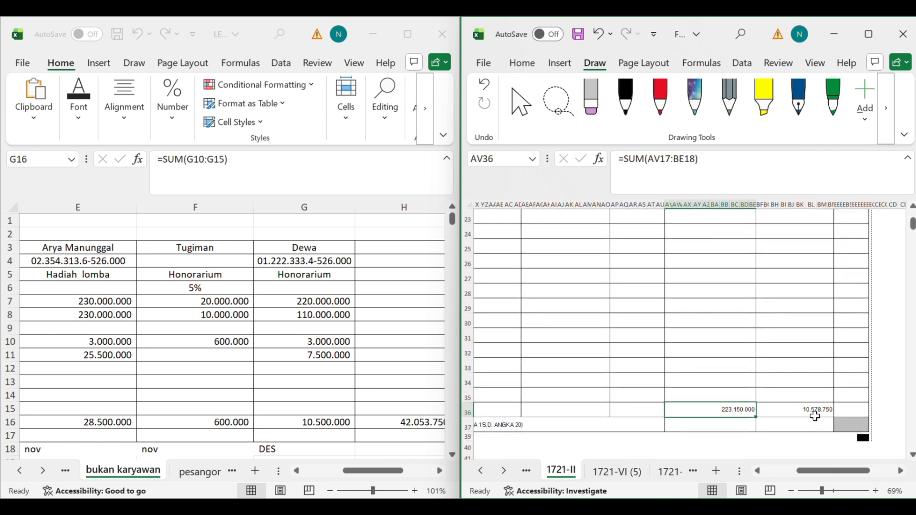
{"action": "left_click", "coordinate": [819, 413]}
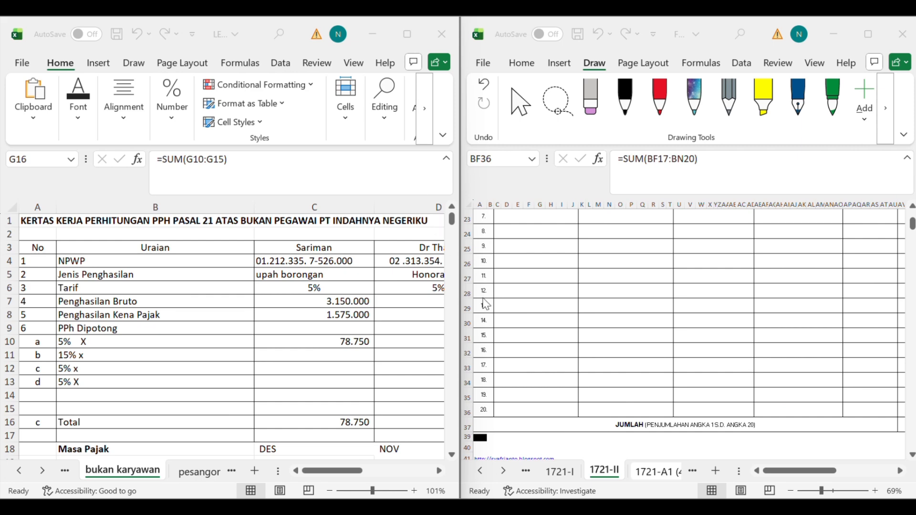
Step: Open the 1721-I sheet in the form workbook and the pph karyawan des sheet in the worksheet workbook
{"action": "left_click", "coordinate": [568, 472]}
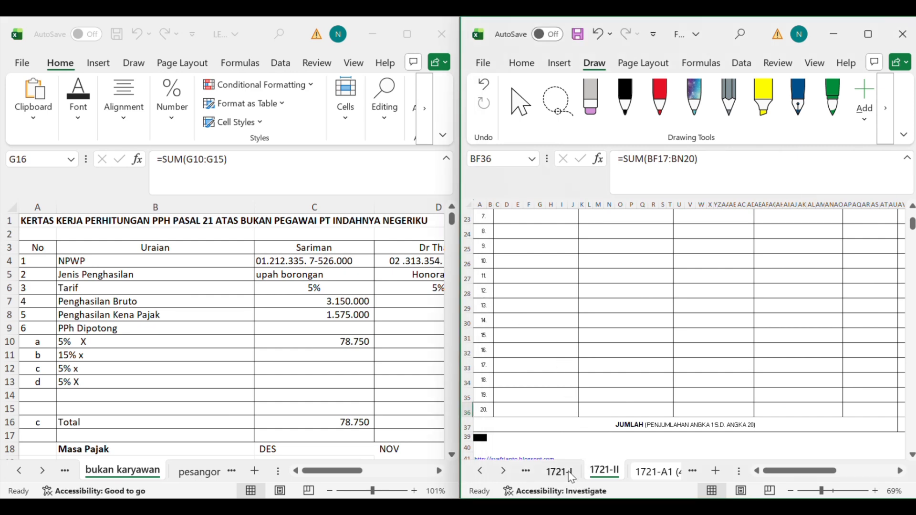
{"action": "left_click", "coordinate": [569, 472]}
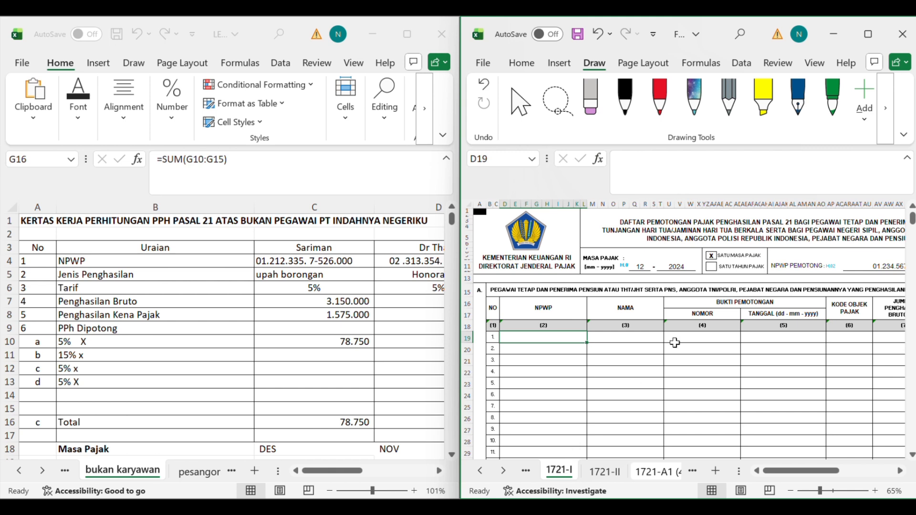
{"action": "scroll", "coordinate": [628, 277], "scroll_direction": "right", "scroll_amount": 3}
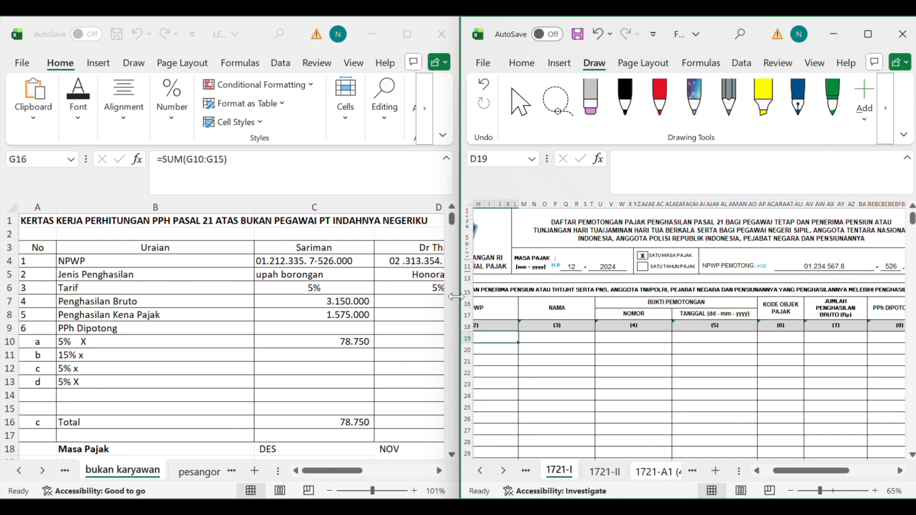
{"action": "left_click", "coordinate": [94, 466]}
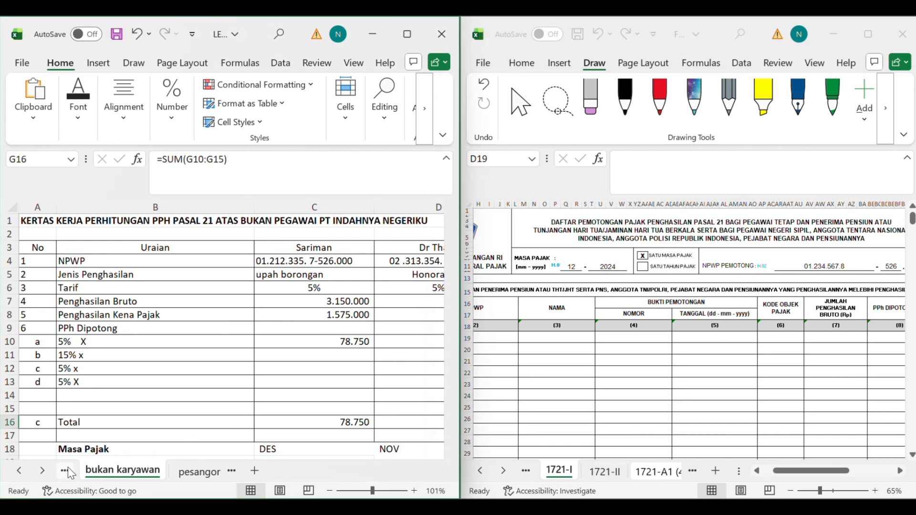
{"action": "left_click", "coordinate": [67, 471]}
{"action": "scroll", "coordinate": [216, 363], "scroll_direction": "up", "scroll_amount": 1}
{"action": "scroll", "coordinate": [216, 362], "scroll_direction": "down", "scroll_amount": 1}
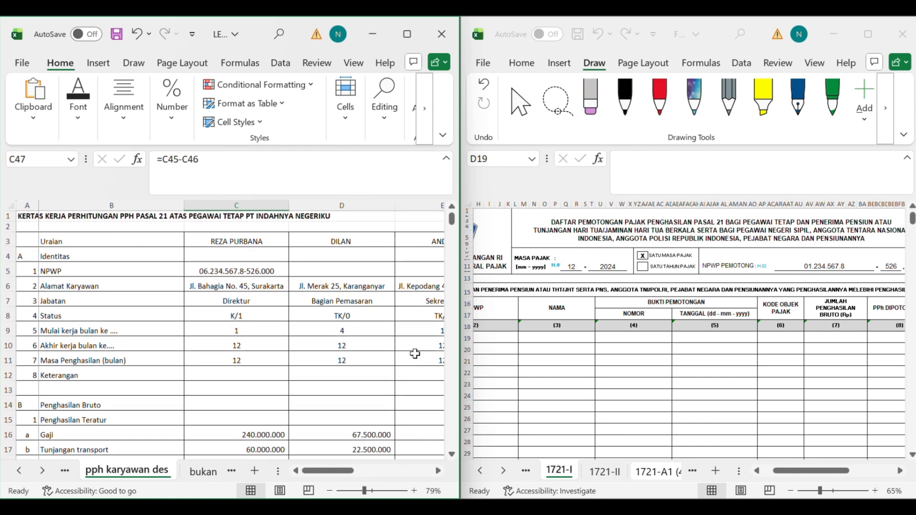
{"action": "scroll", "coordinate": [507, 376], "scroll_direction": "left", "scroll_amount": 6}
{"action": "scroll", "coordinate": [508, 376], "scroll_direction": "right", "scroll_amount": 1}
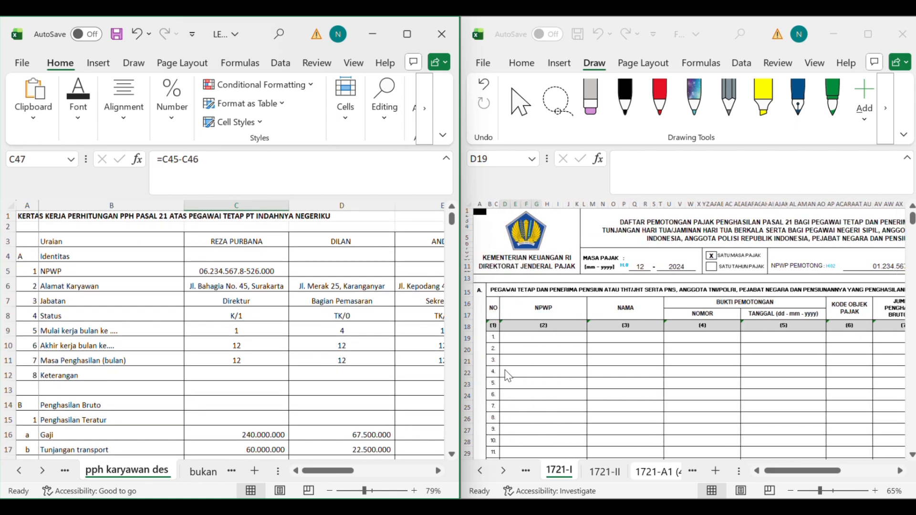
Step: Check the MASA PAJAK month and year and the NPWP PEMOTONG in the 1721-I header
{"action": "left_click", "coordinate": [643, 268]}
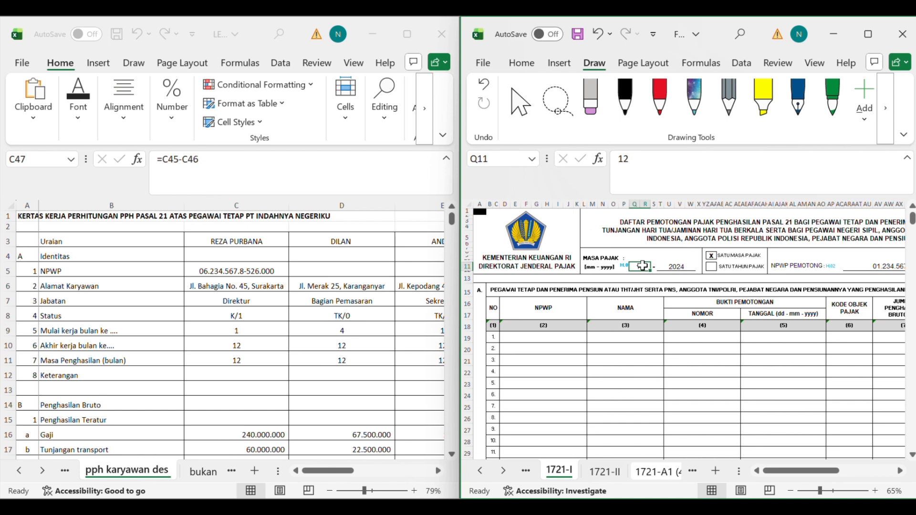
{"action": "left_click", "coordinate": [678, 265]}
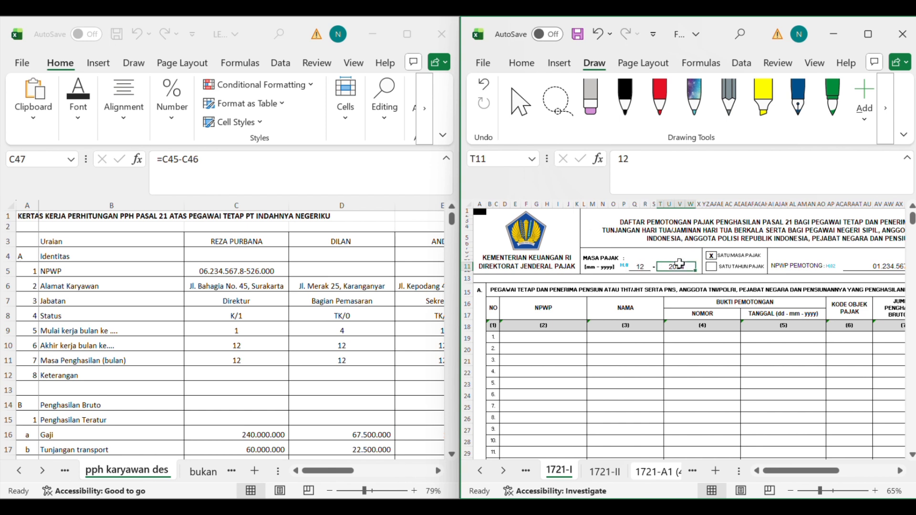
{"action": "scroll", "coordinate": [715, 271], "scroll_direction": "right", "scroll_amount": 3}
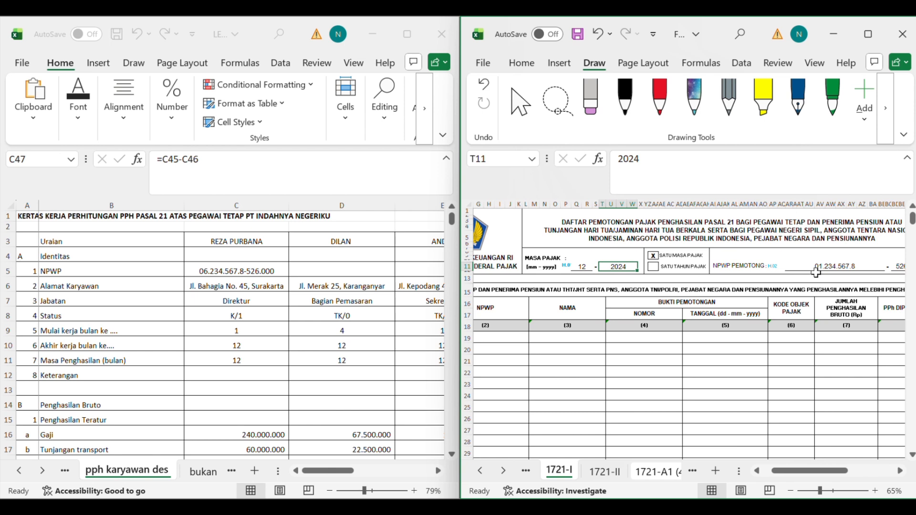
{"action": "left_click", "coordinate": [813, 271]}
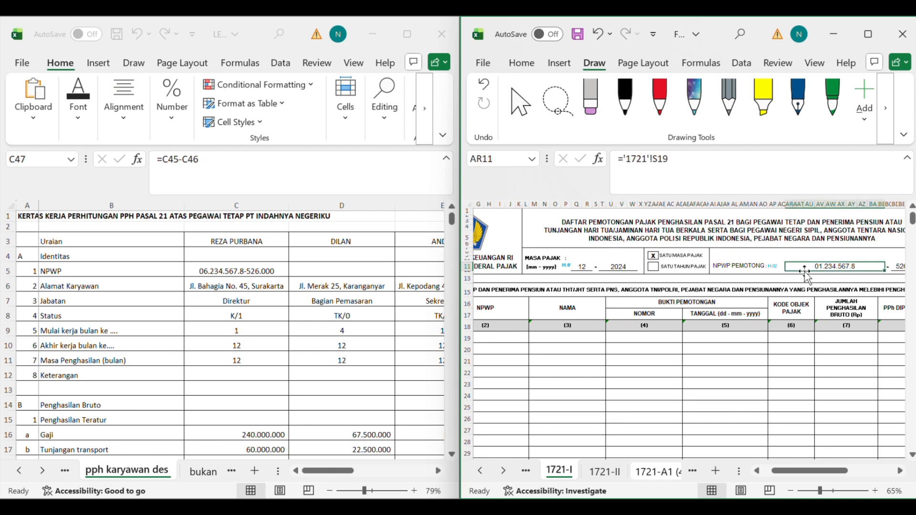
{"action": "scroll", "coordinate": [720, 309], "scroll_direction": "left", "scroll_amount": 3}
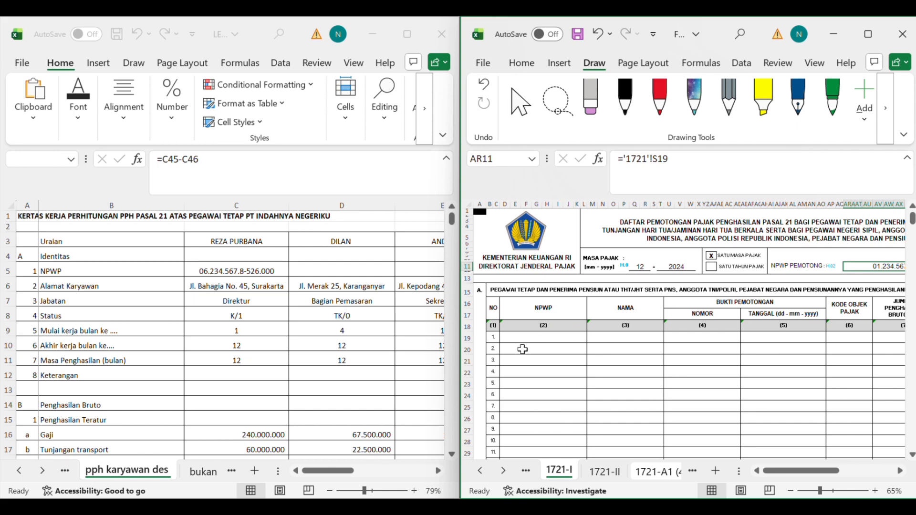
Step: Look through the 1721-A1 slips to the first employee's slip, and return to the 1721-I list
{"action": "left_click", "coordinate": [523, 334]}
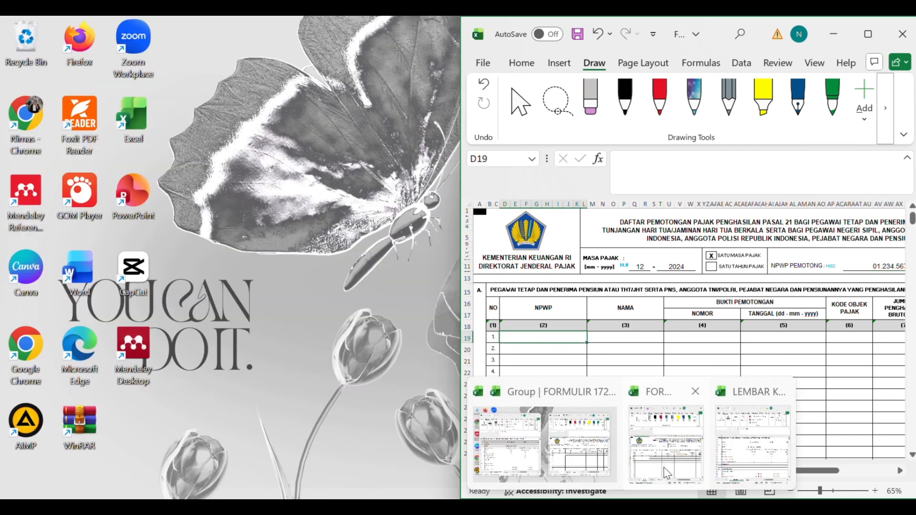
{"action": "left_click", "coordinate": [665, 473]}
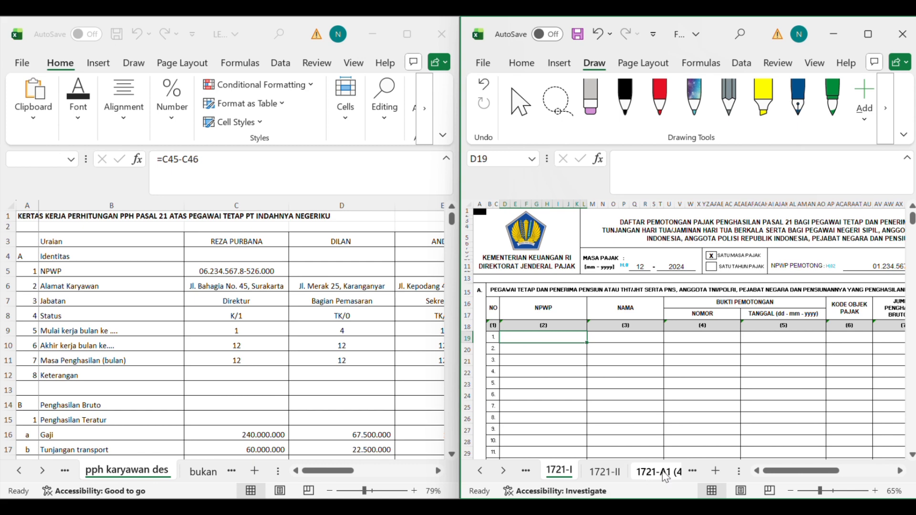
{"action": "left_click", "coordinate": [691, 471]}
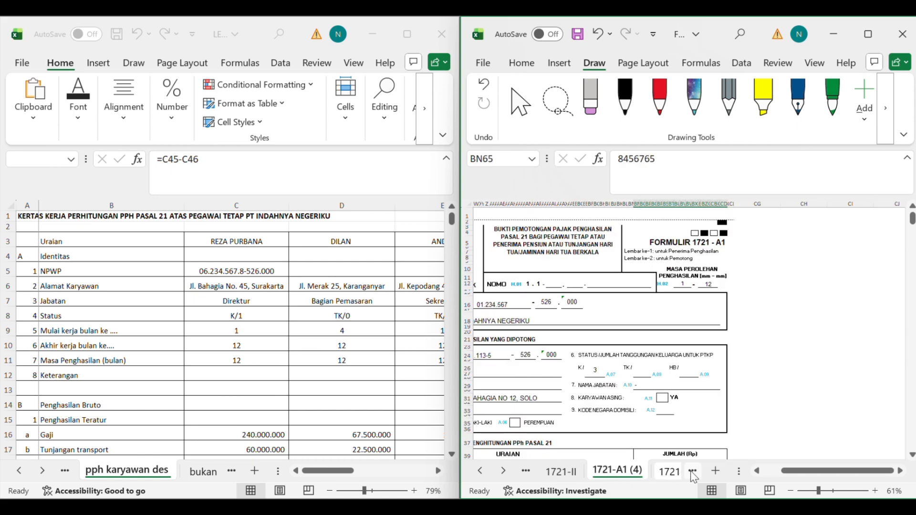
{"action": "left_click", "coordinate": [691, 471]}
{"action": "left_click", "coordinate": [691, 470]}
{"action": "left_click", "coordinate": [690, 471]}
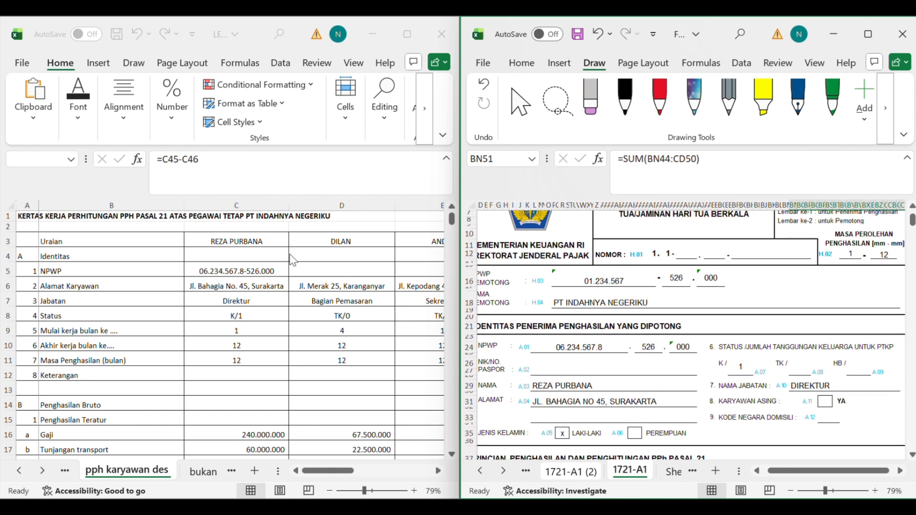
{"action": "left_click", "coordinate": [522, 474]}
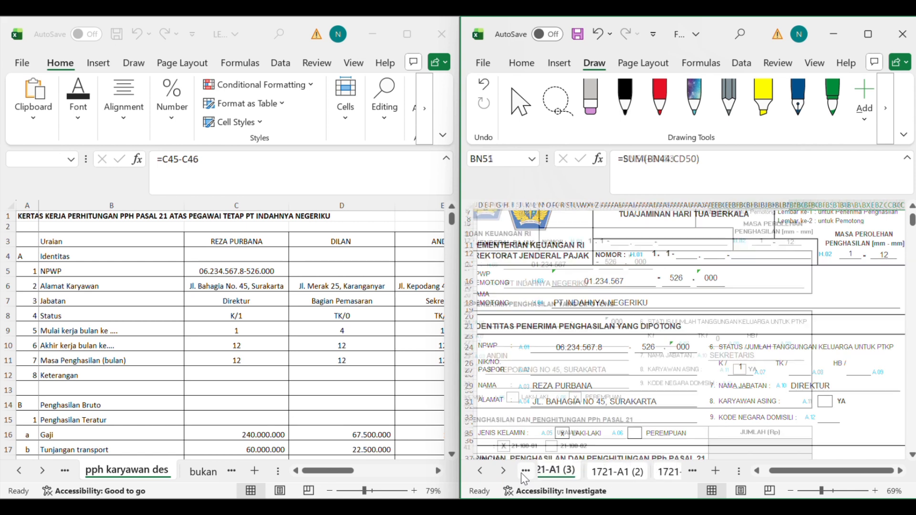
{"action": "left_click", "coordinate": [521, 473]}
{"action": "left_click", "coordinate": [520, 474]}
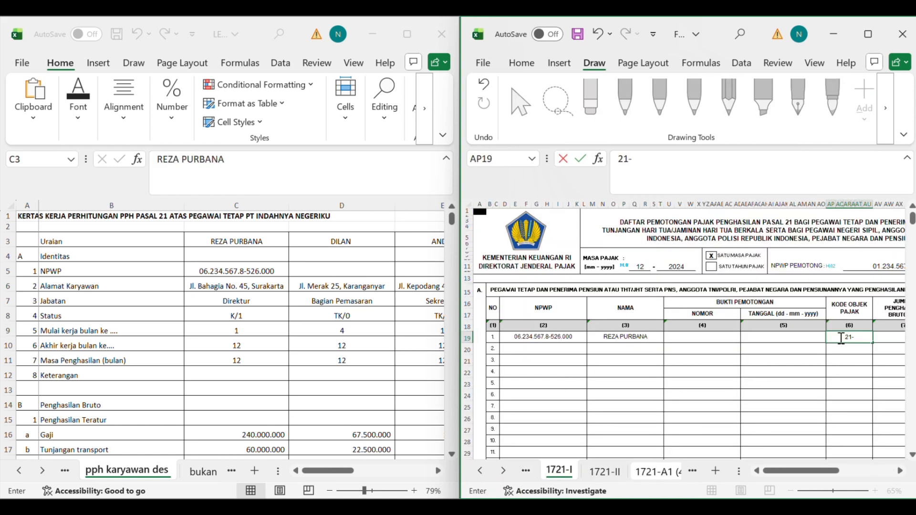
Step: Enter 21-100-01 as row 1's KODE OBJEK PAJAK on 1721-I
{"action": "type", "text": "01"}
{"action": "scroll", "coordinate": [855, 379], "scroll_direction": "right", "scroll_amount": 5}
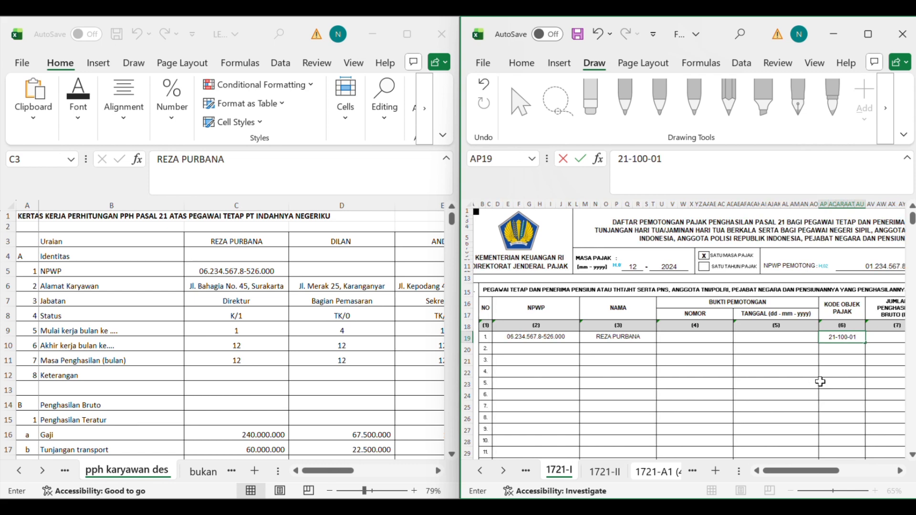
{"action": "scroll", "coordinate": [820, 381], "scroll_direction": "right", "scroll_amount": 2}
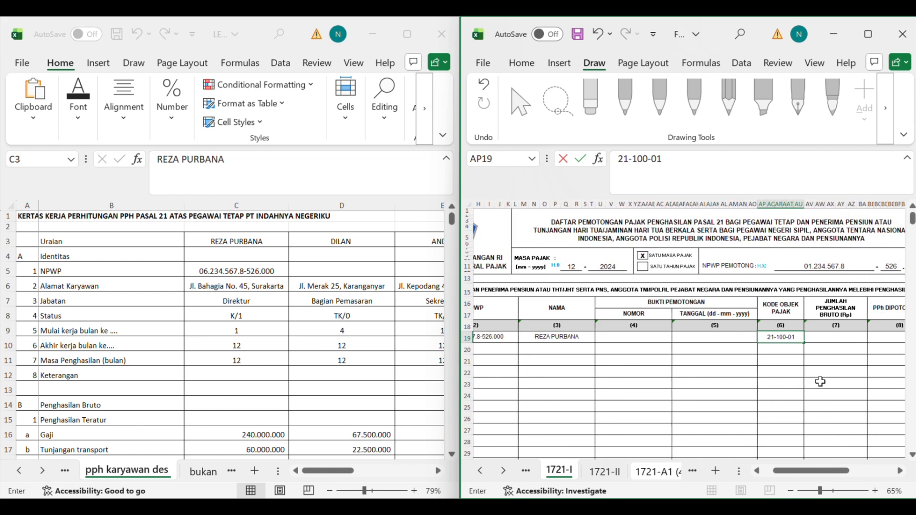
{"action": "key", "text": "Tab"}
{"action": "key", "text": "Tab"}
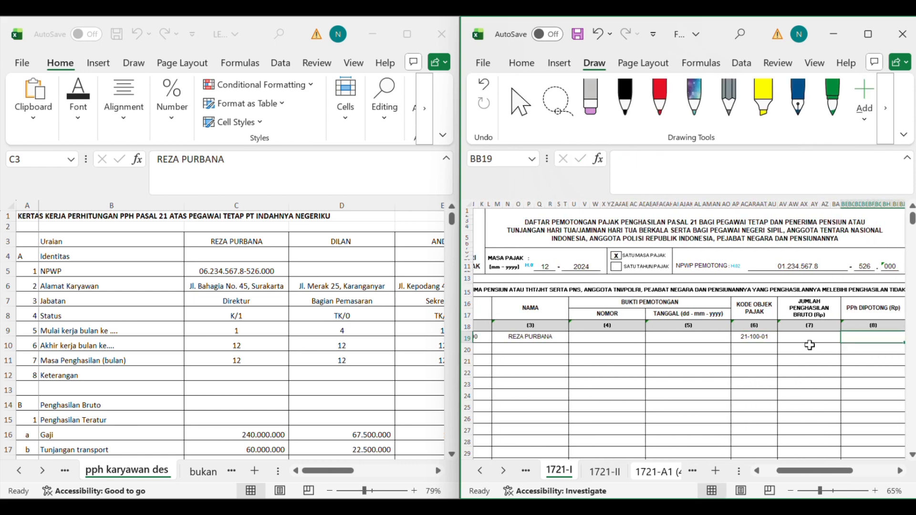
Step: Copy the first employee's Total Penghasilan Bruto, 415.880.000, from pph karyawan des as a value into row 1's JUMLAH PENGHASILAN BRUTO on 1721-I
{"action": "left_click", "coordinate": [809, 345]}
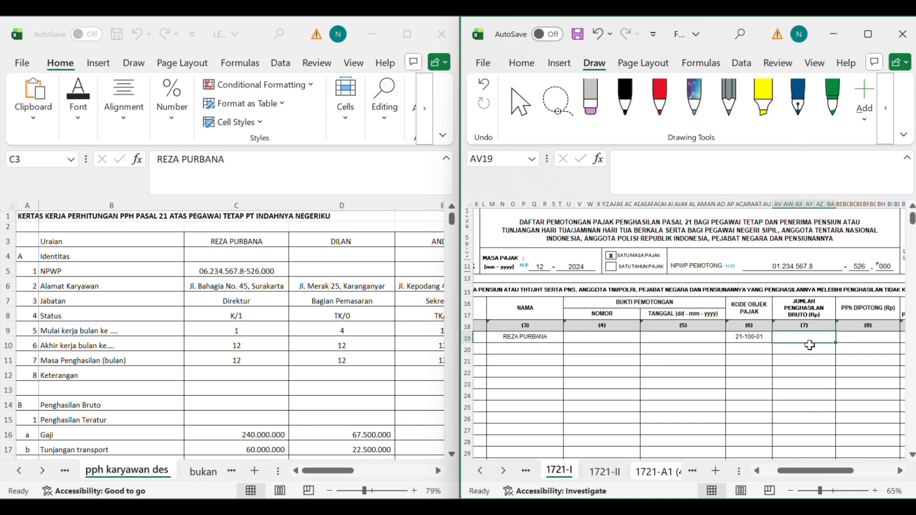
{"action": "scroll", "coordinate": [311, 334], "scroll_direction": "down", "scroll_amount": 1}
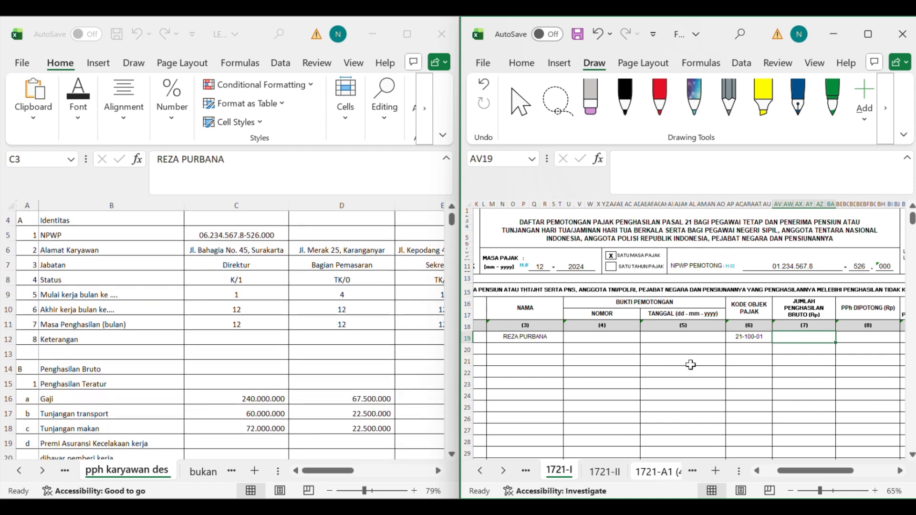
{"action": "scroll", "coordinate": [250, 339], "scroll_direction": "down", "scroll_amount": 4}
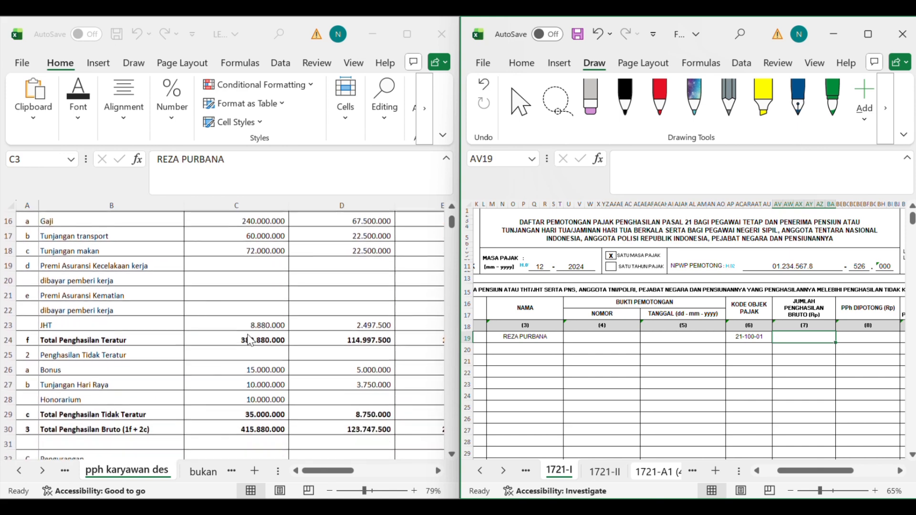
{"action": "scroll", "coordinate": [251, 340], "scroll_direction": "down", "scroll_amount": 2}
{"action": "left_click", "coordinate": [212, 318]}
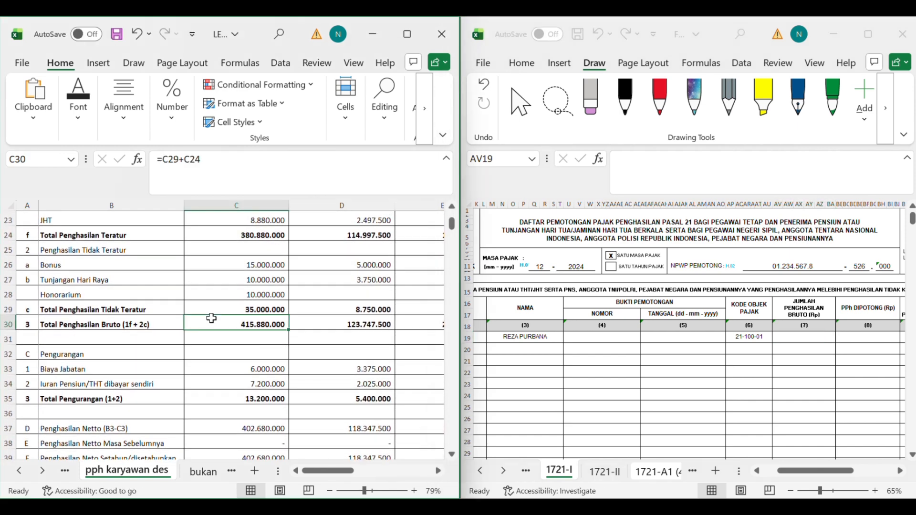
{"action": "key", "text": "ctrl+c"}
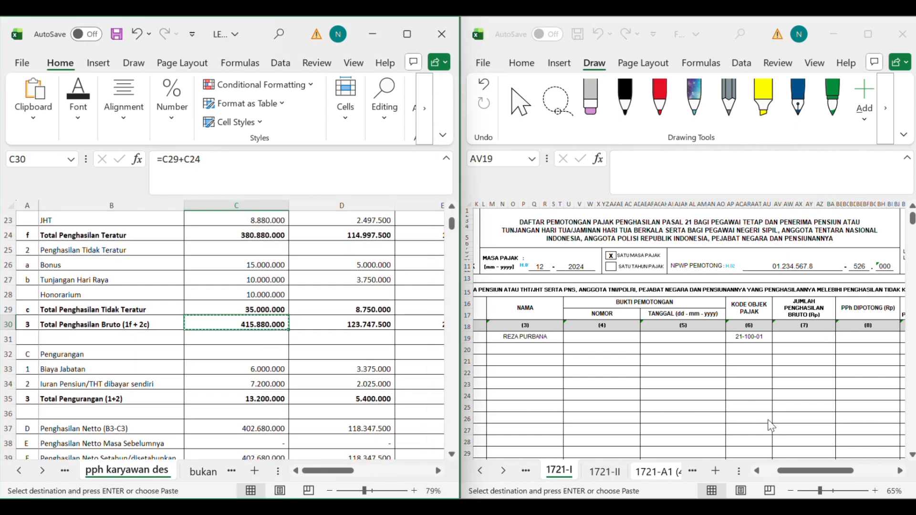
{"action": "left_click", "coordinate": [794, 336]}
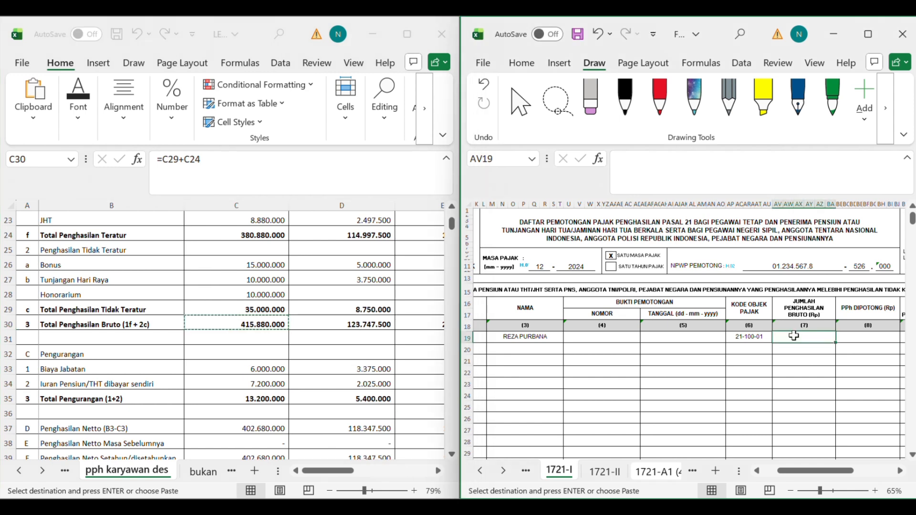
{"action": "key", "text": "ctrl+shift+v"}
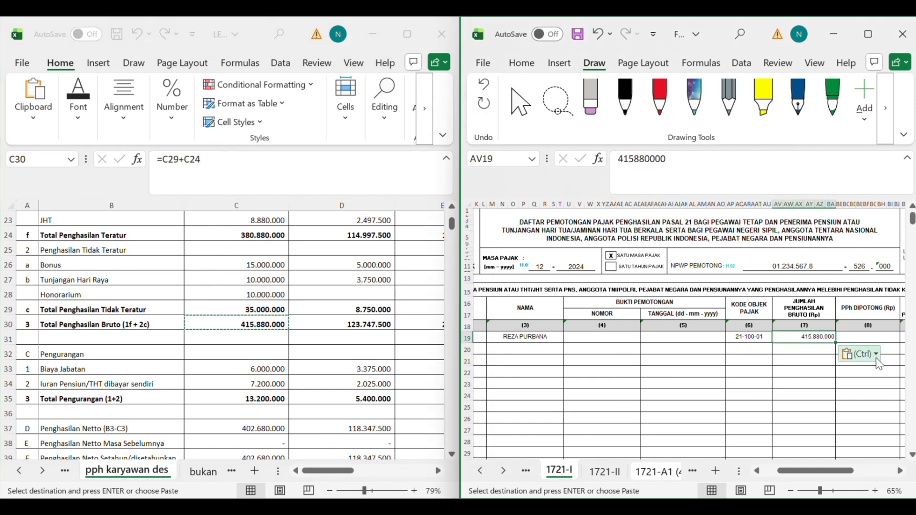
Step: Copy the first employee's PPh Pasal 21 kurang (lebih) potong, 5.979.600, from pph karyawan des as a value into row 1's PPh DIPOTONG on 1721-I
{"action": "left_click", "coordinate": [876, 338]}
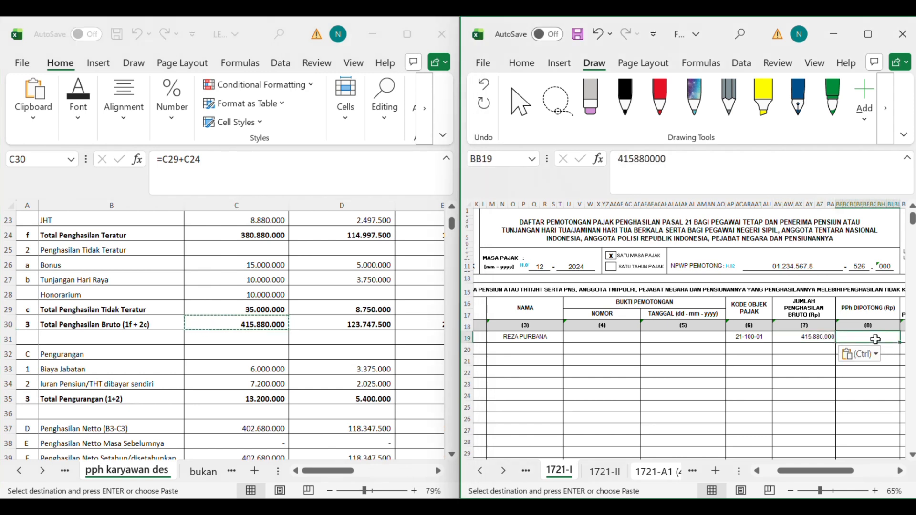
{"action": "scroll", "coordinate": [318, 405], "scroll_direction": "down", "scroll_amount": 4}
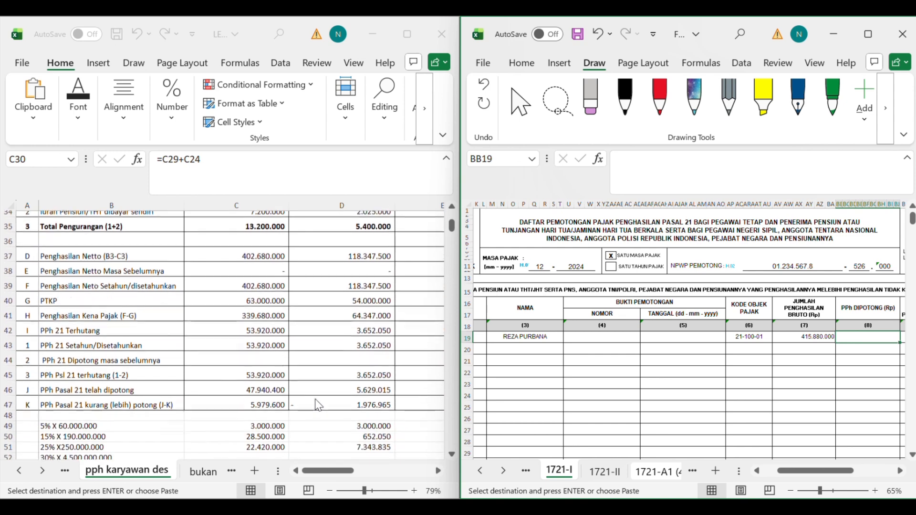
{"action": "left_click", "coordinate": [267, 397]}
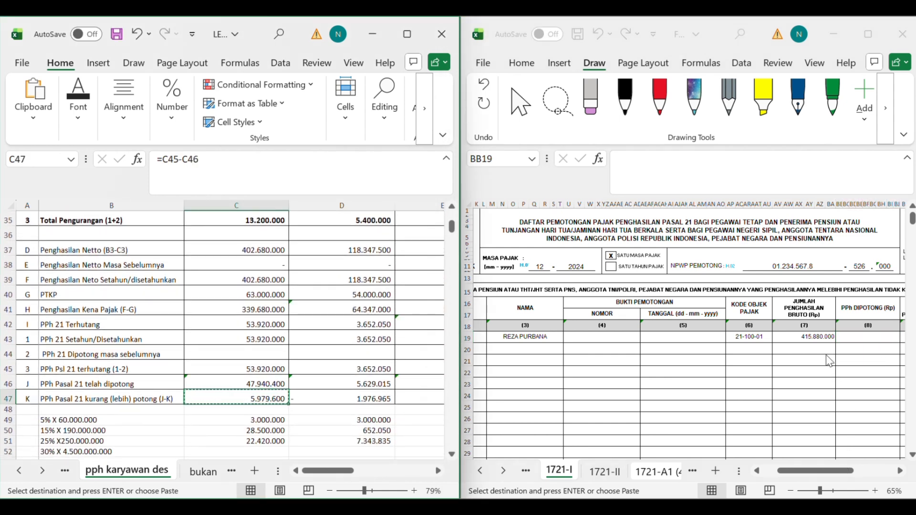
{"action": "left_click", "coordinate": [856, 344]}
{"action": "key", "text": "ctrl+v"}
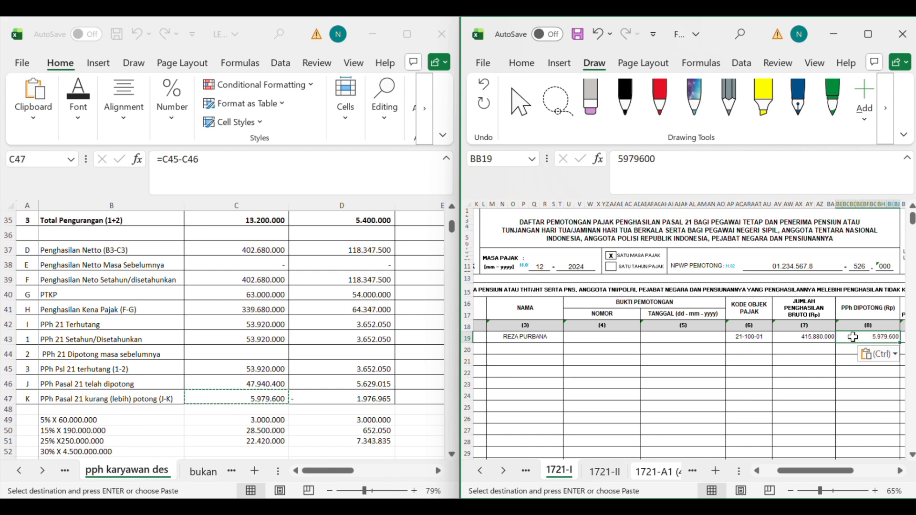
Step: Enter 12 as row 1's MASA PEROLEHAN PENGHASILAN on 1721-I
{"action": "scroll", "coordinate": [853, 336], "scroll_direction": "right", "scroll_amount": 3}
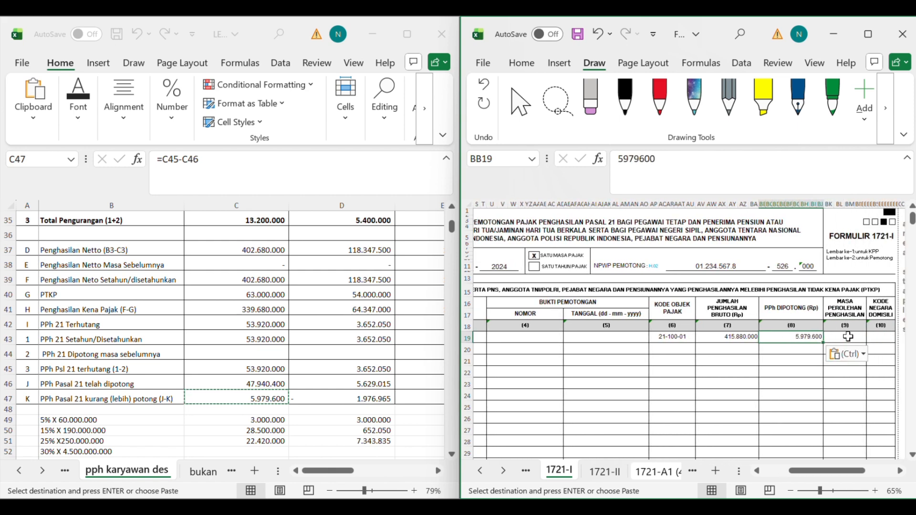
{"action": "left_click", "coordinate": [848, 337]}
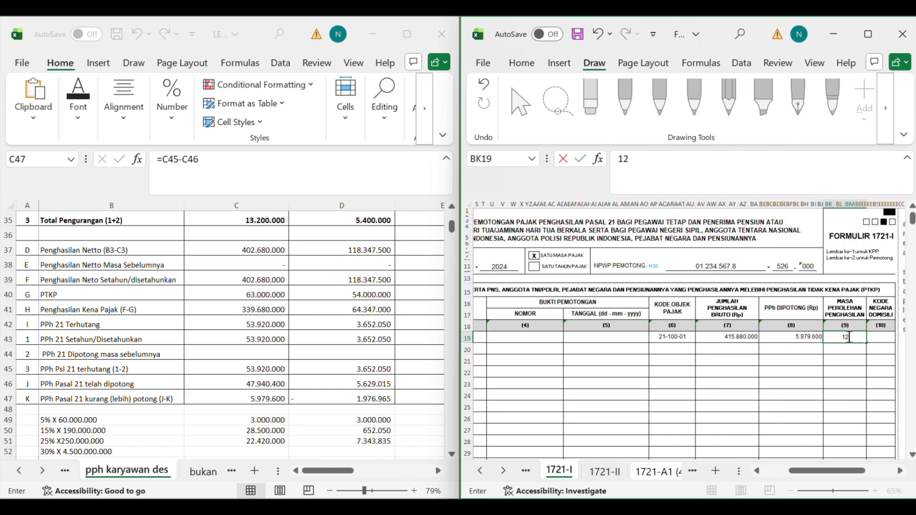
{"action": "scroll", "coordinate": [692, 340], "scroll_direction": "left", "scroll_amount": 10}
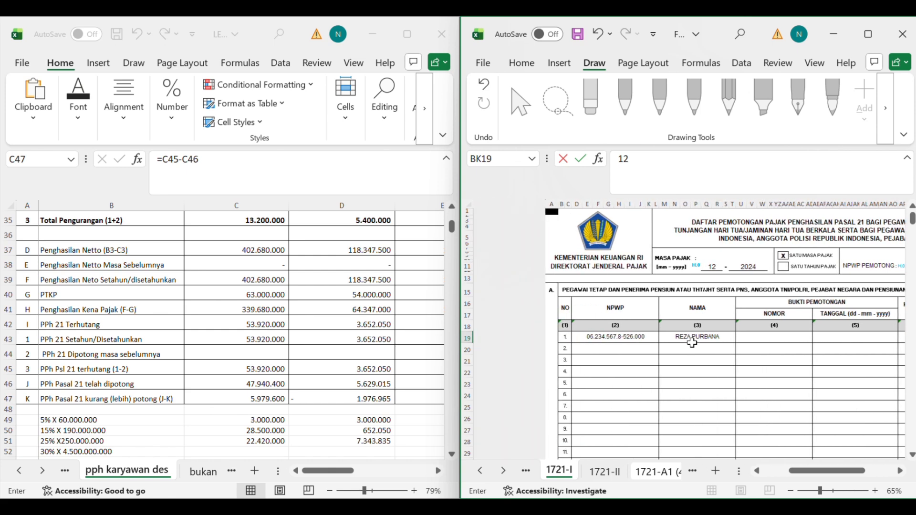
{"action": "left_click", "coordinate": [539, 350]}
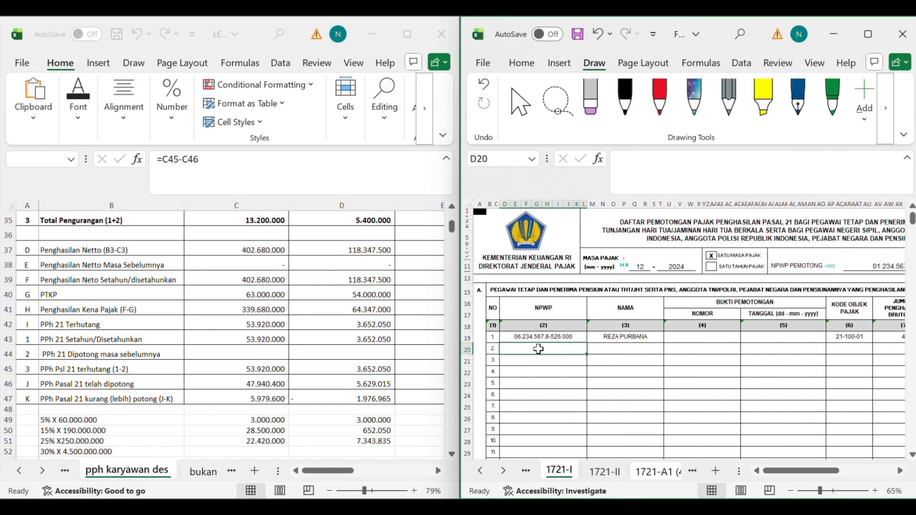
Step: Copy the second employee's name from pph karyawan des into row 2's NAMA on 1721-I
{"action": "scroll", "coordinate": [370, 342], "scroll_direction": "up", "scroll_amount": 11}
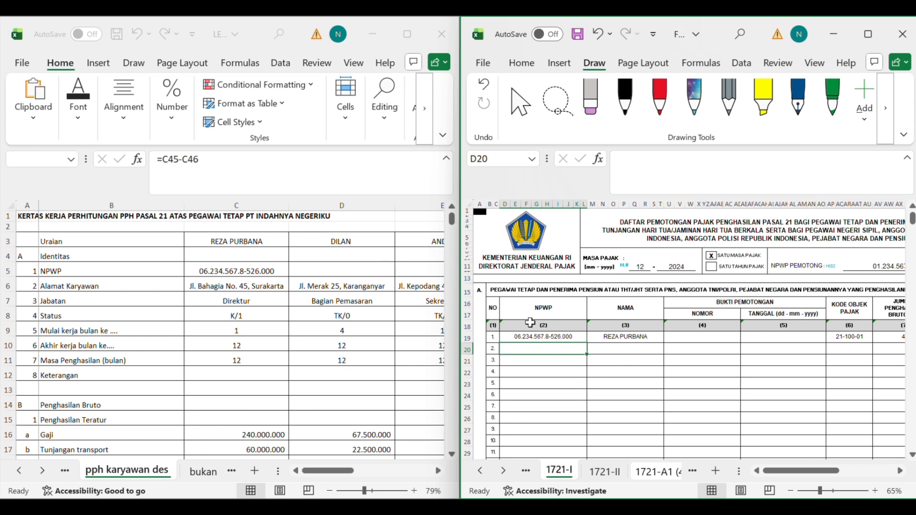
{"action": "left_click", "coordinate": [368, 241]}
{"action": "left_click", "coordinate": [367, 240]}
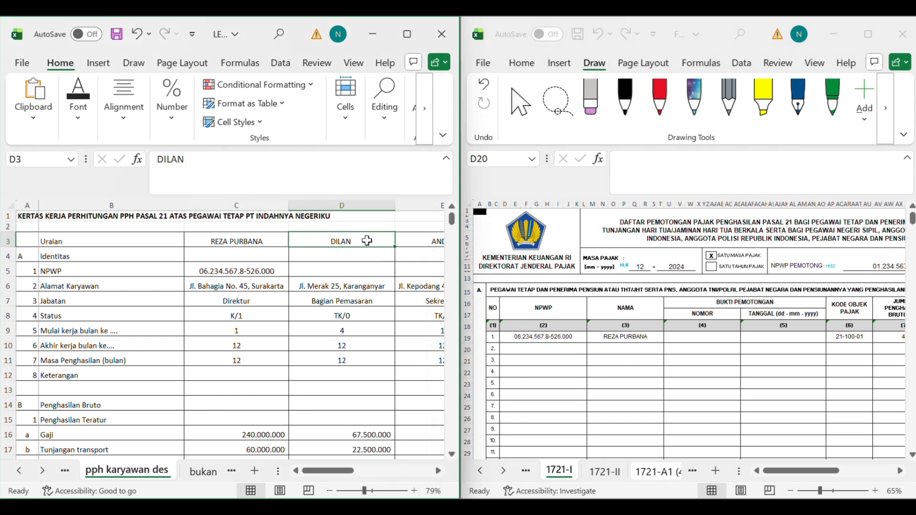
{"action": "key", "text": "ctrl+c"}
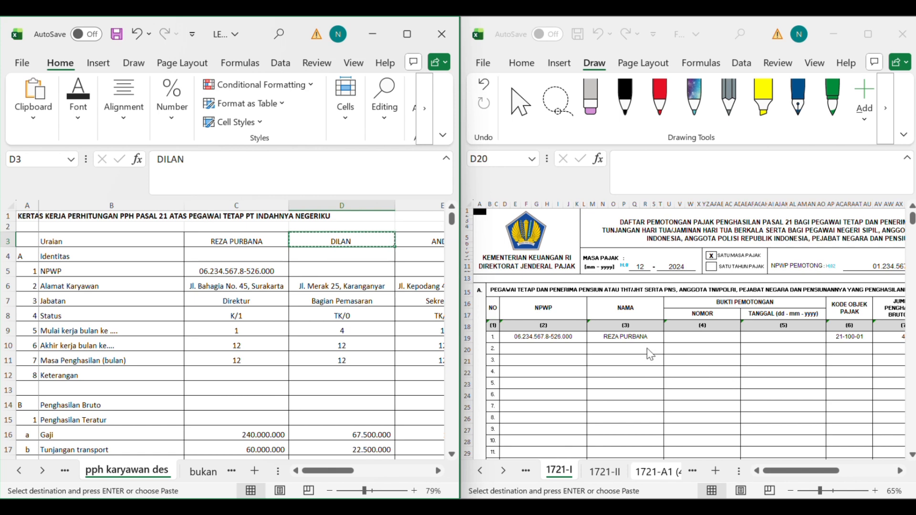
{"action": "left_click", "coordinate": [629, 348]}
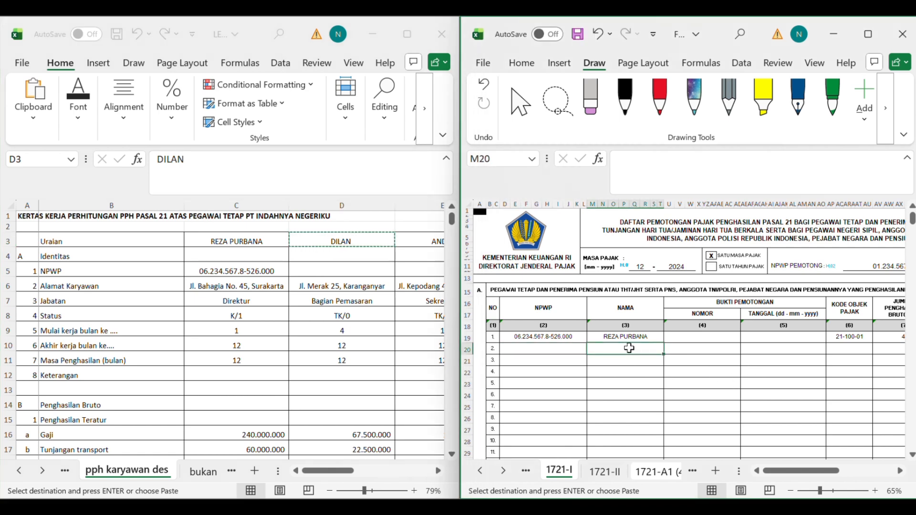
{"action": "key", "text": "ctrl+v"}
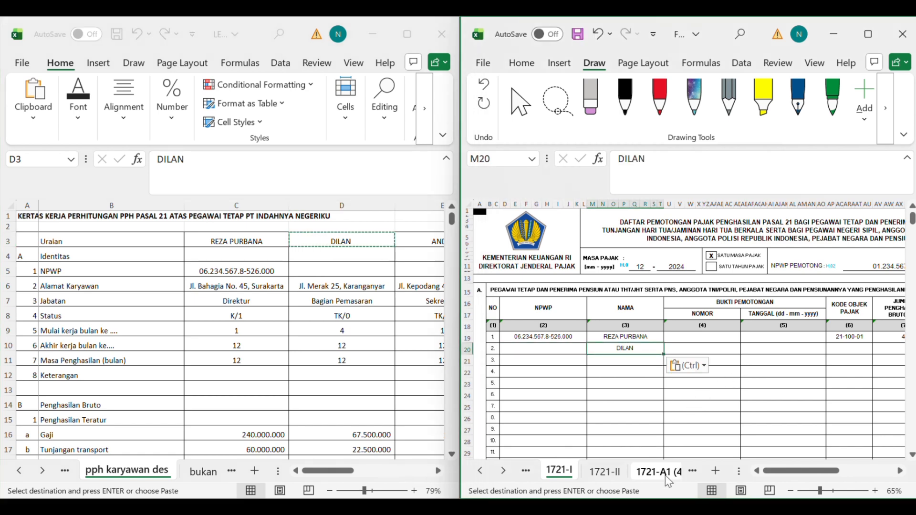
Step: Examine KODE OBJEK PAJAK and JUMLAH PENGHASILAN BRUTO on the second employee's 1721-A1 slip and compare the gross income with pph karyawan des
{"action": "left_click", "coordinate": [686, 471]}
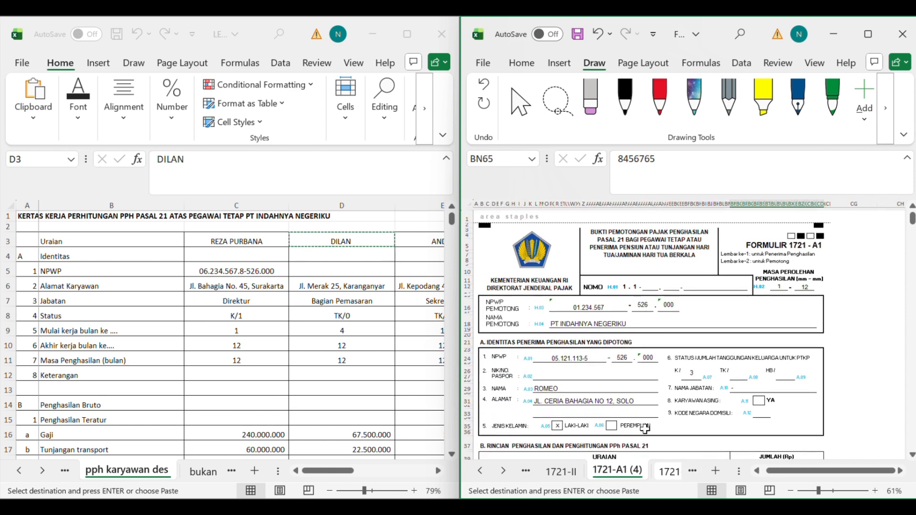
{"action": "left_click", "coordinate": [664, 475]}
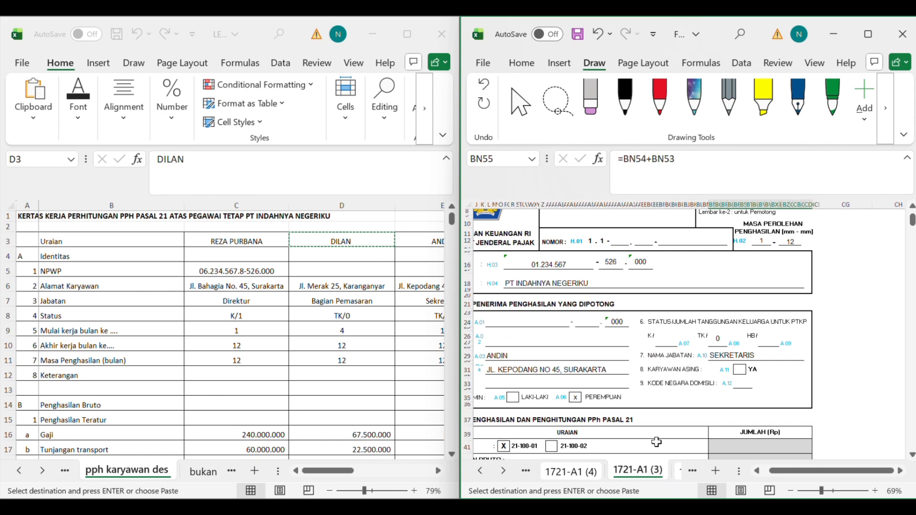
{"action": "left_click", "coordinate": [677, 474]}
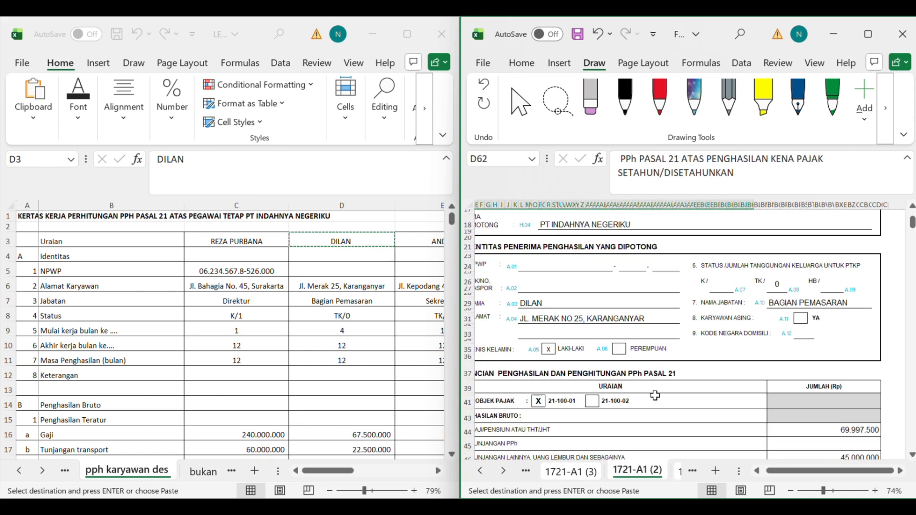
{"action": "scroll", "coordinate": [650, 387], "scroll_direction": "down", "scroll_amount": 8}
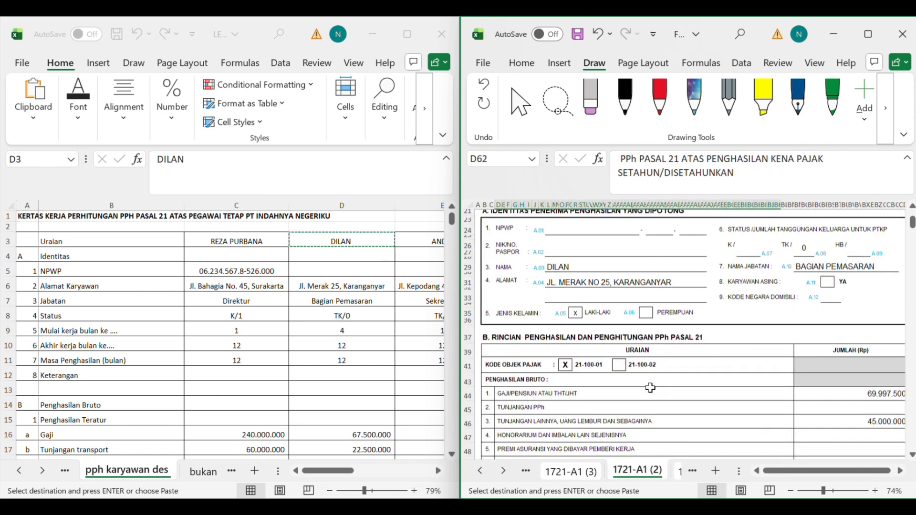
{"action": "scroll", "coordinate": [650, 387], "scroll_direction": "down", "scroll_amount": 1}
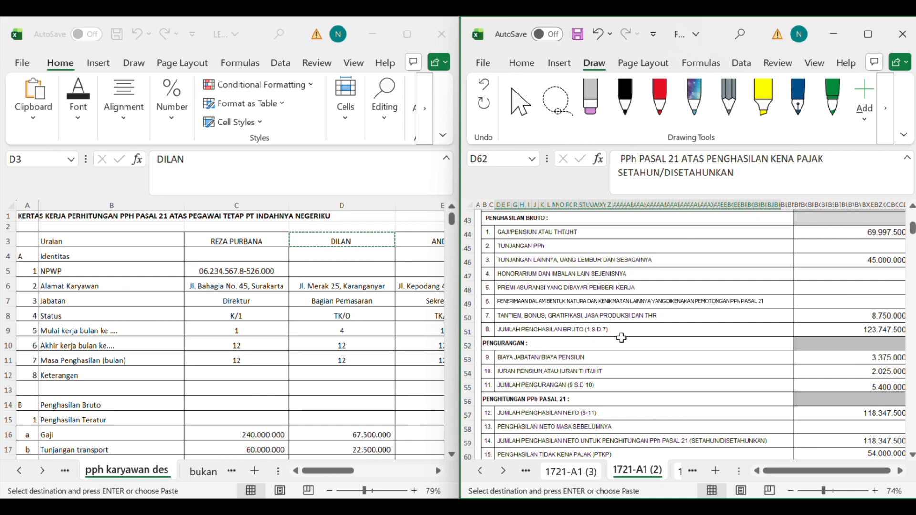
{"action": "left_click", "coordinate": [825, 328]}
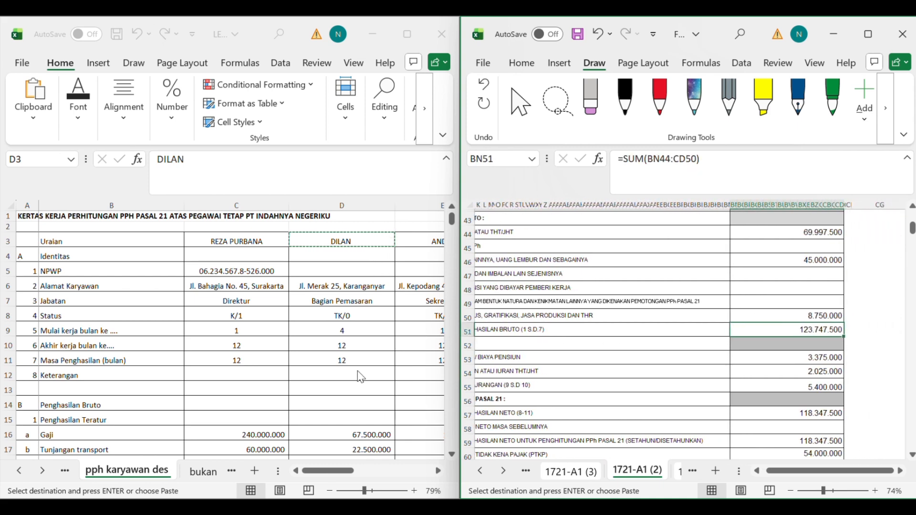
{"action": "scroll", "coordinate": [344, 377], "scroll_direction": "down", "scroll_amount": 6}
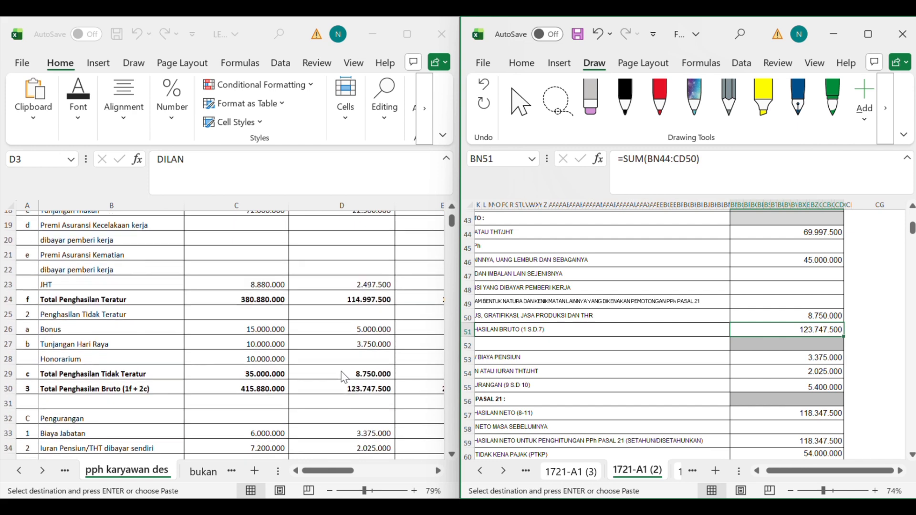
{"action": "scroll", "coordinate": [331, 372], "scroll_direction": "up", "scroll_amount": 3}
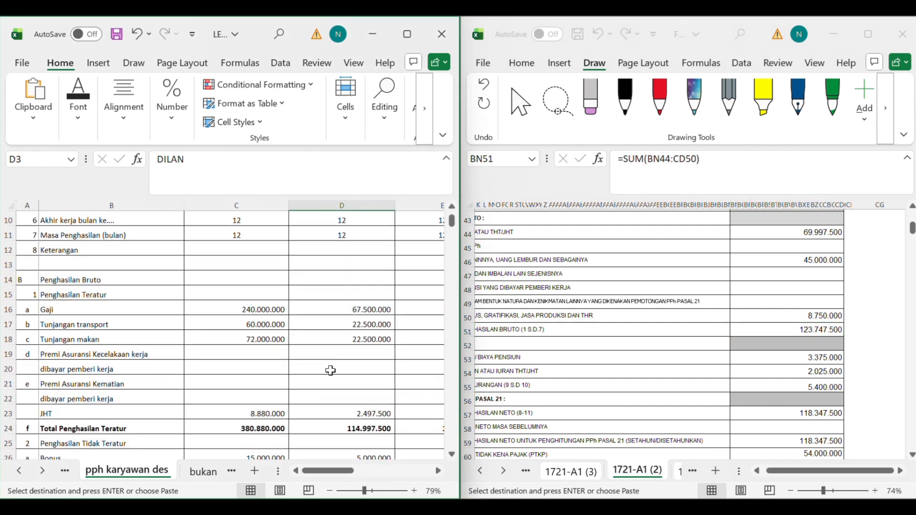
{"action": "scroll", "coordinate": [330, 370], "scroll_direction": "down", "scroll_amount": 3}
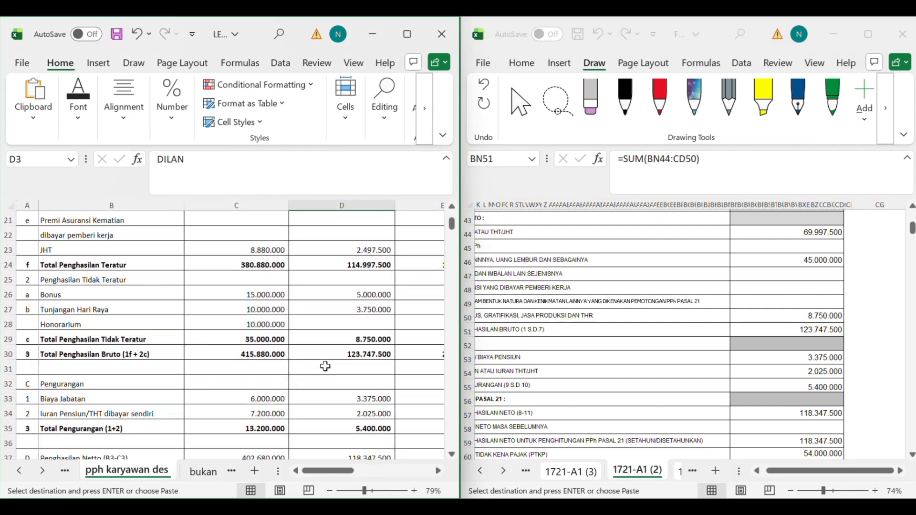
Step: Copy the second employee's Total Penghasilan Bruto, 123.747.500, from pph karyawan des as a value into row 2's JUMLAH PENGHASILAN BRUTO on 1721-I
{"action": "left_click", "coordinate": [321, 353]}
{"action": "key", "text": "ctrl+c"}
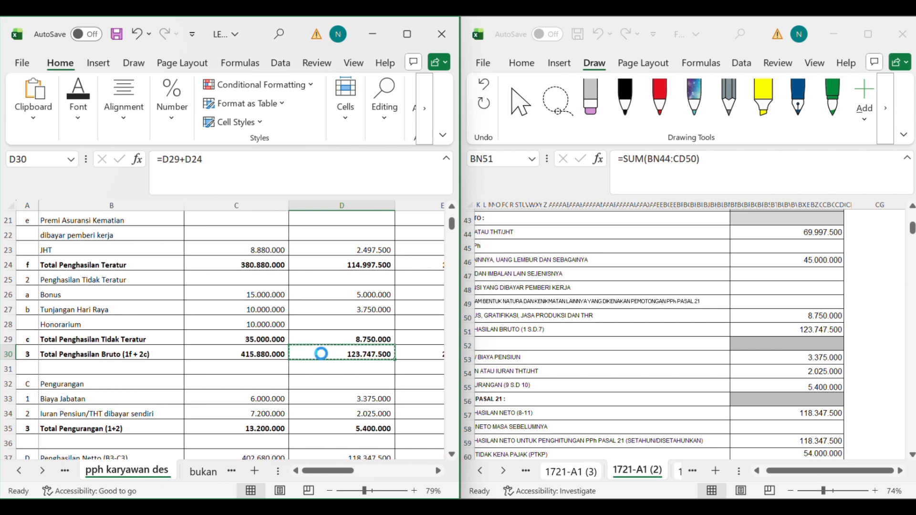
{"action": "left_click", "coordinate": [530, 467]}
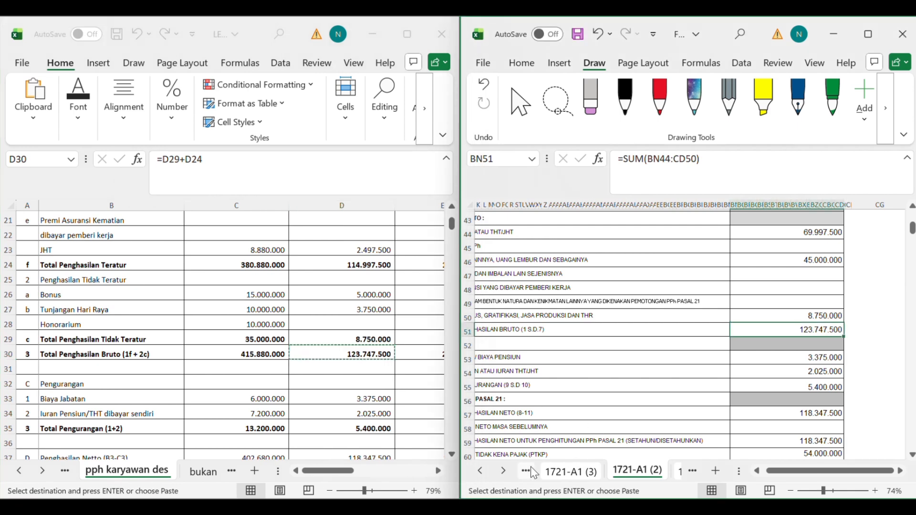
{"action": "left_click", "coordinate": [530, 466]}
{"action": "left_click", "coordinate": [530, 467]}
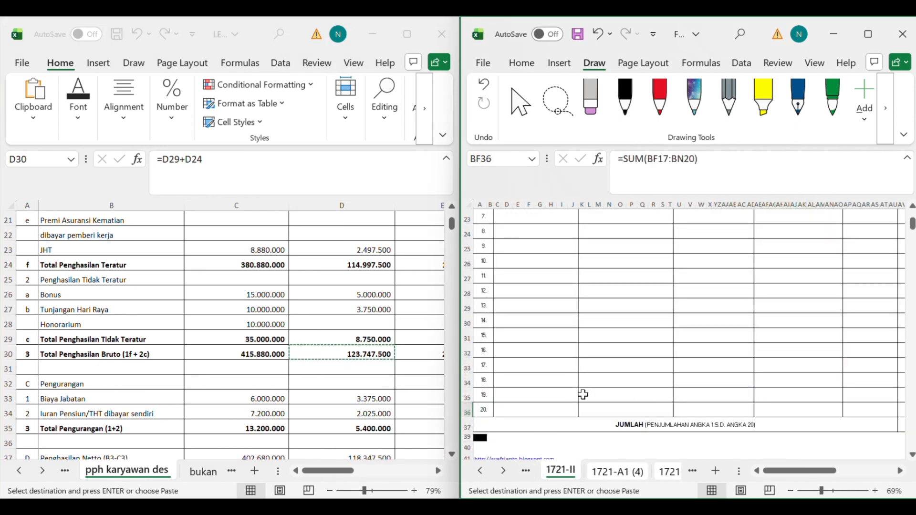
{"action": "left_click", "coordinate": [527, 472]}
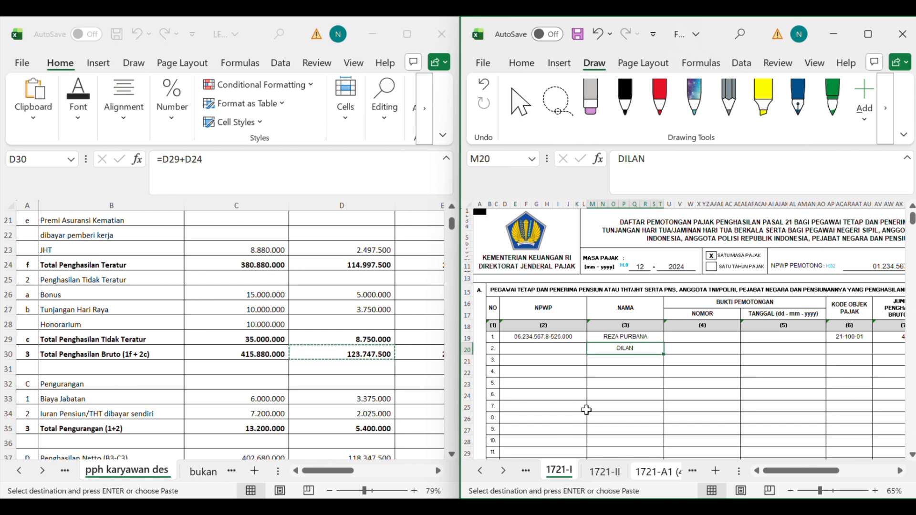
{"action": "scroll", "coordinate": [833, 348], "scroll_direction": "right", "scroll_amount": 2}
{"action": "left_click", "coordinate": [834, 348]}
{"action": "key", "text": "alt+Tab"}
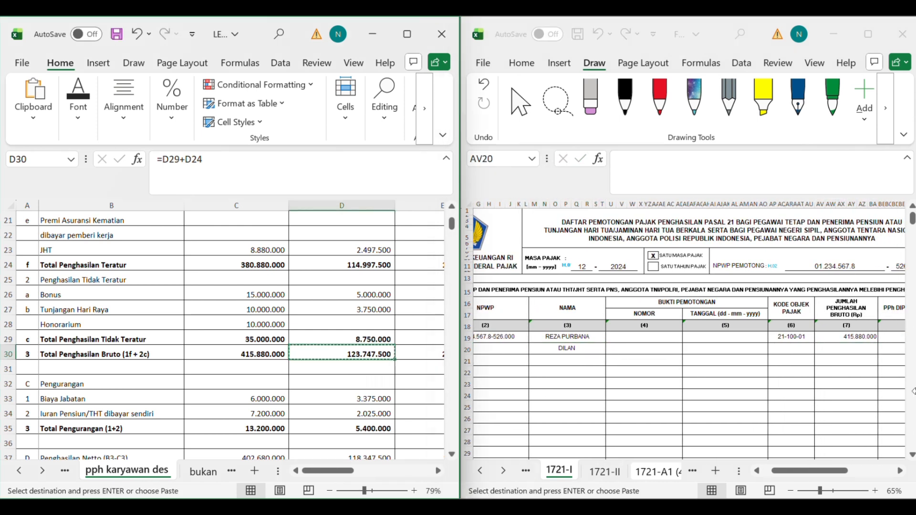
{"action": "left_click", "coordinate": [853, 351]}
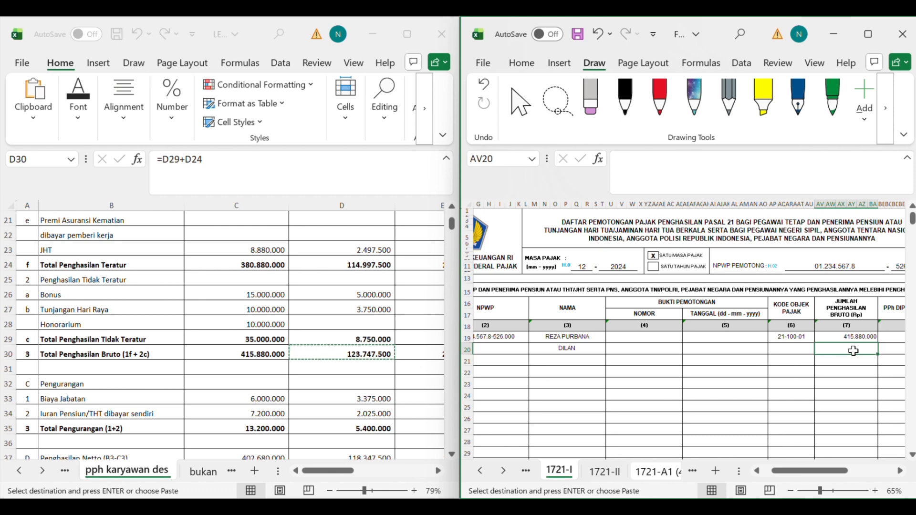
{"action": "key", "text": "ctrl+v"}
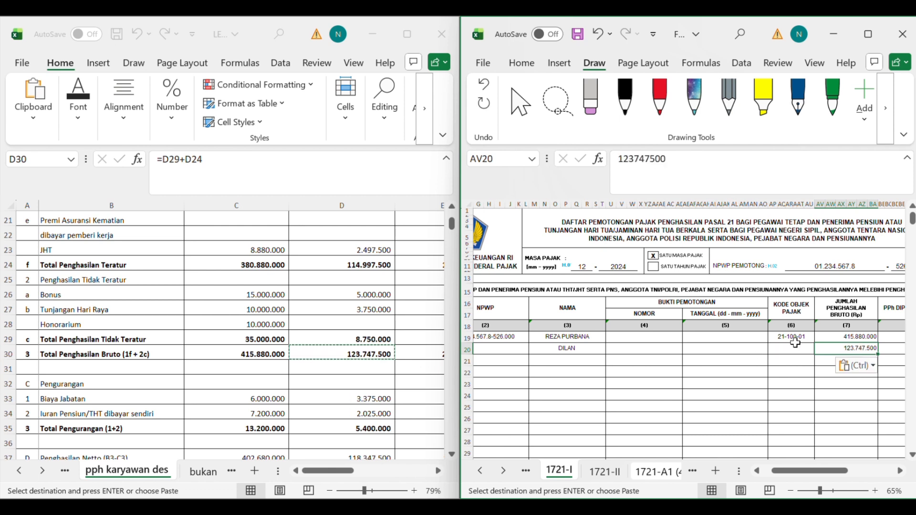
Step: Fill row 1's KODE OBJEK PAJAK down to row 2 on 1721-I and correct row 2's code to 21-100-01
{"action": "left_click", "coordinate": [793, 339]}
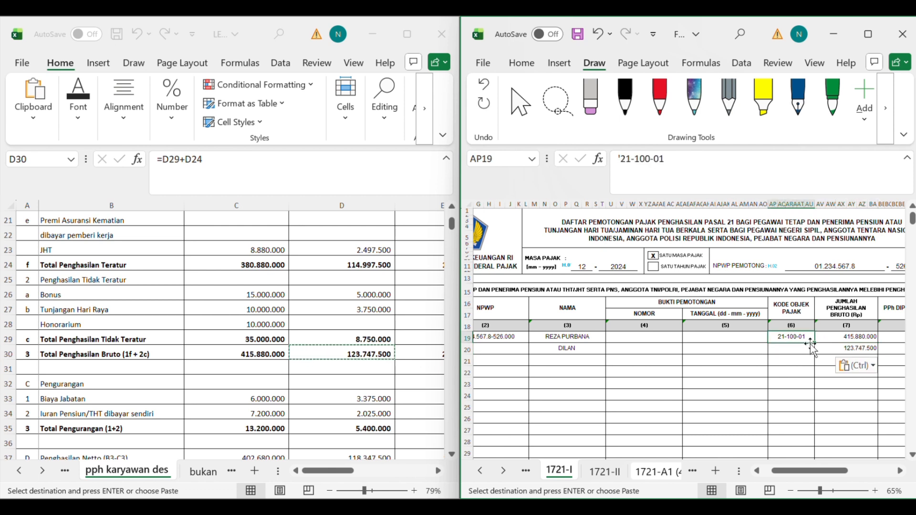
{"action": "left_click_drag", "start_coordinate": [814, 343], "coordinate": [815, 355]}
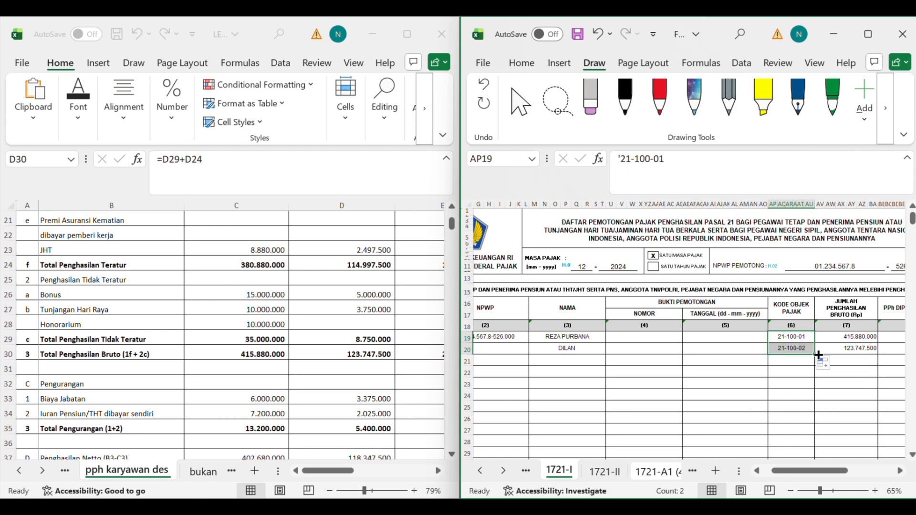
{"action": "left_click", "coordinate": [809, 348]}
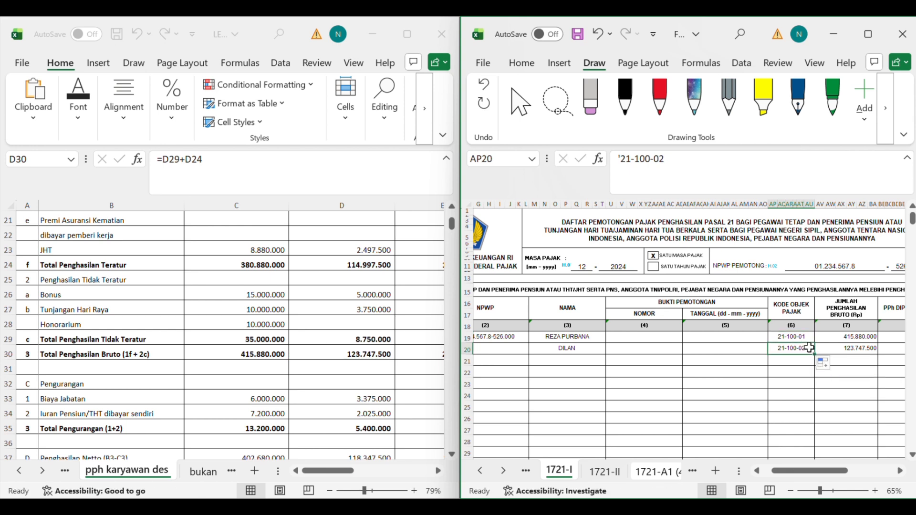
{"action": "double_click", "coordinate": [809, 348]}
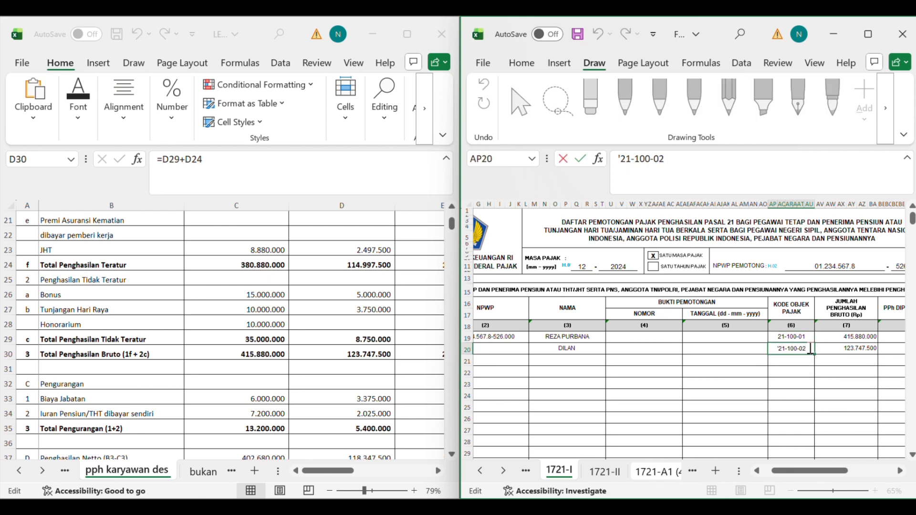
{"action": "key", "text": "BackSpace"}
{"action": "left_click", "coordinate": [849, 349]}
Step: Finish correcting row 2's KODE OBJEK PAJAK to 21-100-01 on 1721-I and check the second employee's PPh Pasal 21 kurang (lebih) potong in pph karyawan des
{"action": "key", "text": "Tab"}
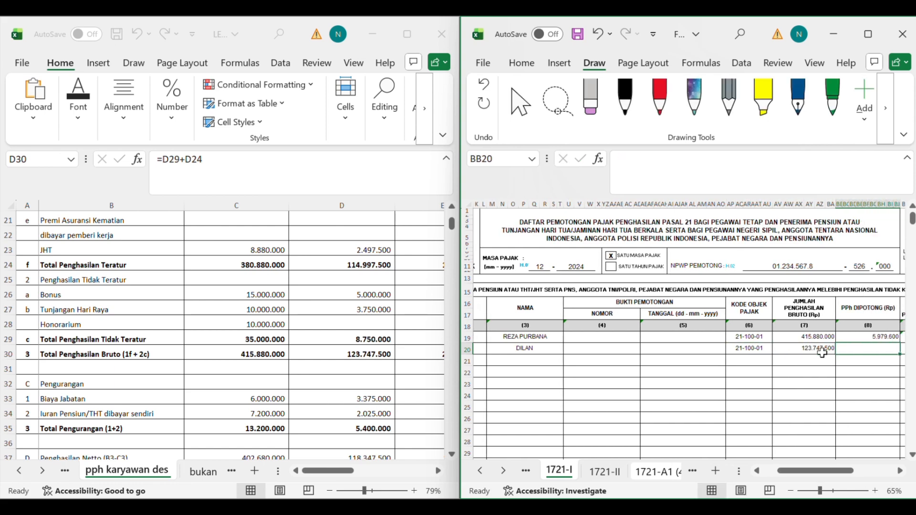
{"action": "scroll", "coordinate": [388, 360], "scroll_direction": "down", "scroll_amount": 4}
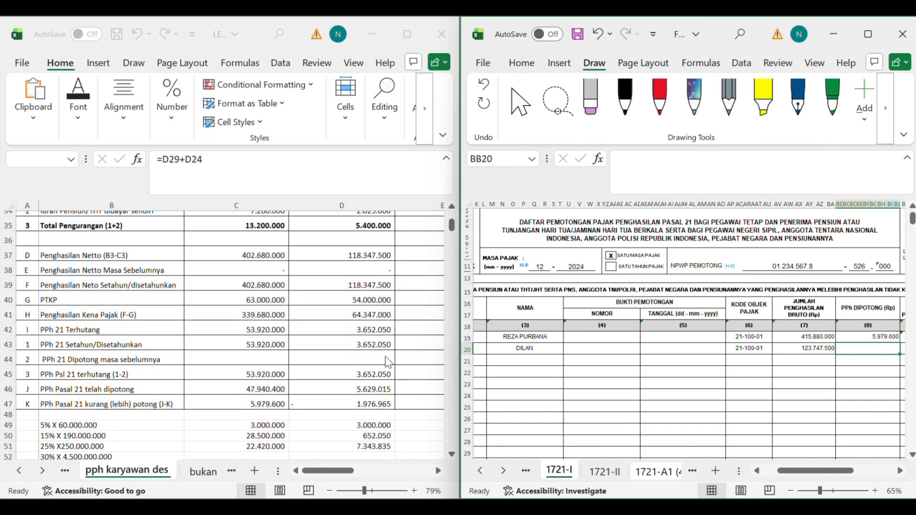
{"action": "scroll", "coordinate": [387, 358], "scroll_direction": "down", "scroll_amount": 1}
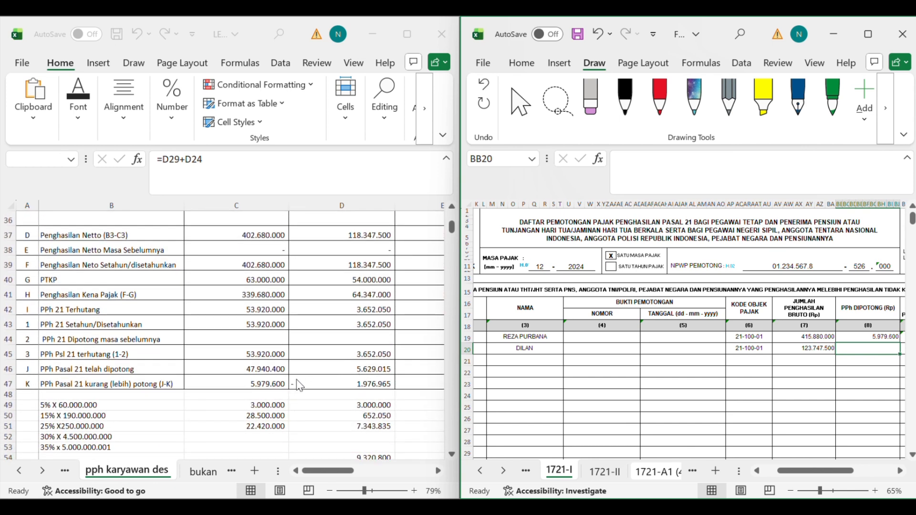
{"action": "left_click", "coordinate": [311, 382]}
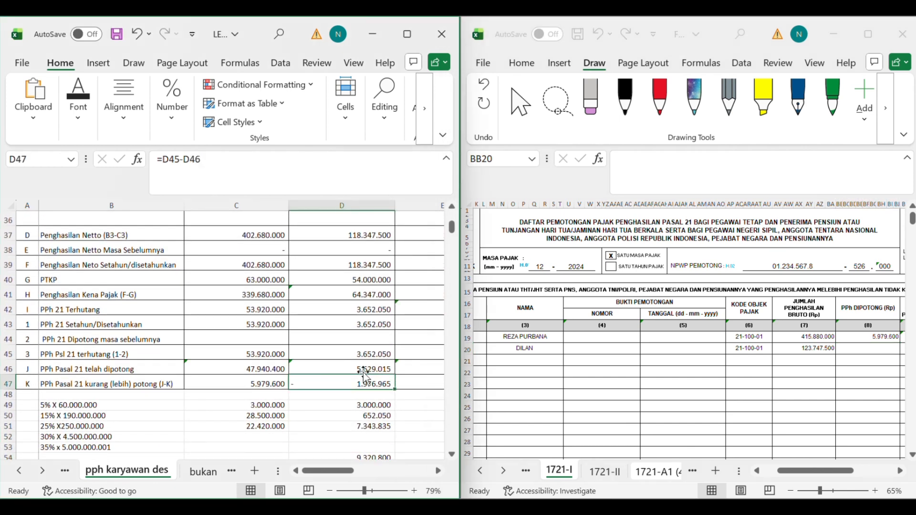
{"action": "scroll", "coordinate": [689, 368], "scroll_direction": "right", "scroll_amount": 4}
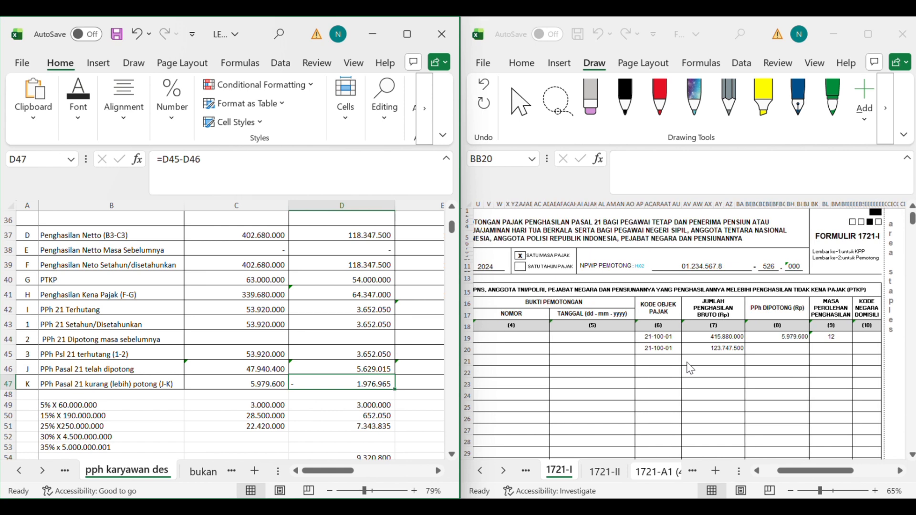
Step: Enter 12 as row 2's MASA PEROLEHAN PENGHASILAN on 1721-I
{"action": "double_click", "coordinate": [823, 350]}
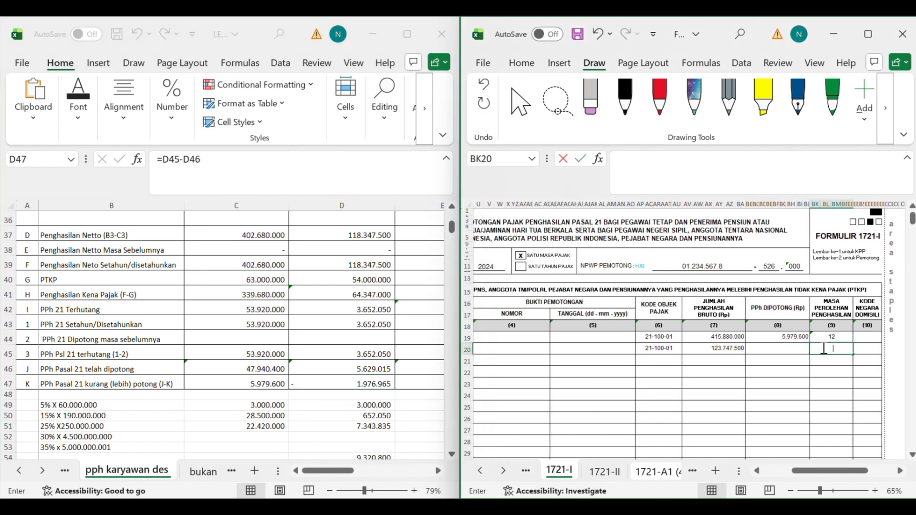
{"action": "type", "text": "12"}
{"action": "scroll", "coordinate": [679, 372], "scroll_direction": "left", "scroll_amount": 8}
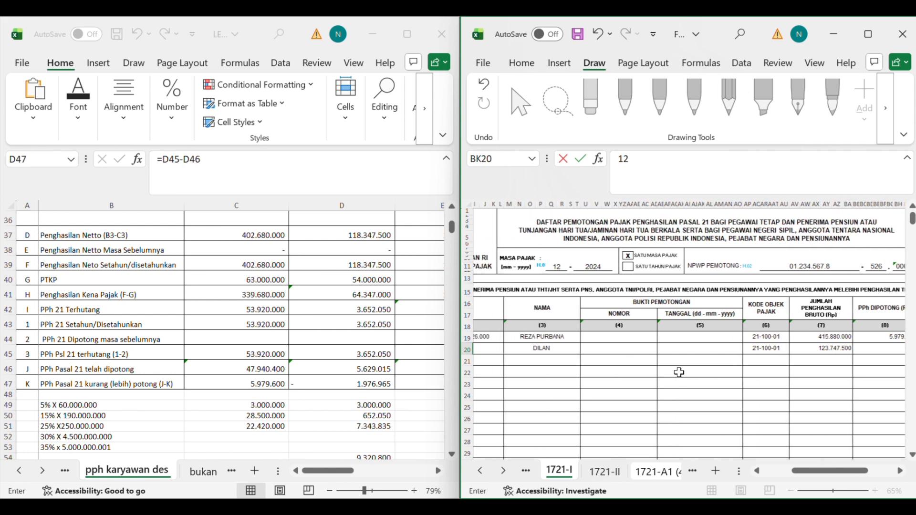
{"action": "scroll", "coordinate": [583, 366], "scroll_direction": "right", "scroll_amount": 1}
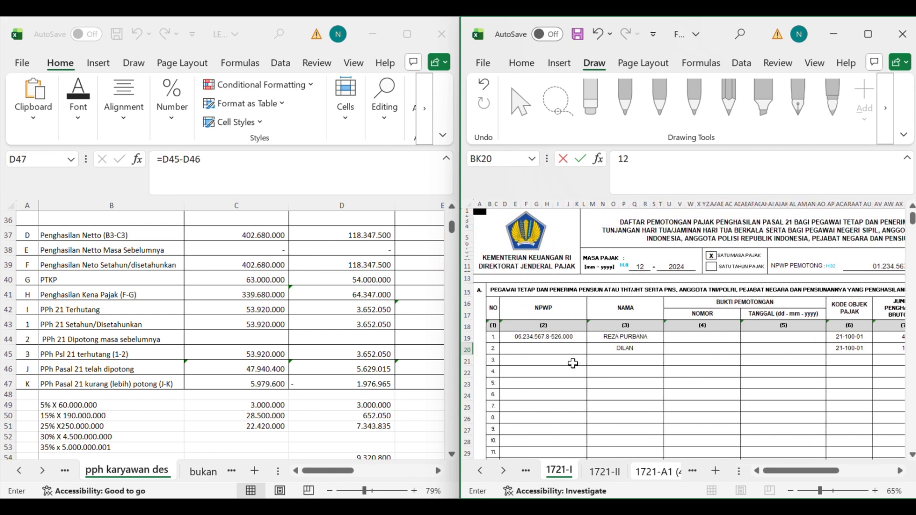
{"action": "left_click", "coordinate": [573, 363]}
Step: Copy the third employee's name from pph karyawan des into row 3's NAMA on 1721-I
{"action": "scroll", "coordinate": [337, 382], "scroll_direction": "up", "scroll_amount": 6}
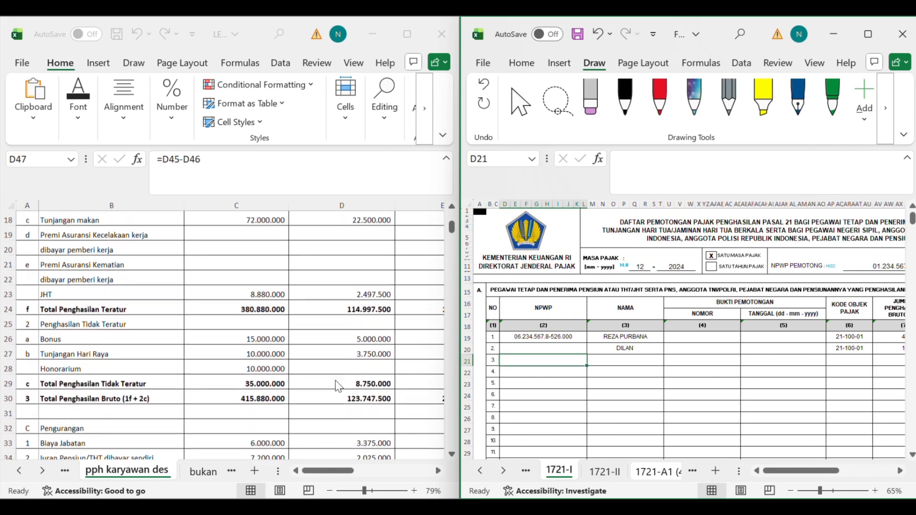
{"action": "scroll", "coordinate": [338, 386], "scroll_direction": "up", "scroll_amount": 6}
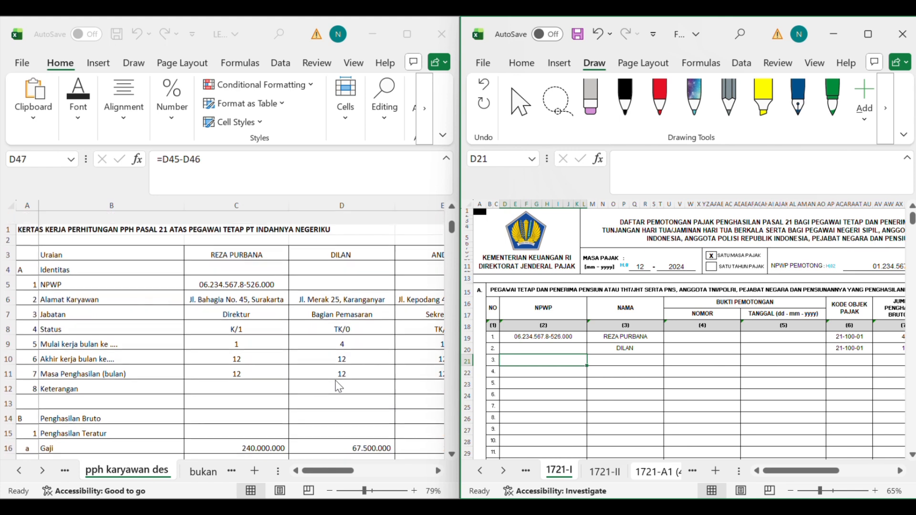
{"action": "scroll", "coordinate": [338, 386], "scroll_direction": "down", "scroll_amount": 1}
{"action": "scroll", "coordinate": [338, 386], "scroll_direction": "right", "scroll_amount": 3}
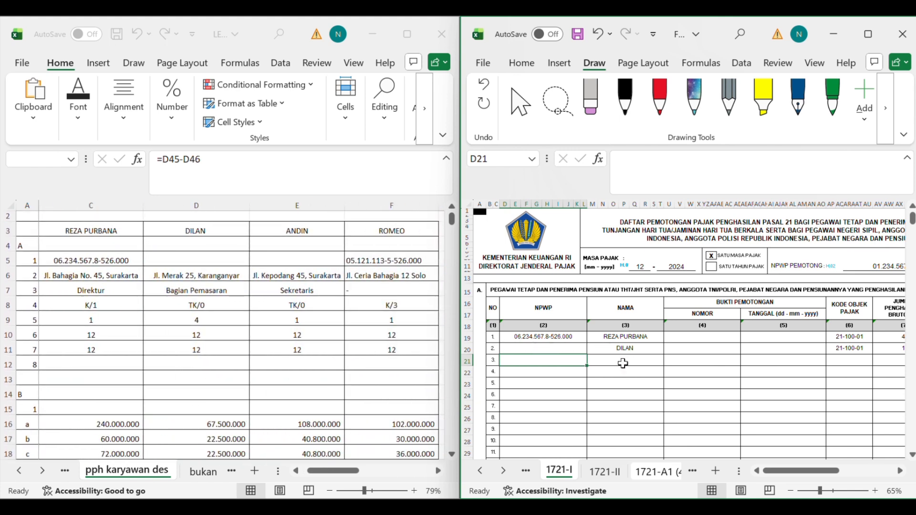
{"action": "left_click", "coordinate": [303, 231]}
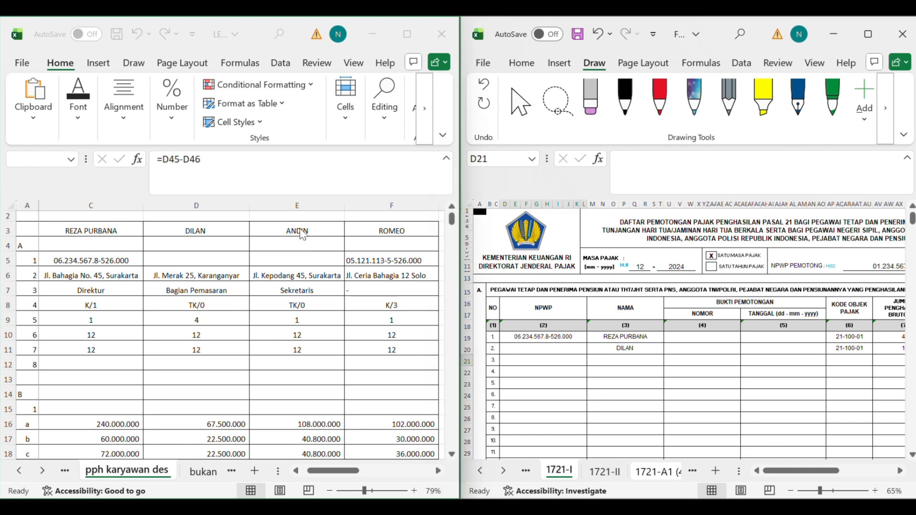
{"action": "left_click", "coordinate": [299, 228]}
{"action": "key", "text": "ctrl+c"}
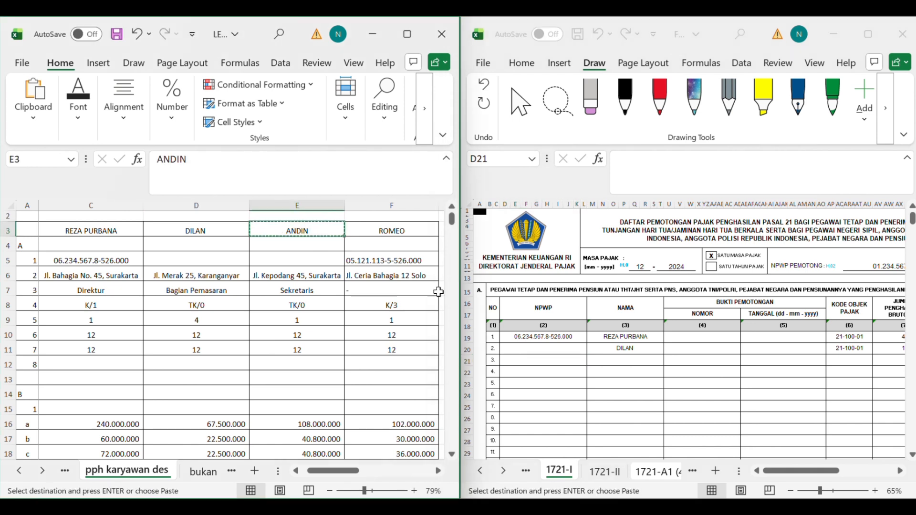
{"action": "left_click", "coordinate": [606, 360]}
{"action": "left_click", "coordinate": [605, 361]}
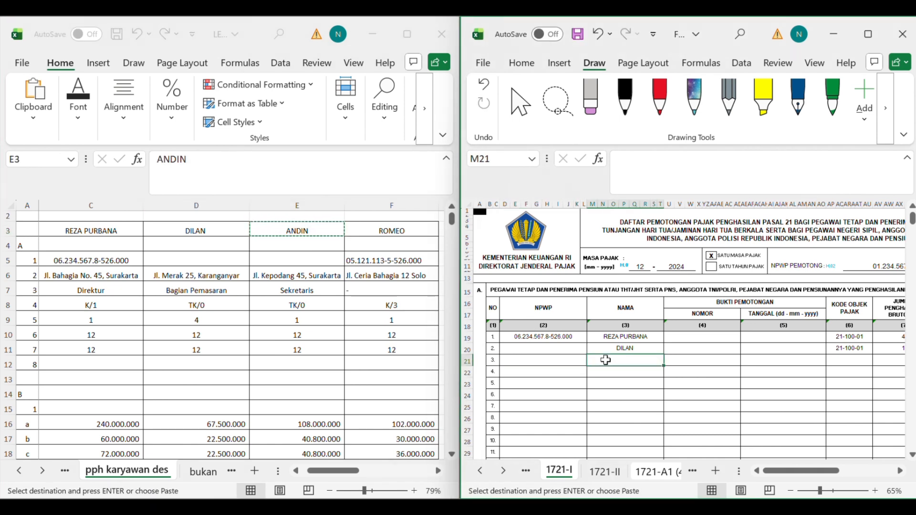
{"action": "key", "text": "ctrl+v"}
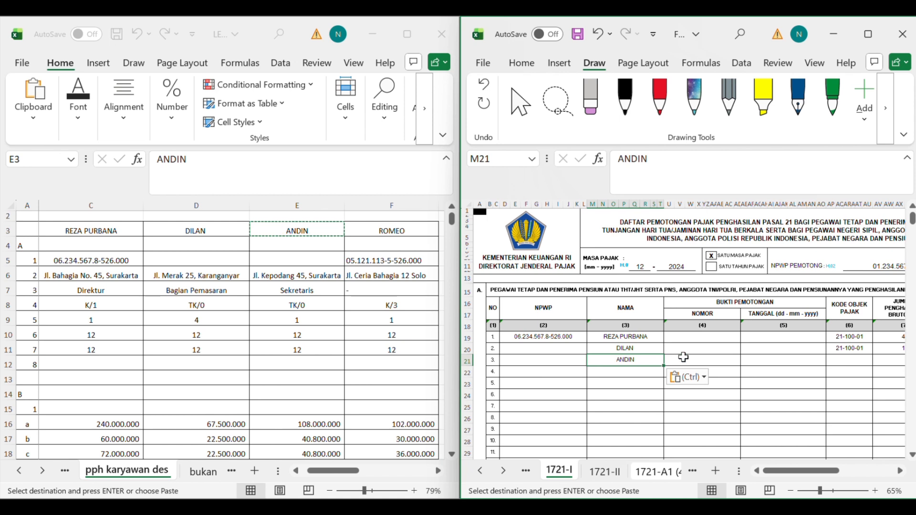
Step: Copy row 2's KODE OBJEK PAJAK, 21-100-01, into row 3 on 1721-I
{"action": "scroll", "coordinate": [683, 357], "scroll_direction": "right", "scroll_amount": 2}
{"action": "scroll", "coordinate": [683, 357], "scroll_direction": "right", "scroll_amount": 2}
{"action": "left_click", "coordinate": [757, 350]}
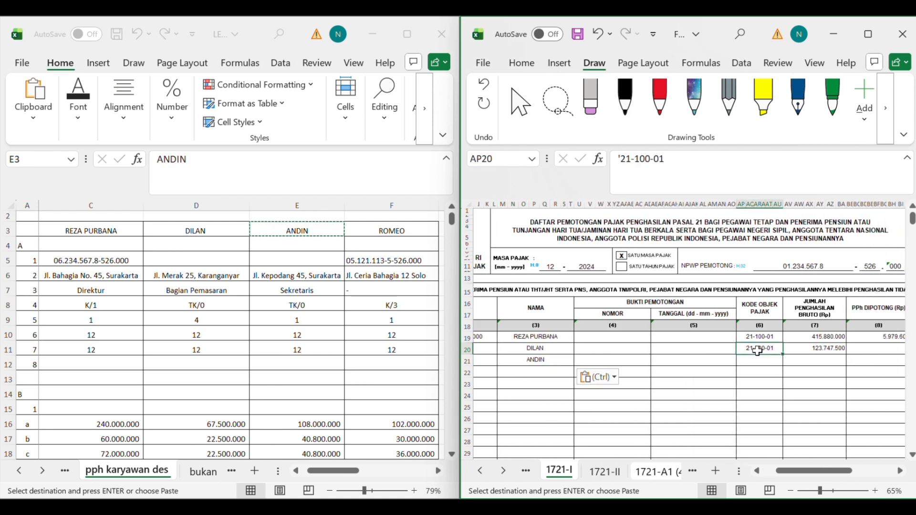
{"action": "key", "text": "ctrl+c"}
{"action": "left_click", "coordinate": [768, 361]}
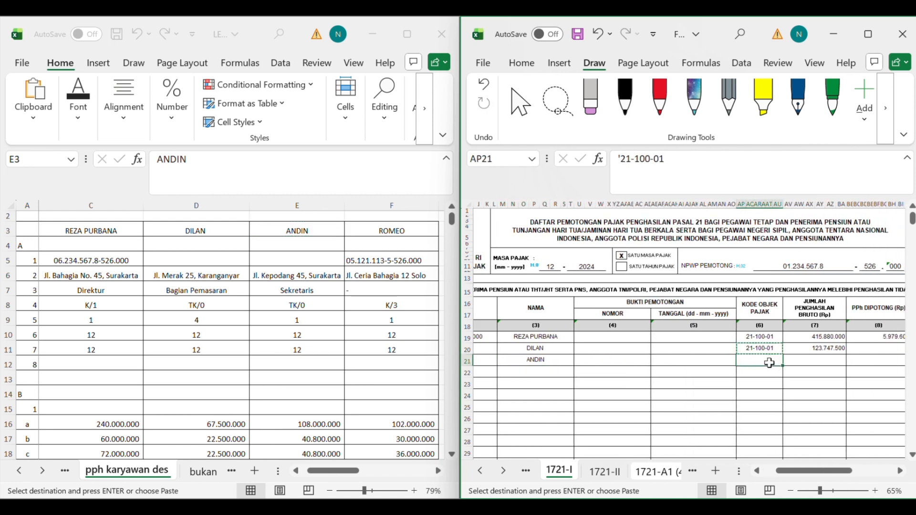
{"action": "key", "text": "ctrl+v"}
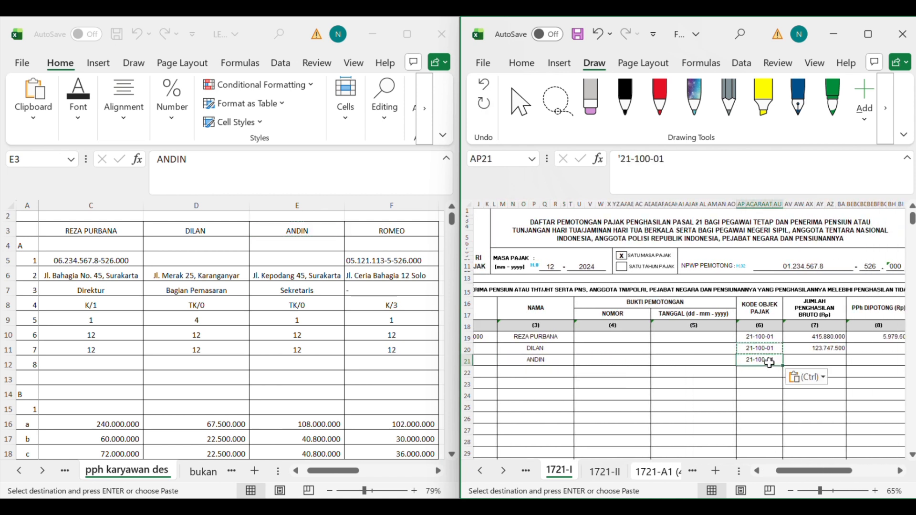
Step: Examine KODE OBJEK PAJAK and JUMLAH PENGHASILAN BRUTO on 1721-A1 (3) and compare the gross income with the third employee's column in pph karyawan des
{"action": "left_click", "coordinate": [808, 362]}
{"action": "scroll", "coordinate": [807, 363], "scroll_direction": "right", "scroll_amount": 2}
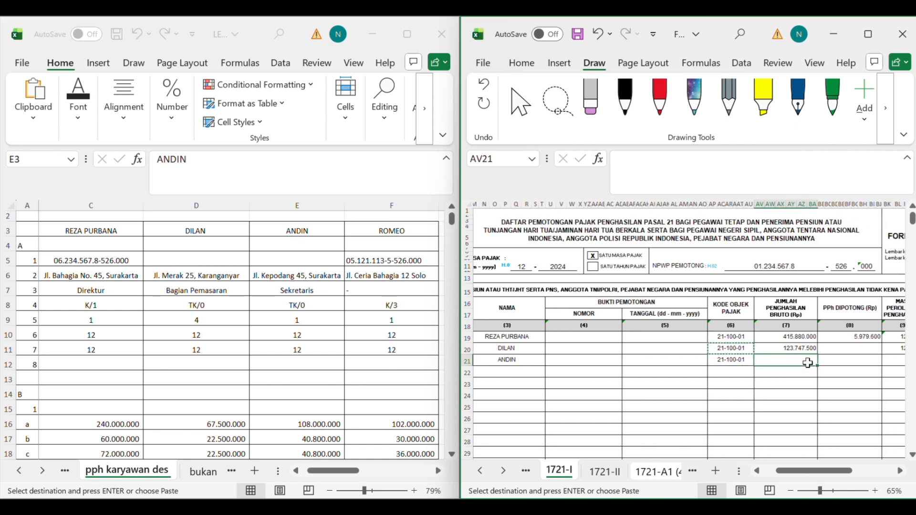
{"action": "left_click", "coordinate": [692, 471]}
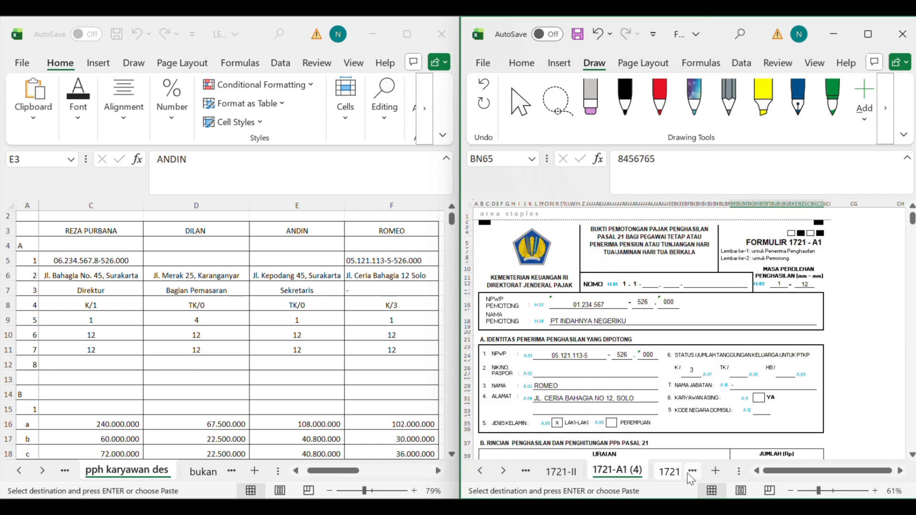
{"action": "left_click", "coordinate": [663, 475]}
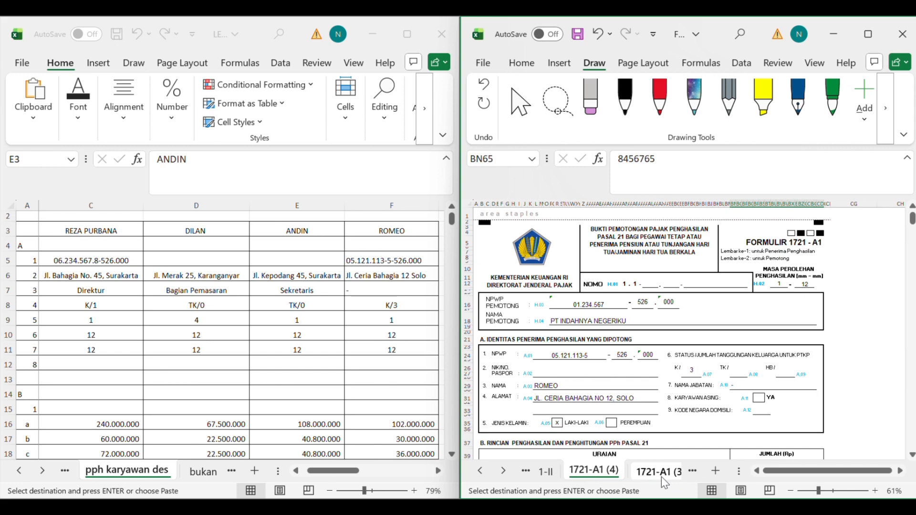
{"action": "scroll", "coordinate": [623, 383], "scroll_direction": "left", "scroll_amount": 3}
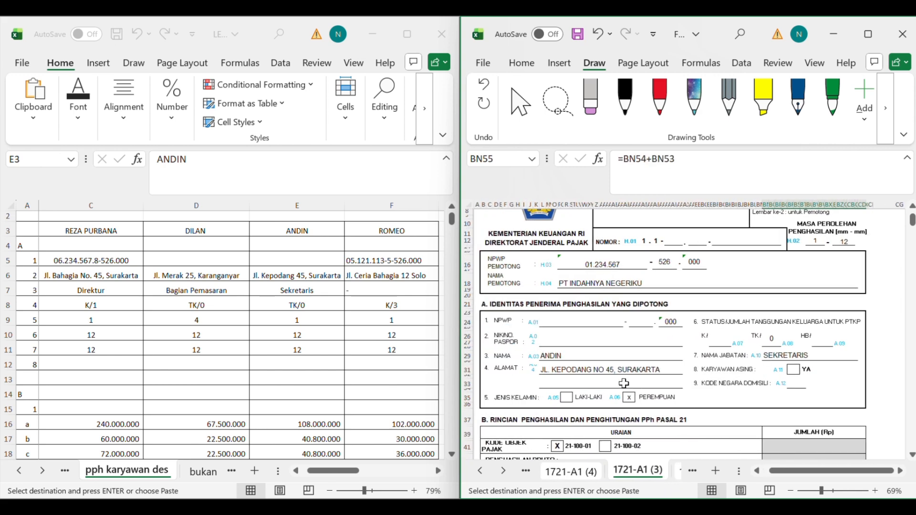
{"action": "scroll", "coordinate": [623, 383], "scroll_direction": "down", "scroll_amount": 9}
{"action": "scroll", "coordinate": [623, 383], "scroll_direction": "down", "scroll_amount": 3}
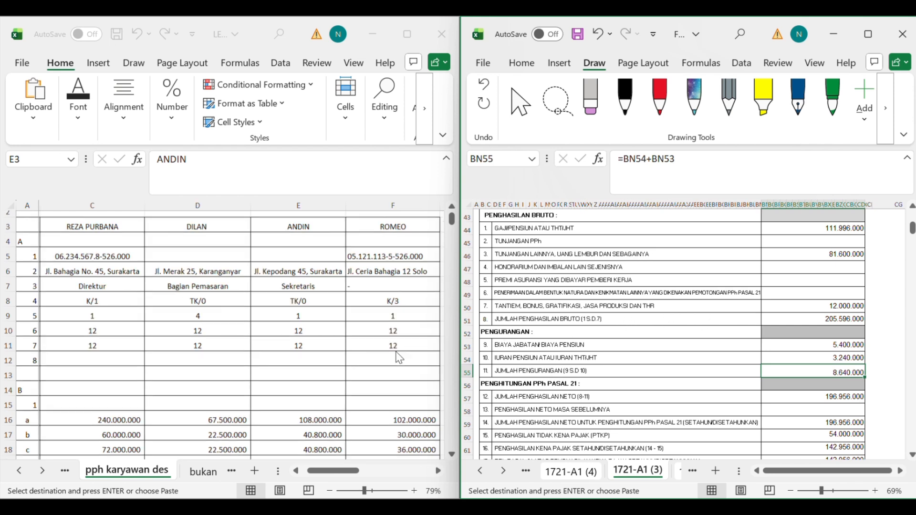
{"action": "scroll", "coordinate": [398, 358], "scroll_direction": "down", "scroll_amount": 6}
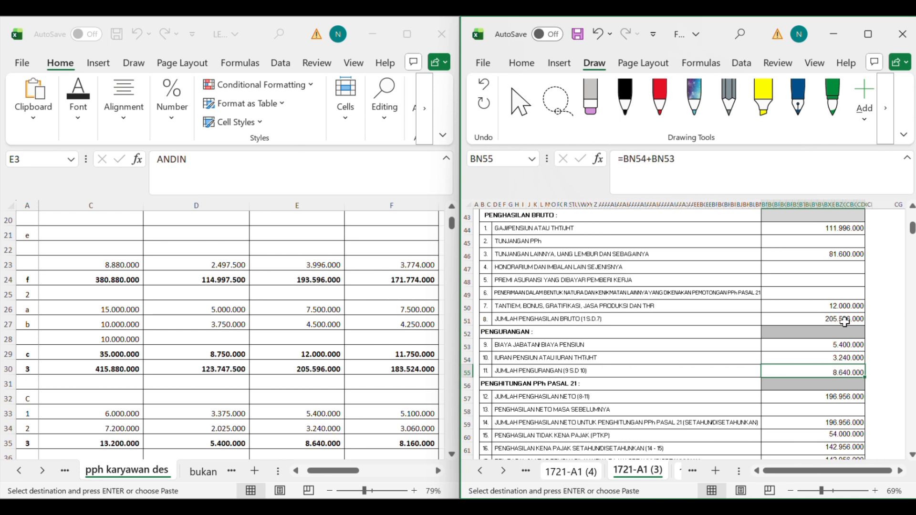
Step: Copy the third employee's Total Penghasilan Bruto, 205.596.000, from pph karyawan des as a value into row 3's JUMLAH PENGHASILAN BRUTO on 1721-I
{"action": "left_click", "coordinate": [302, 370]}
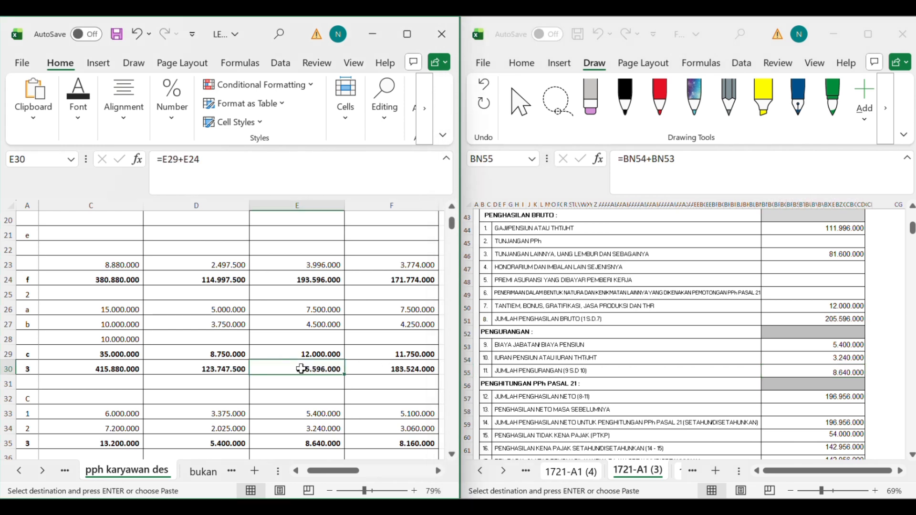
{"action": "key", "text": "ctrl+c"}
{"action": "left_click", "coordinate": [529, 471]}
{"action": "left_click", "coordinate": [528, 472]}
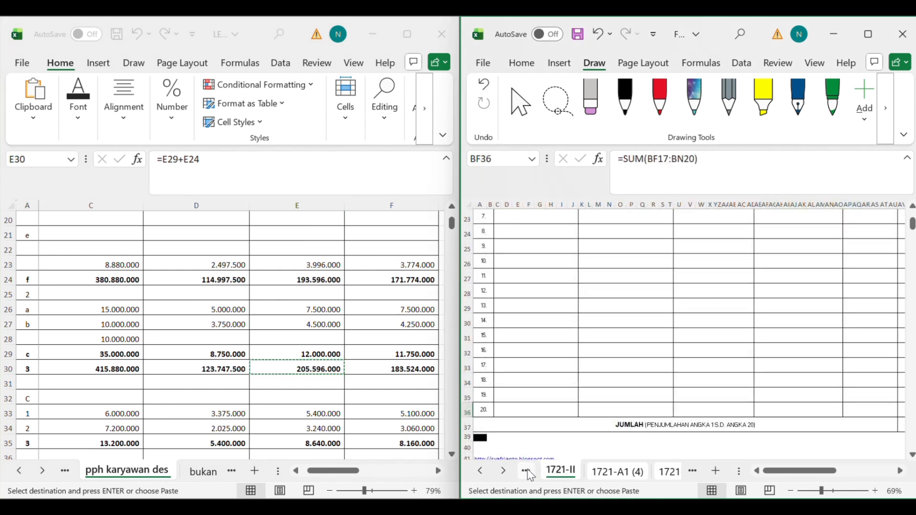
{"action": "left_click", "coordinate": [528, 471]}
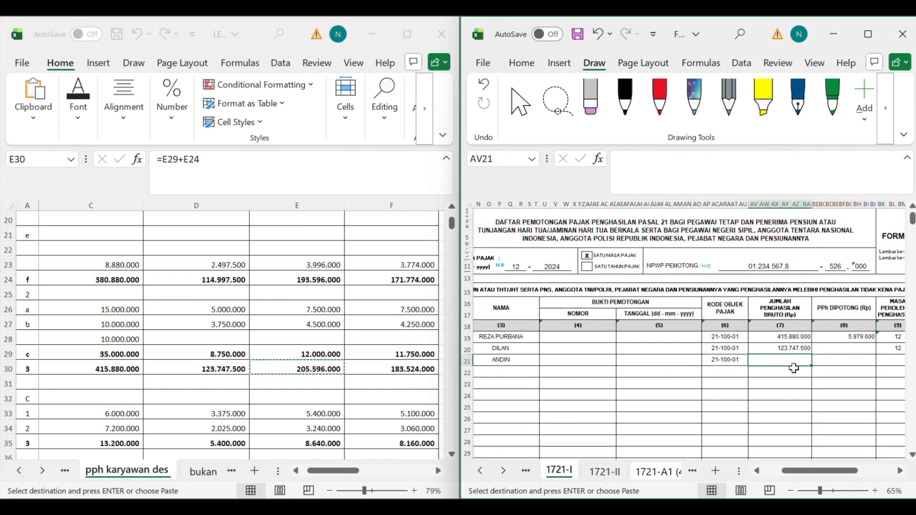
{"action": "key", "text": "ctrl+v"}
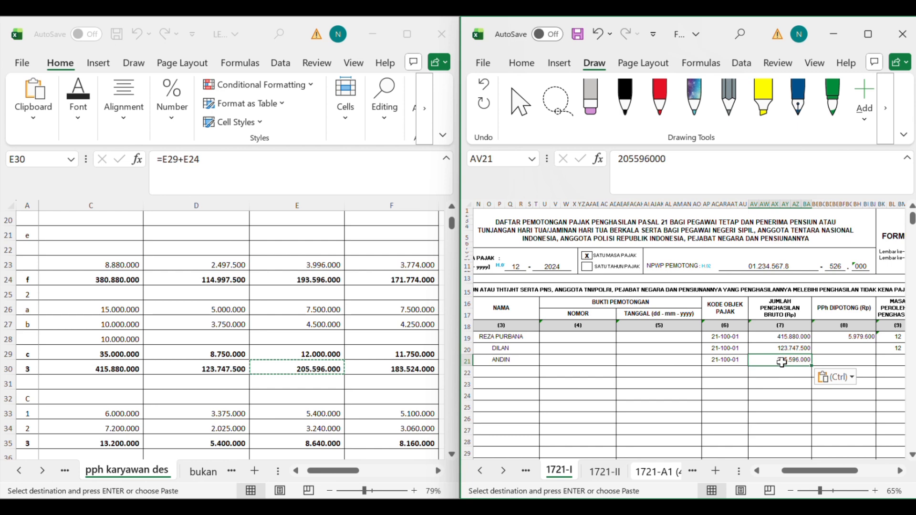
Step: Copy the third employee's PPh Pasal 21 kurang (lebih) potong, 2.293.330, from pph karyawan des as a value into row 3's PPh DIPOTONG on 1721-I
{"action": "left_click", "coordinate": [837, 361]}
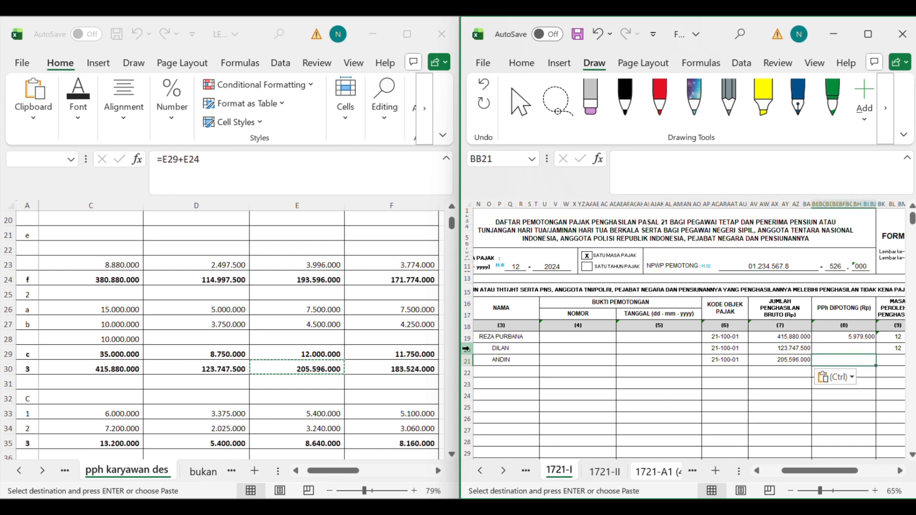
{"action": "scroll", "coordinate": [393, 380], "scroll_direction": "down", "scroll_amount": 2}
{"action": "scroll", "coordinate": [393, 380], "scroll_direction": "down", "scroll_amount": 3}
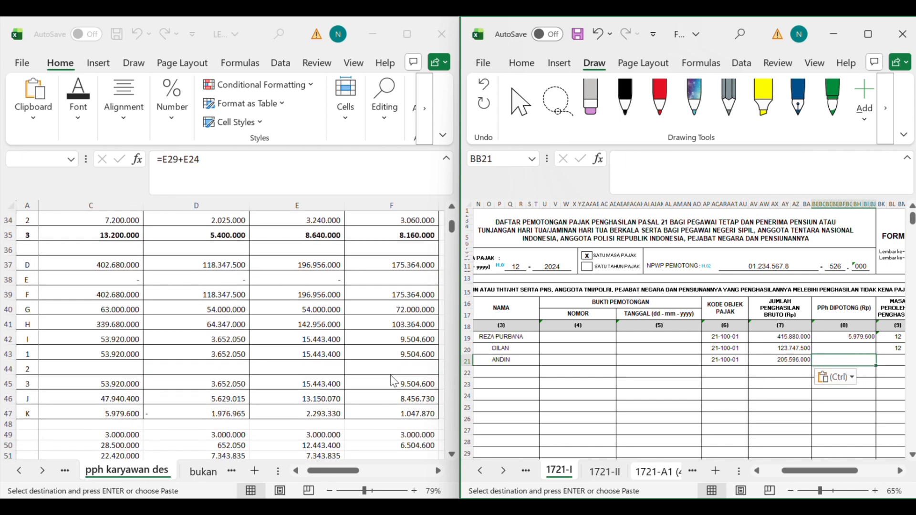
{"action": "left_click", "coordinate": [286, 405]}
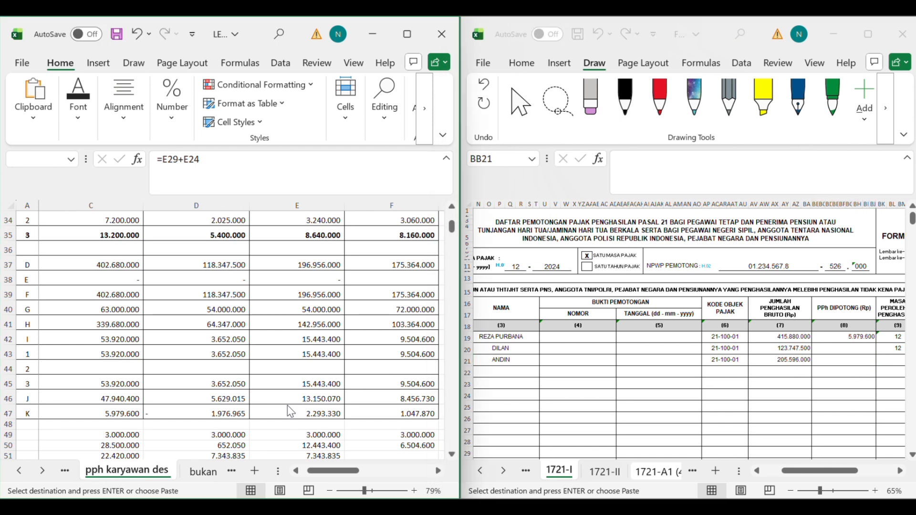
{"action": "left_click", "coordinate": [285, 409]}
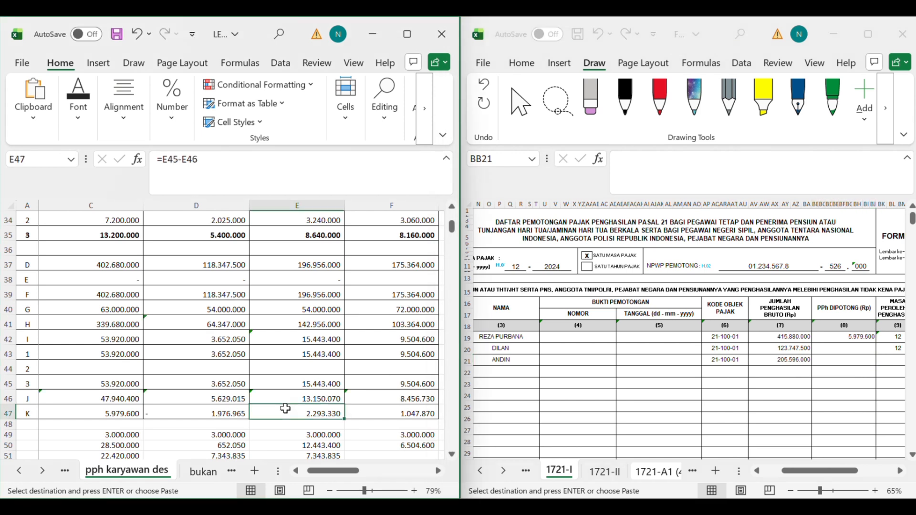
{"action": "key", "text": "ctrl+c"}
{"action": "left_click", "coordinate": [831, 357]}
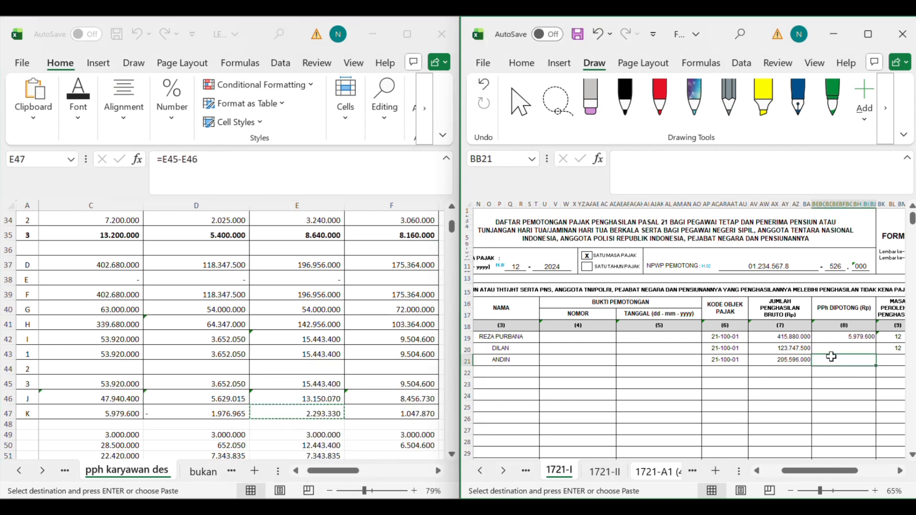
{"action": "key", "text": "ctrl+shift+v"}
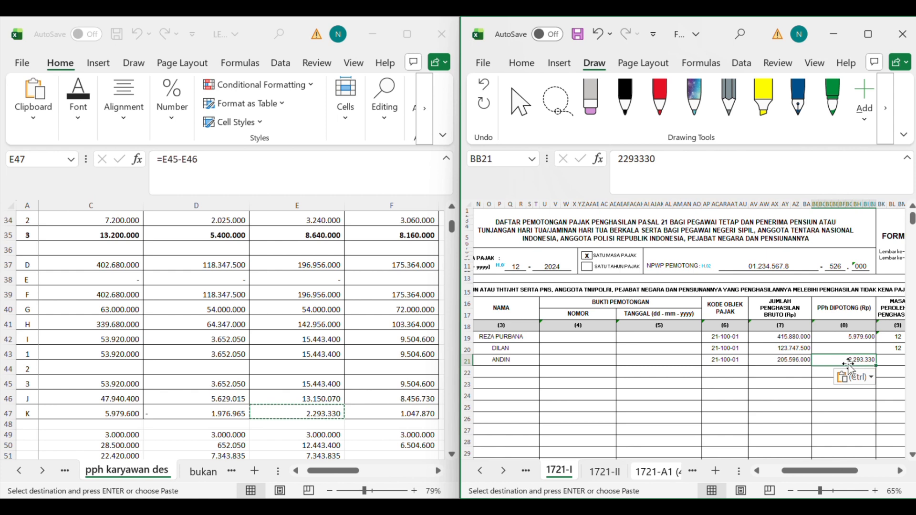
{"action": "scroll", "coordinate": [852, 365], "scroll_direction": "right", "scroll_amount": 5}
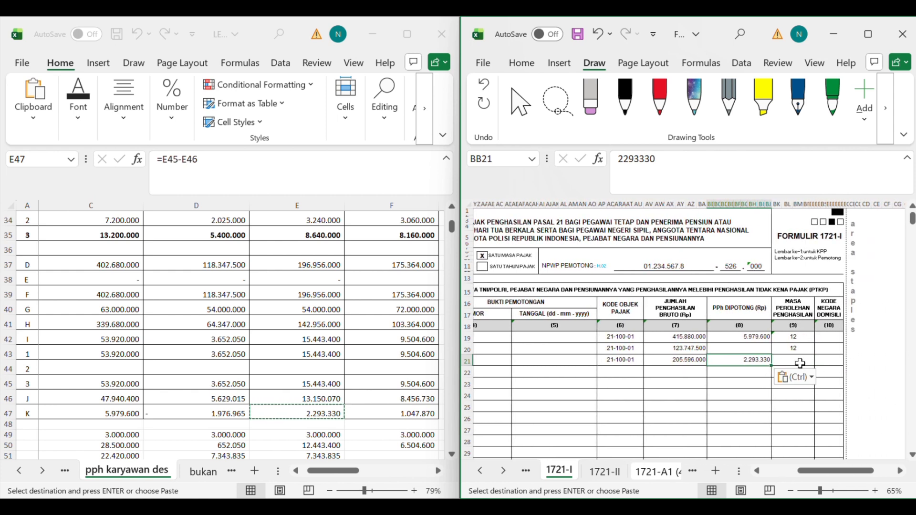
Step: Set row 3's MASA PEROLEHAN PENGHASILAN to 12 on 1721-I
{"action": "left_click", "coordinate": [794, 360]}
{"action": "type", "text": "12"}
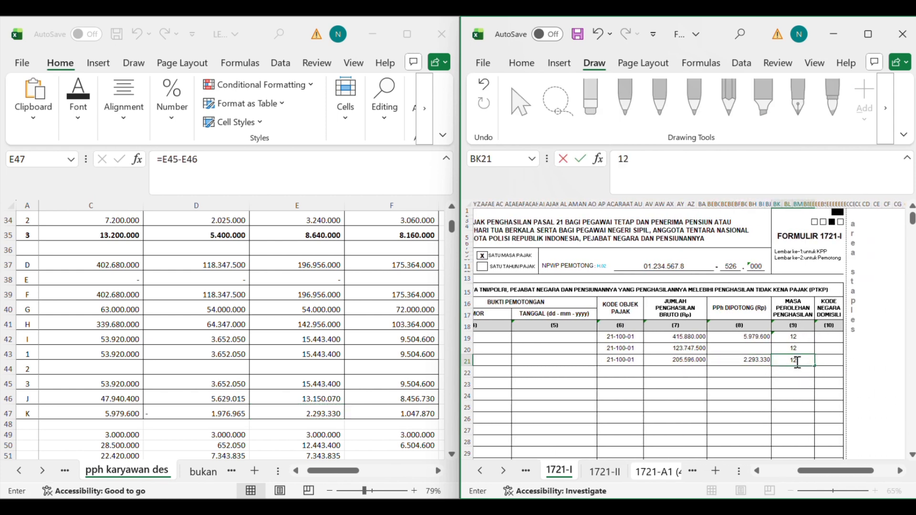
{"action": "scroll", "coordinate": [796, 363], "scroll_direction": "left", "scroll_amount": 10}
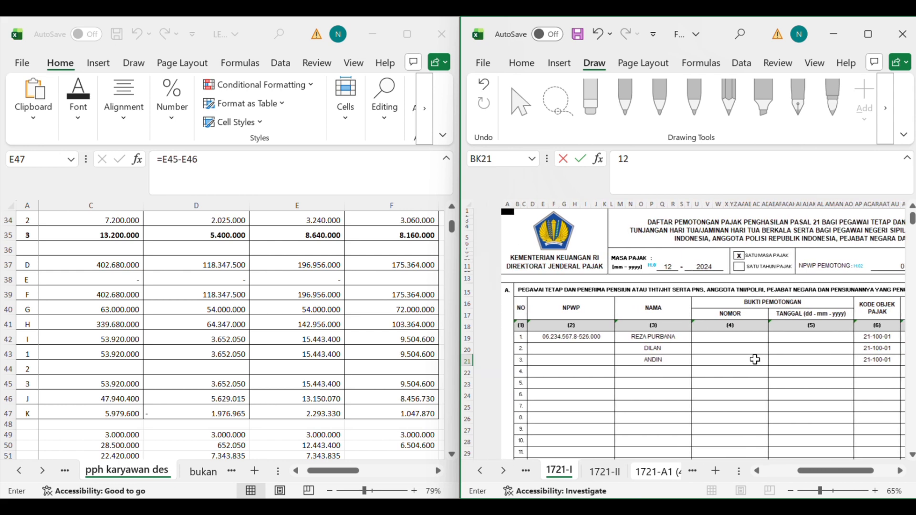
{"action": "left_click", "coordinate": [567, 377]}
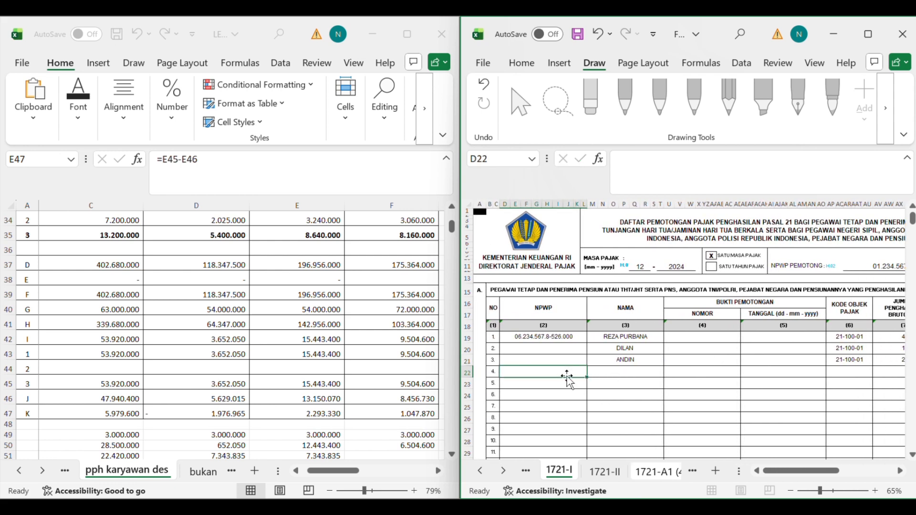
Step: Copy the fourth employee's NPWP from pph karyawan des into row 4's NPWP on 1721-I
{"action": "scroll", "coordinate": [305, 361], "scroll_direction": "right", "scroll_amount": 4}
{"action": "scroll", "coordinate": [305, 361], "scroll_direction": "left", "scroll_amount": 2}
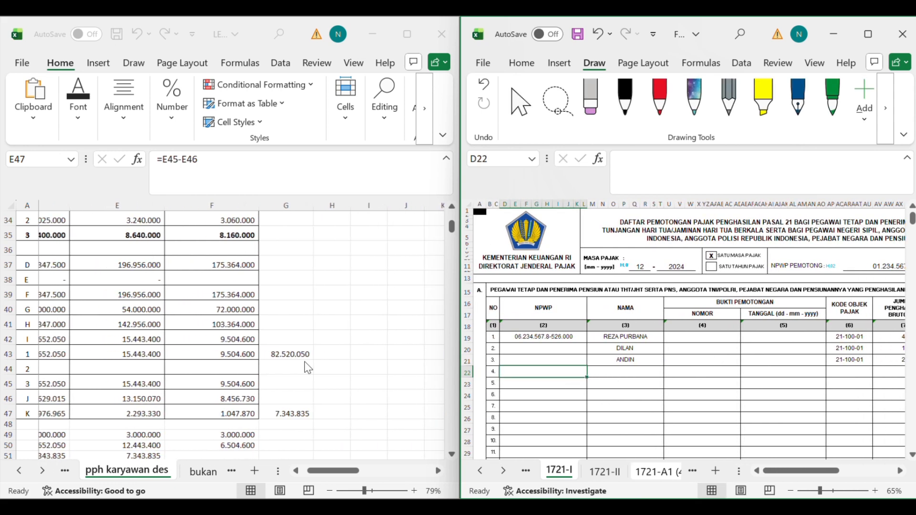
{"action": "scroll", "coordinate": [305, 361], "scroll_direction": "up", "scroll_amount": 11}
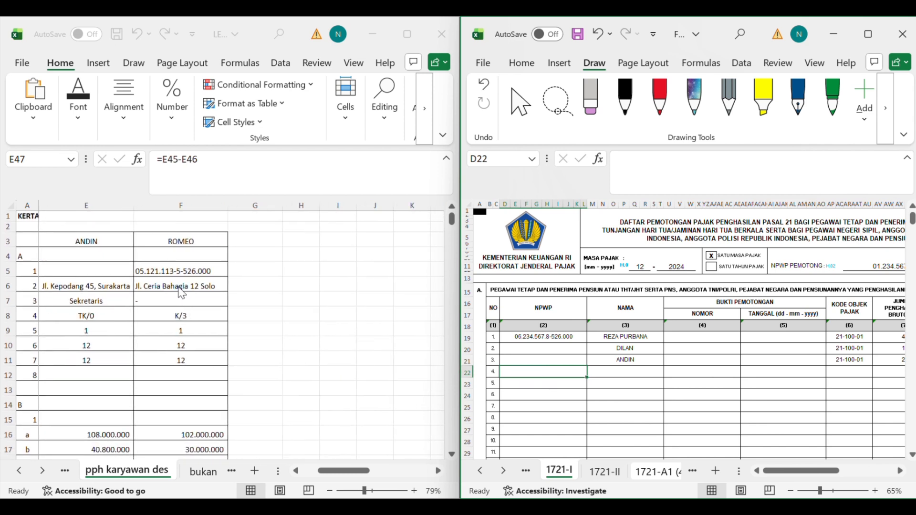
{"action": "left_click", "coordinate": [175, 270]}
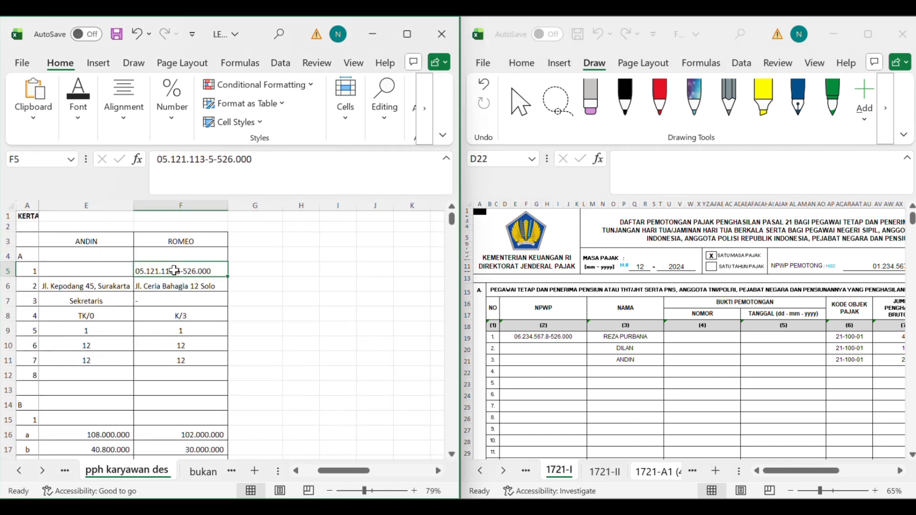
{"action": "key", "text": "ctrl+c"}
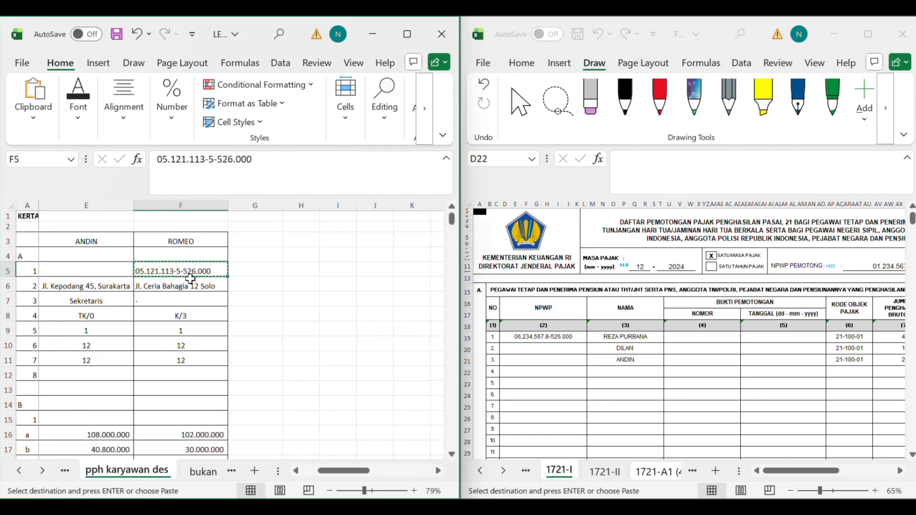
{"action": "left_click", "coordinate": [530, 366]}
{"action": "key", "text": "ctrl+v"}
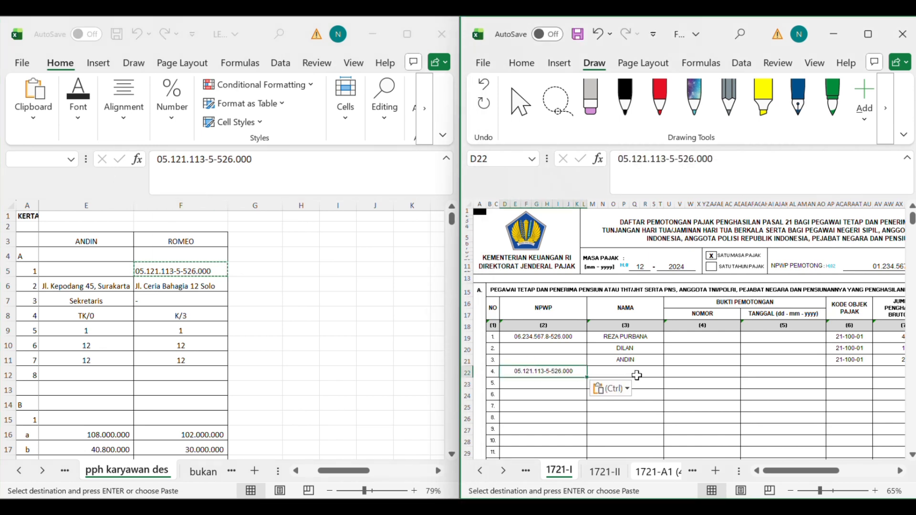
Step: Enter the fourth employee's name in row 4's NAMA on 1721-I
{"action": "left_click", "coordinate": [621, 372]}
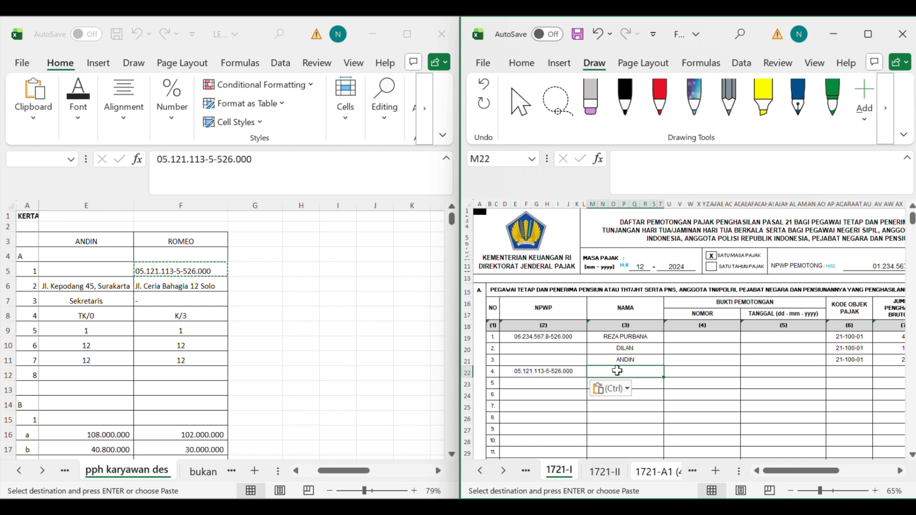
{"action": "type", "text": "REZA "}
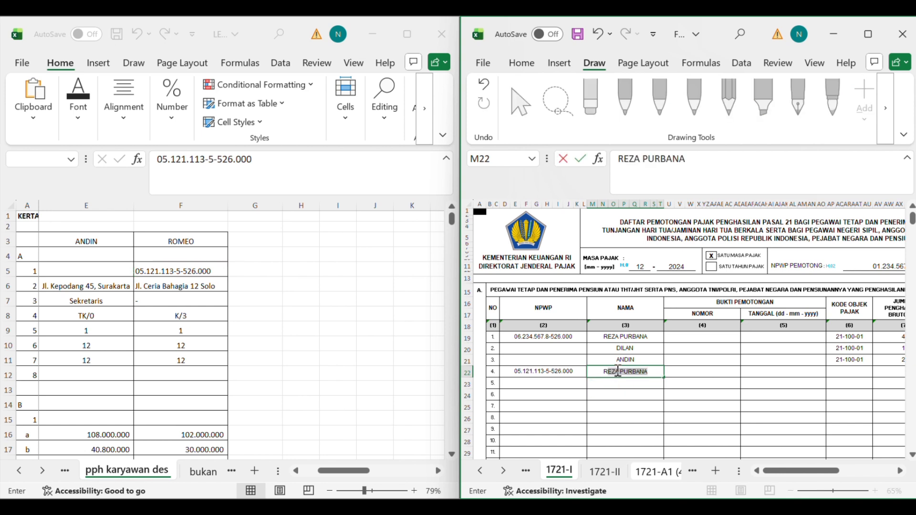
{"action": "type", "text": "OMEO"}
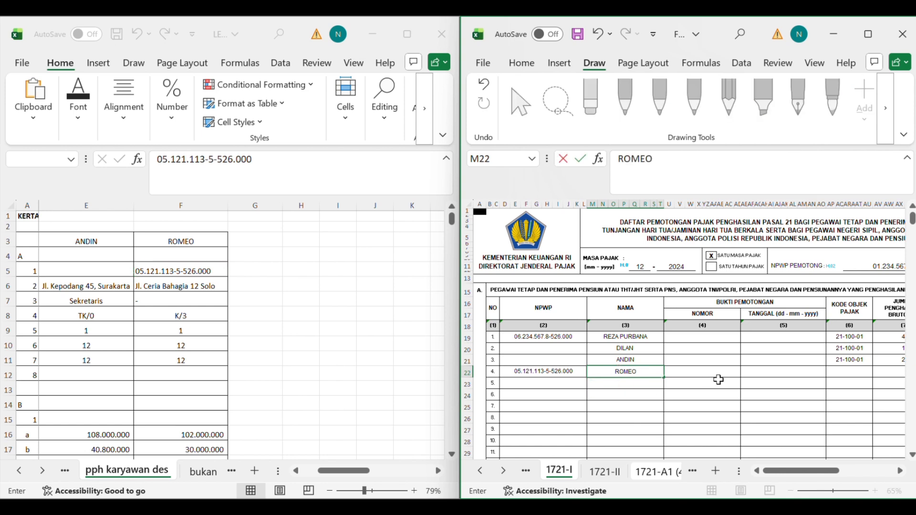
{"action": "key", "text": "Tab"}
Step: Copy row 3's KODE OBJEK PAJAK, 21-100-01, into row 4 on 1721-I
{"action": "scroll", "coordinate": [718, 377], "scroll_direction": "right", "scroll_amount": 2}
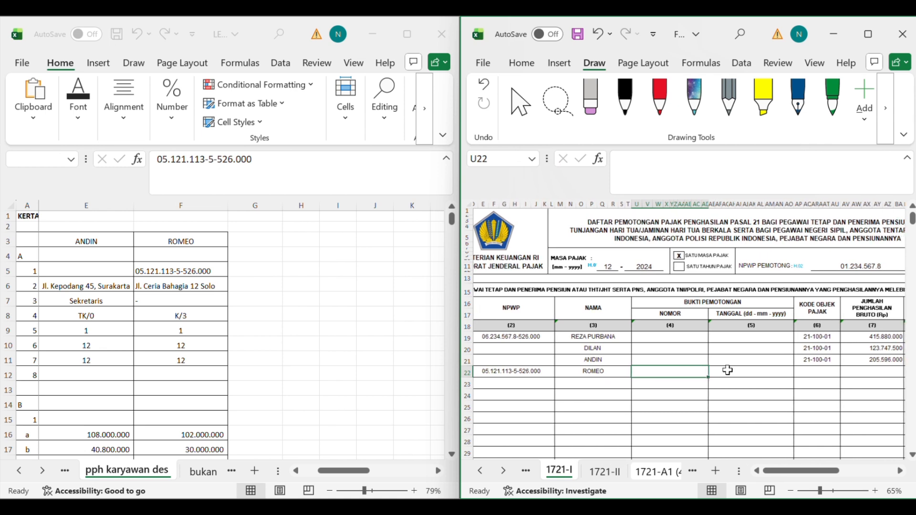
{"action": "left_click", "coordinate": [809, 361]}
{"action": "key", "text": "ctrl+c"}
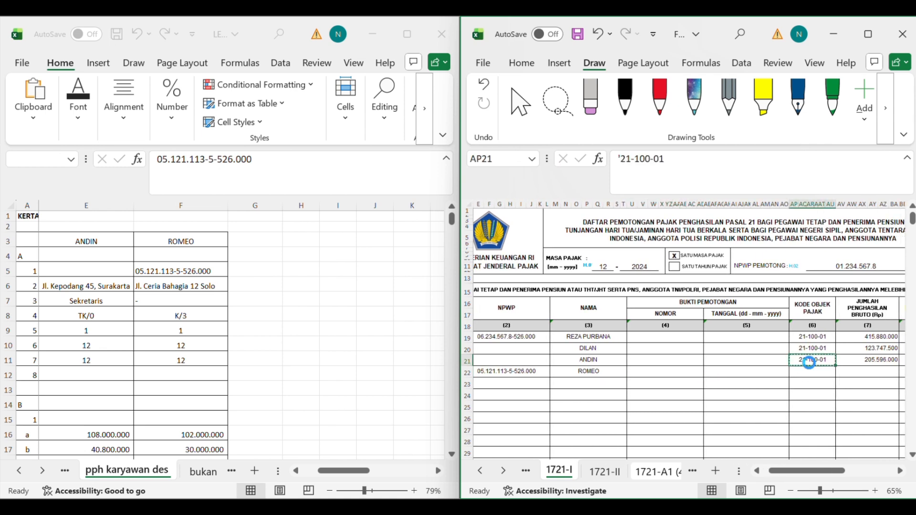
{"action": "left_click", "coordinate": [814, 370]}
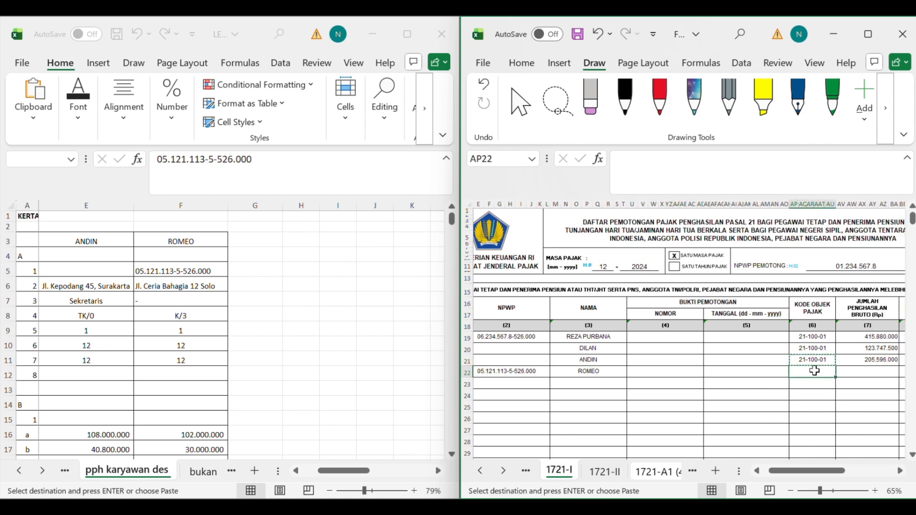
{"action": "key", "text": "ctrl+v"}
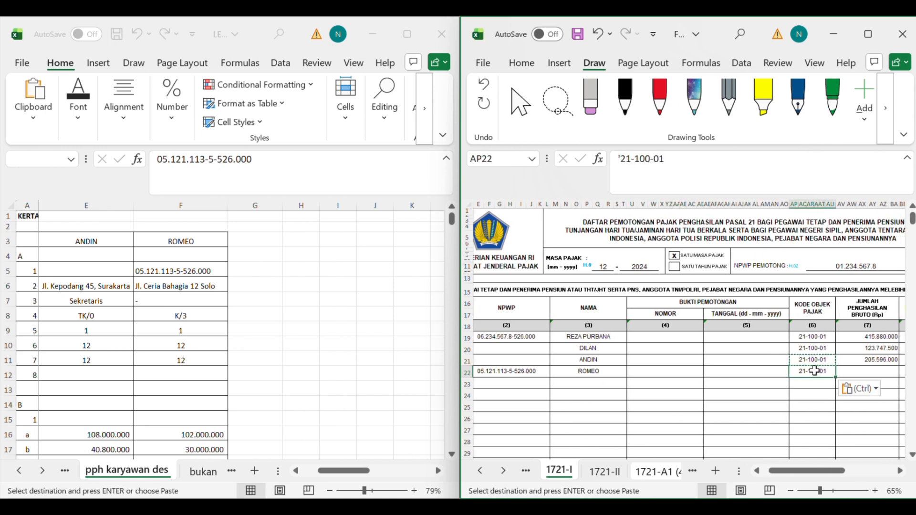
Step: Check gross income on 1721-A1 (4) and copy the fourth employee's 183.524.000 from pph karyawan des as a value into row 4's JUMLAH PENGHASILAN BRUTO on 1721-I
{"action": "left_click", "coordinate": [858, 372]}
{"action": "scroll", "coordinate": [858, 373], "scroll_direction": "right", "scroll_amount": 3}
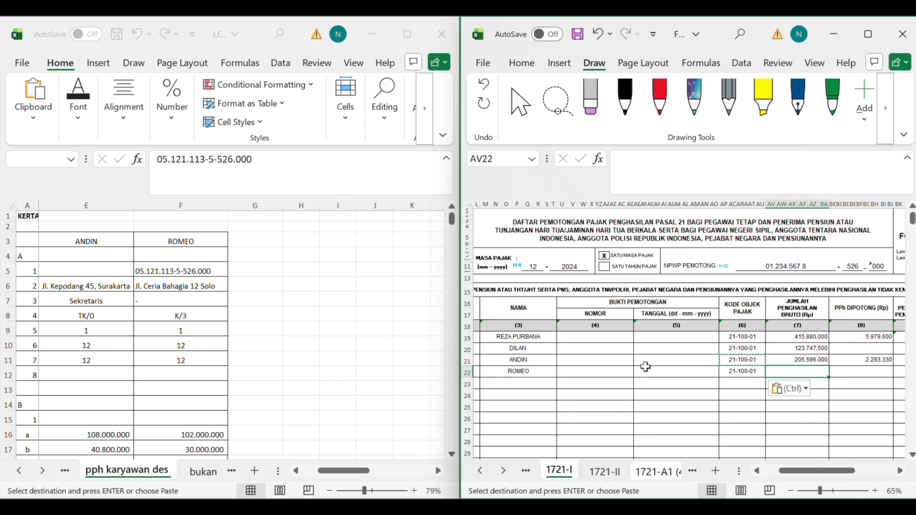
{"action": "left_click", "coordinate": [663, 478]}
{"action": "scroll", "coordinate": [671, 422], "scroll_direction": "down", "scroll_amount": 14}
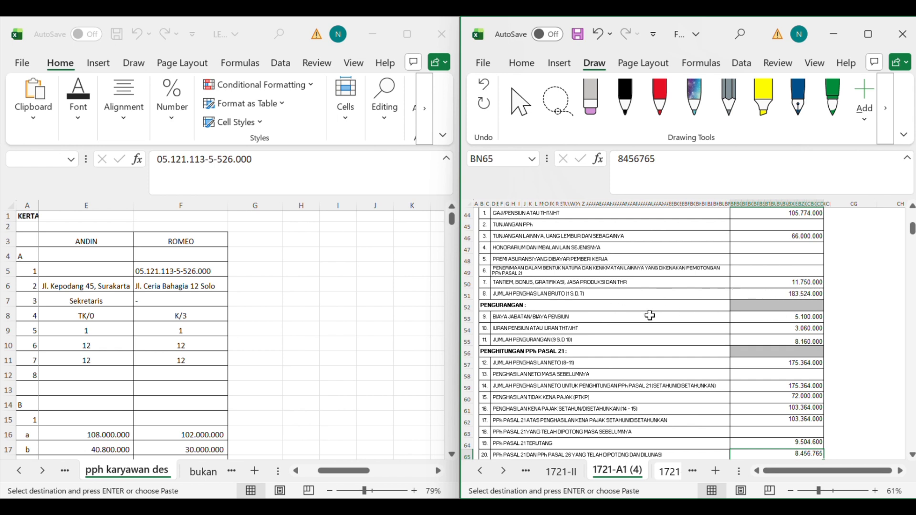
{"action": "scroll", "coordinate": [248, 337], "scroll_direction": "down", "scroll_amount": 5}
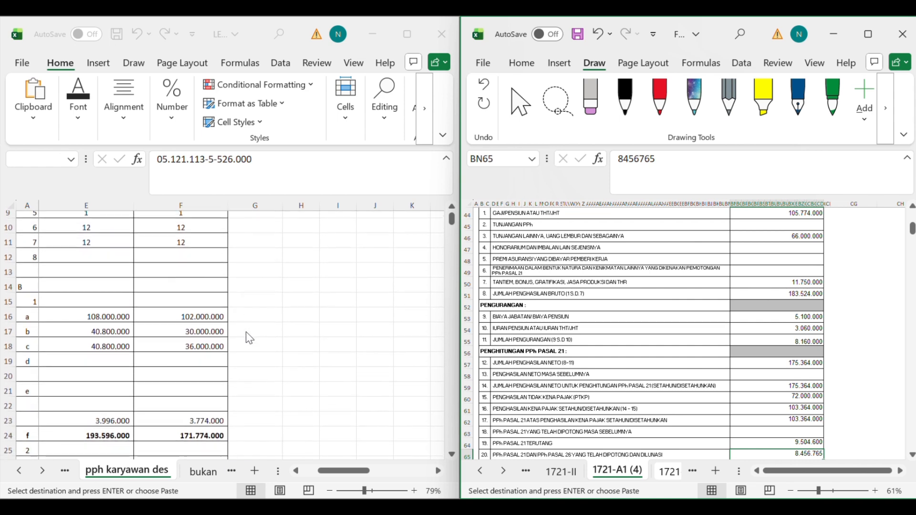
{"action": "scroll", "coordinate": [245, 331], "scroll_direction": "down", "scroll_amount": 1}
{"action": "left_click", "coordinate": [190, 413]}
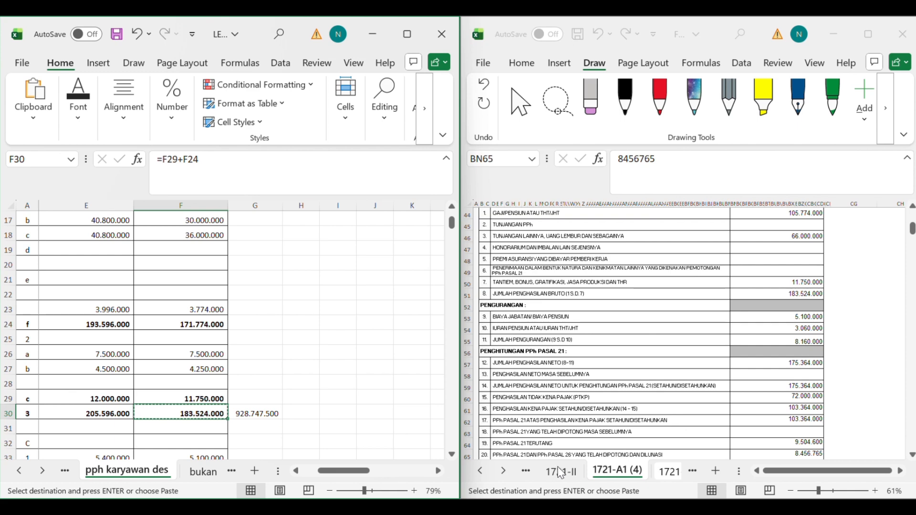
{"action": "left_click", "coordinate": [531, 470]}
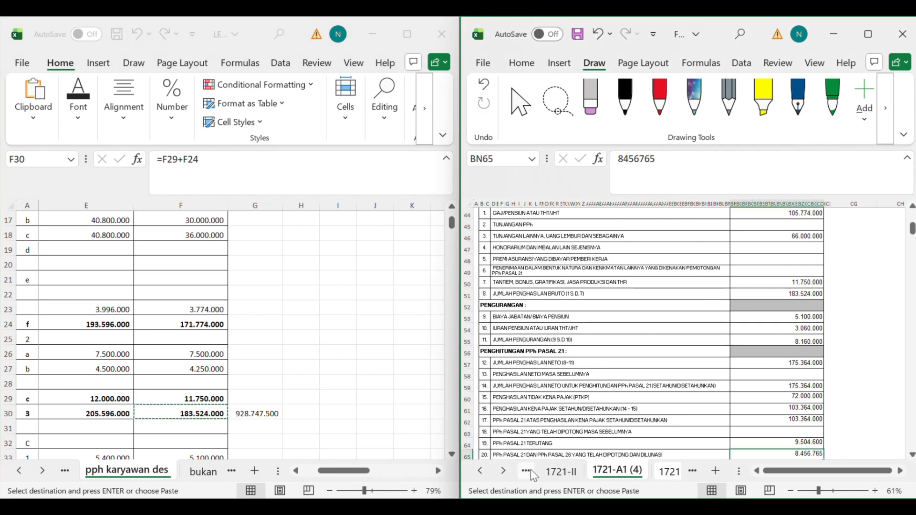
{"action": "left_click", "coordinate": [558, 473]}
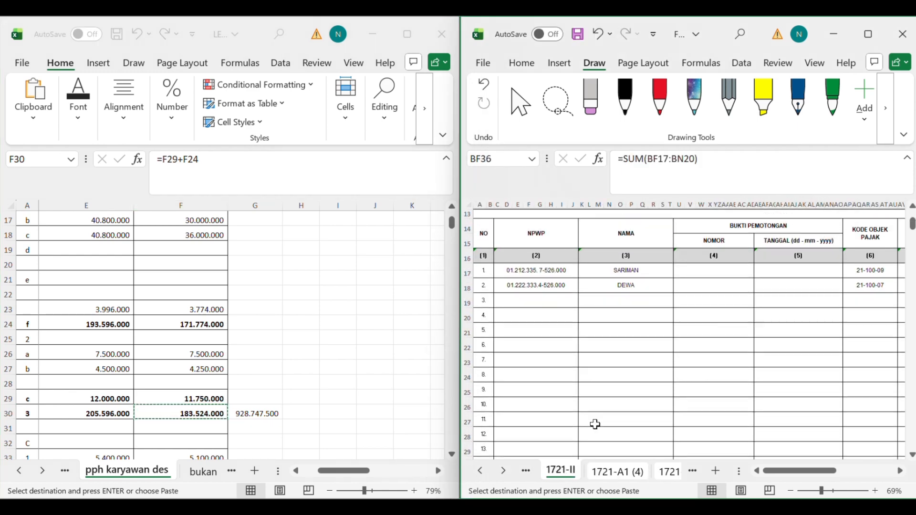
{"action": "left_click", "coordinate": [525, 477]}
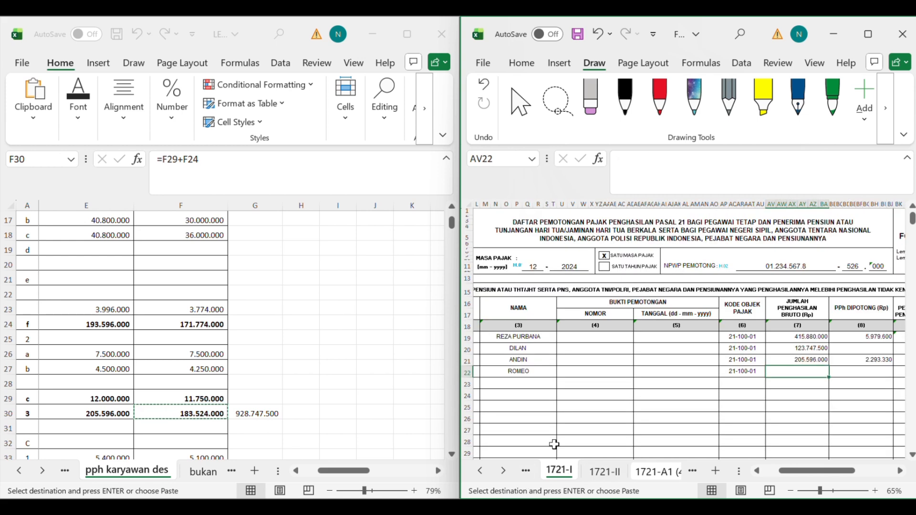
{"action": "key", "text": "ctrl+shift+v"}
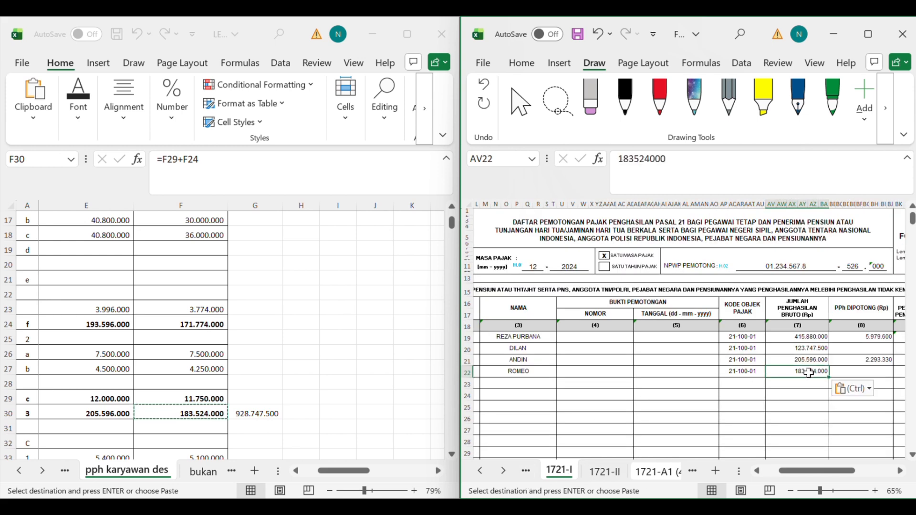
Step: Copy the fourth employee's PPh Pasal 21 kurang (lebih) potong, 1.047.870, from pph karyawan des as a value into row 4's PPh DIPOTONG on 1721-I
{"action": "left_click", "coordinate": [843, 371]}
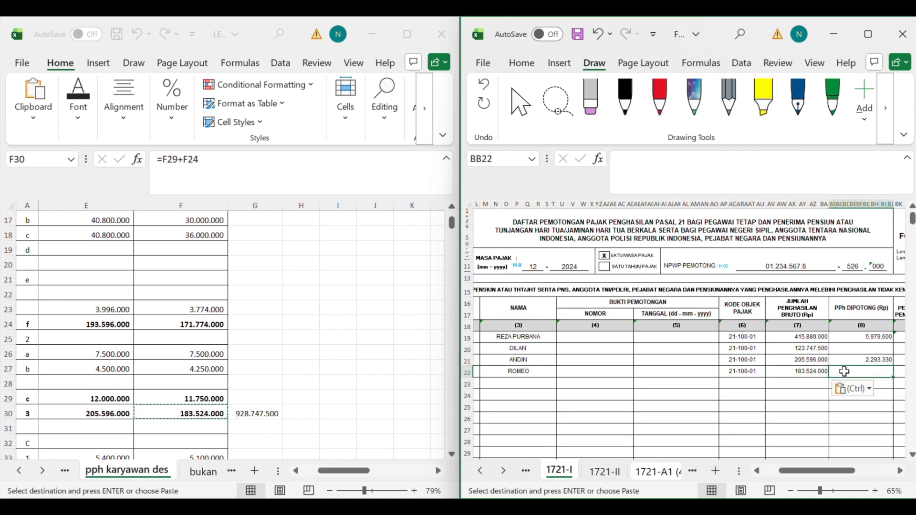
{"action": "scroll", "coordinate": [206, 355], "scroll_direction": "down", "scroll_amount": 7}
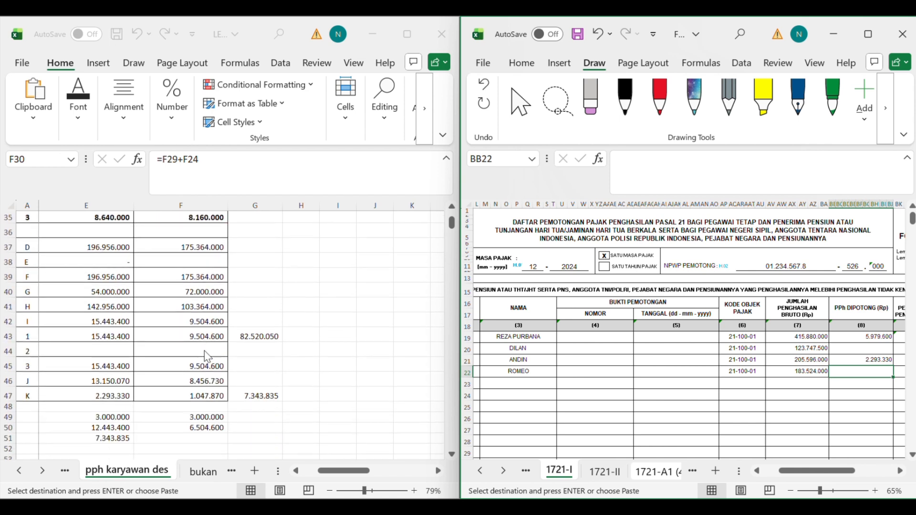
{"action": "left_click", "coordinate": [186, 372]}
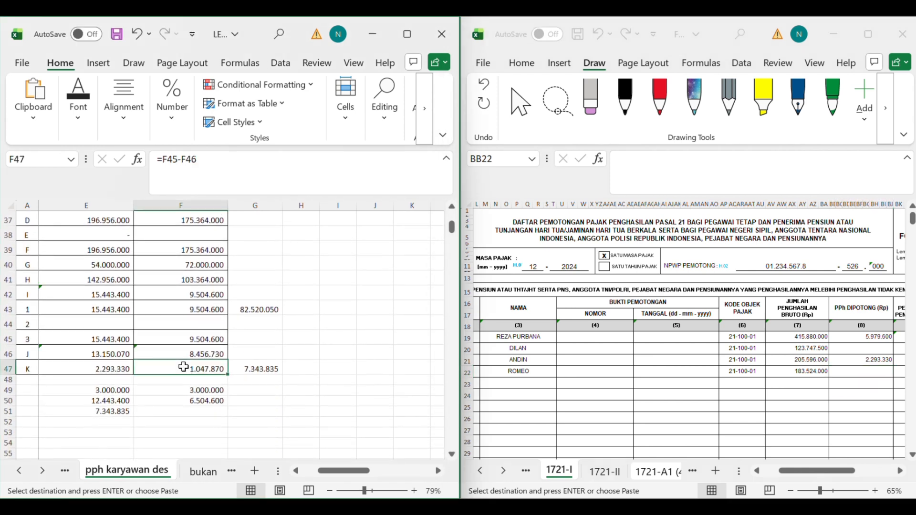
{"action": "key", "text": "ctrl+c"}
{"action": "left_click", "coordinate": [849, 371]}
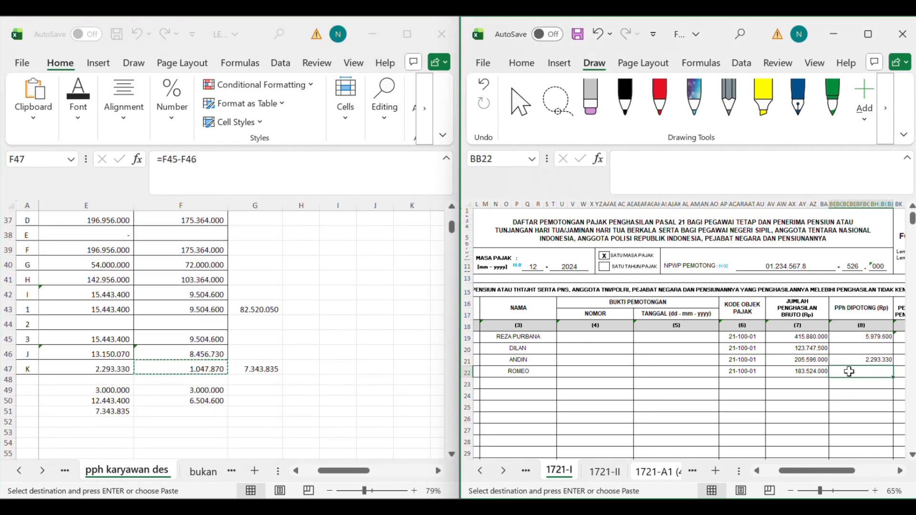
{"action": "key", "text": "ctrl+v"}
Step: Set row 4's MASA PEROLEHAN PENGHASILAN to 12 on 1721-I
{"action": "scroll", "coordinate": [849, 371], "scroll_direction": "right", "scroll_amount": 2}
{"action": "scroll", "coordinate": [849, 371], "scroll_direction": "right", "scroll_amount": 1}
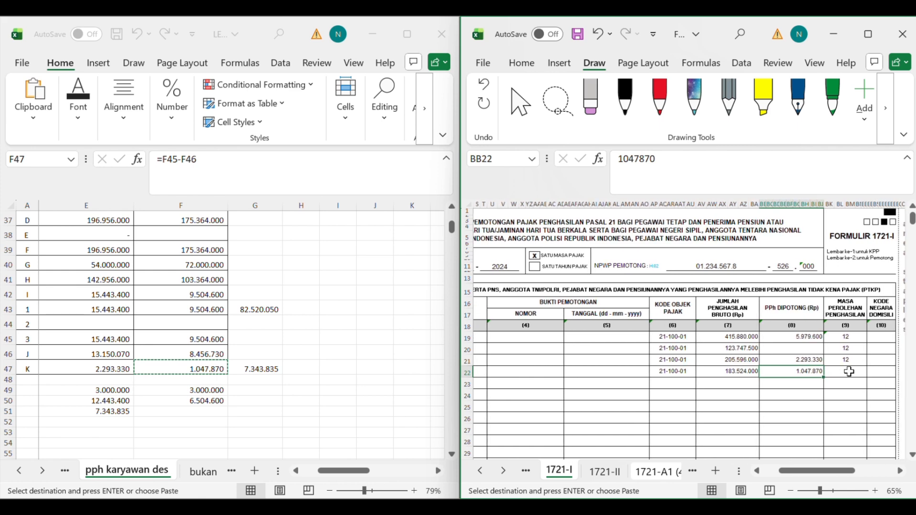
{"action": "left_click", "coordinate": [848, 372]}
{"action": "type", "text": "12"}
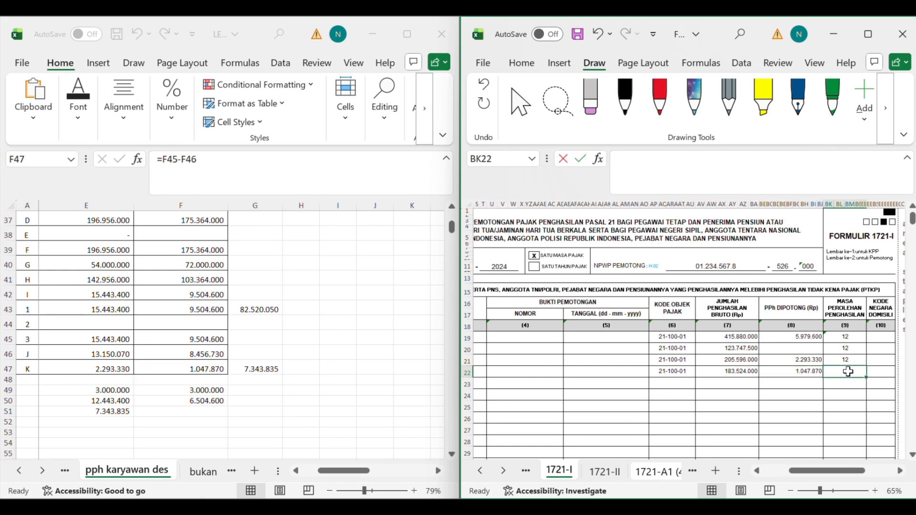
Step: Examine the JUMLAH A and JUMLAH A + B totals for gross income and PPh DIPOTONG on 1721-I
{"action": "scroll", "coordinate": [817, 368], "scroll_direction": "left", "scroll_amount": 5}
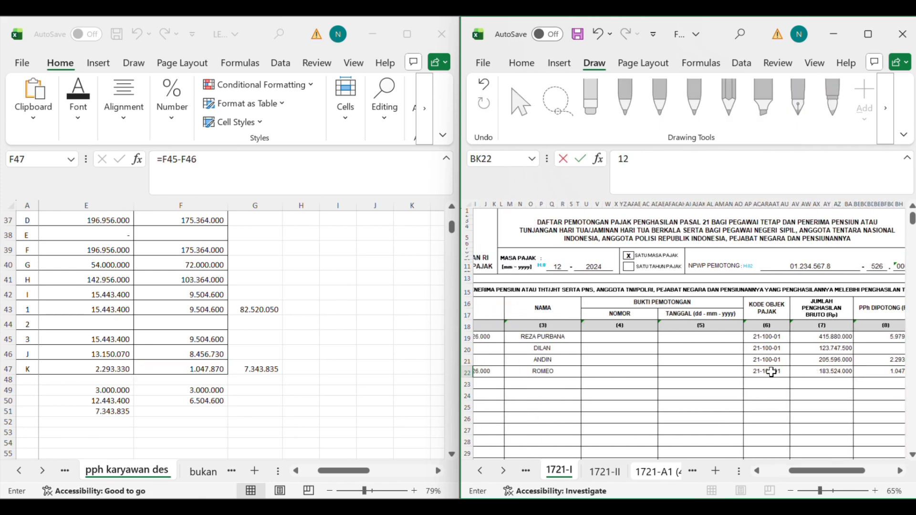
{"action": "scroll", "coordinate": [771, 371], "scroll_direction": "down", "scroll_amount": 6}
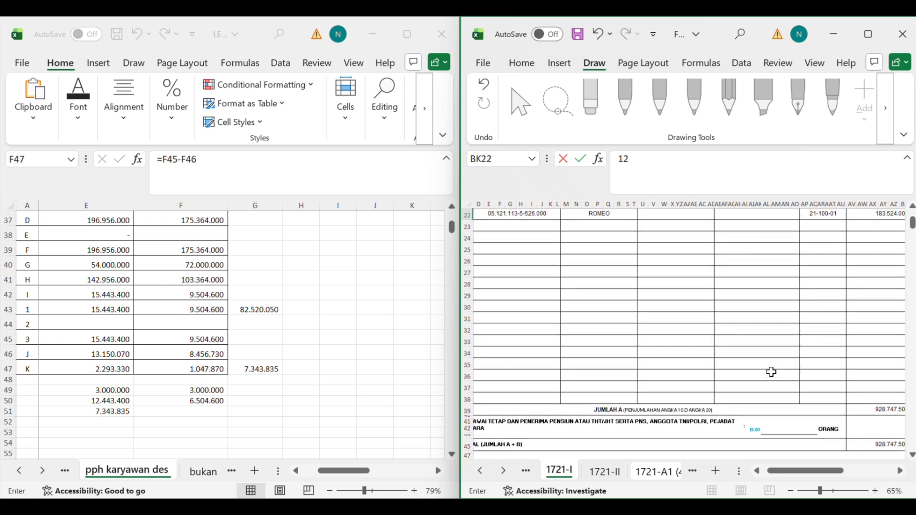
{"action": "scroll", "coordinate": [771, 372], "scroll_direction": "right", "scroll_amount": 3}
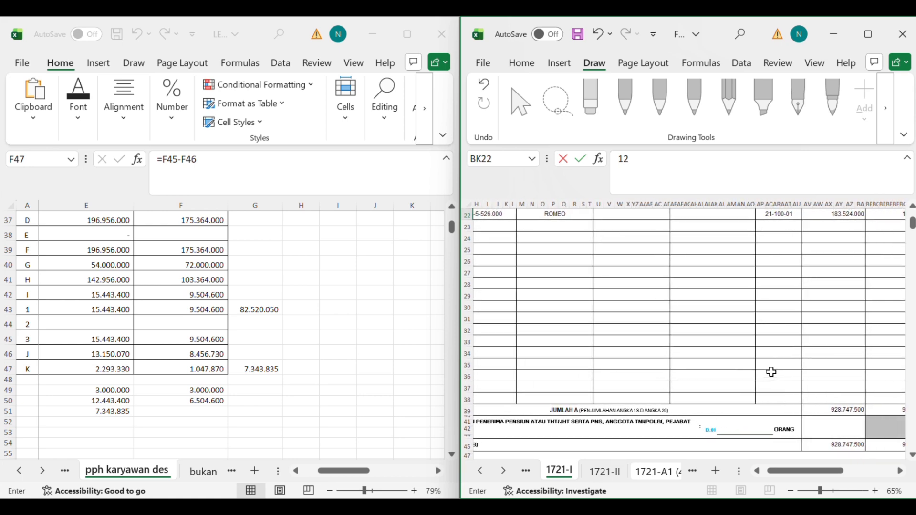
{"action": "left_click", "coordinate": [819, 409]}
{"action": "scroll", "coordinate": [819, 409], "scroll_direction": "up", "scroll_amount": 4, "text": "ctrl"}
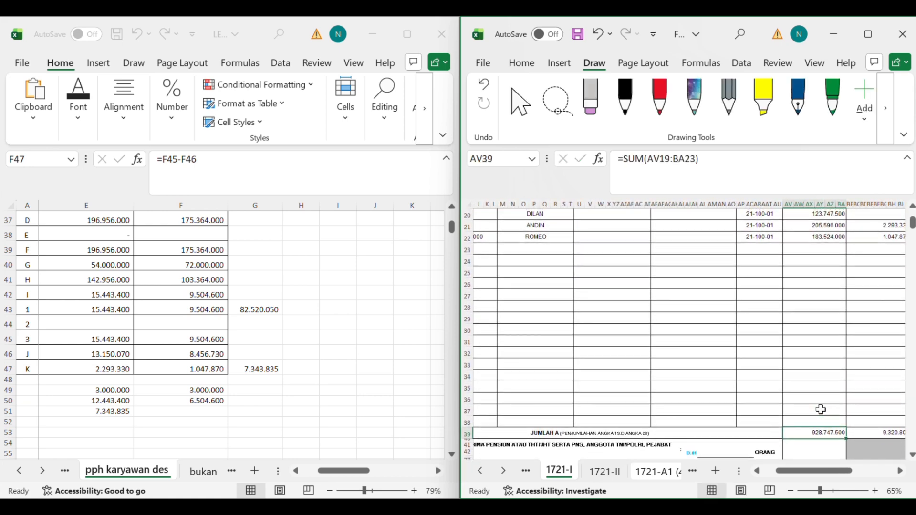
{"action": "scroll", "coordinate": [820, 409], "scroll_direction": "down", "scroll_amount": 2}
{"action": "scroll", "coordinate": [821, 409], "scroll_direction": "right", "scroll_amount": 1}
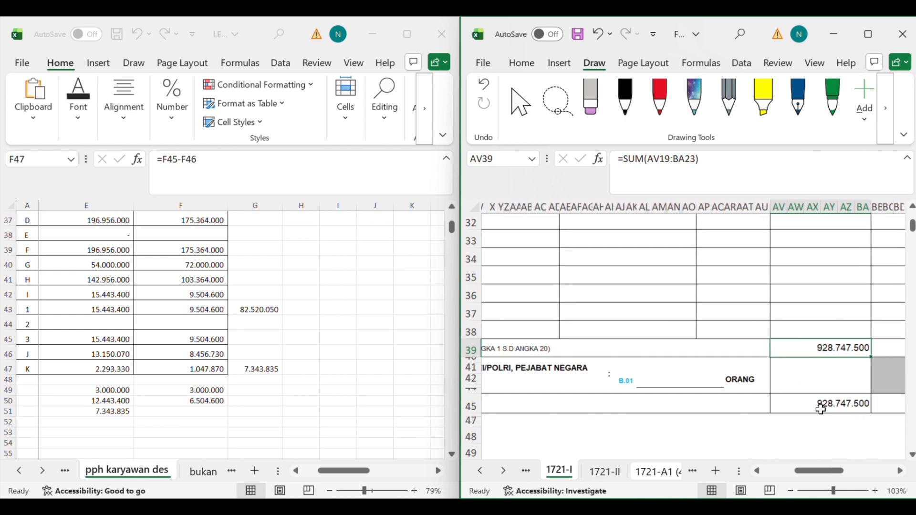
{"action": "scroll", "coordinate": [821, 409], "scroll_direction": "right", "scroll_amount": 3}
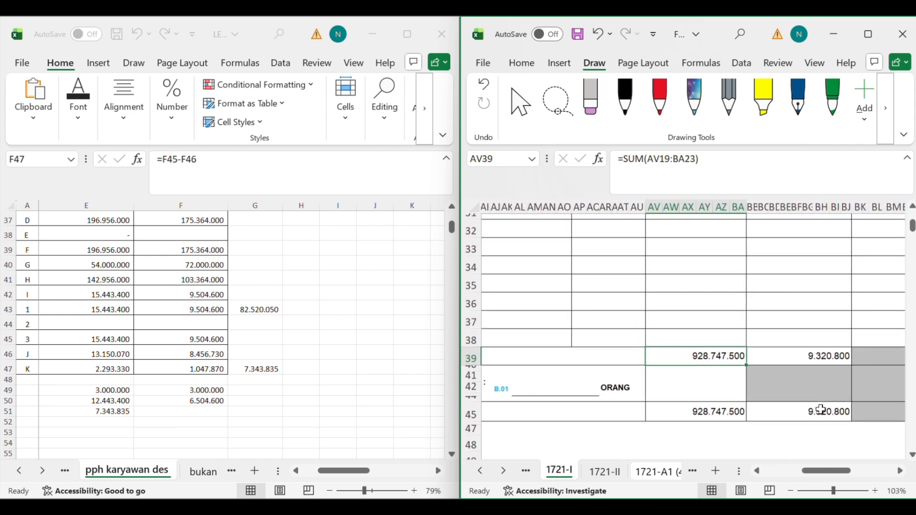
Step: Review the MASA PAJAK, SPT status and IDENTITAS PEMOTONG details on form 1721, consulting the company description in the Word document
{"action": "scroll", "coordinate": [820, 409], "scroll_direction": "up", "scroll_amount": 3, "text": "ctrl"}
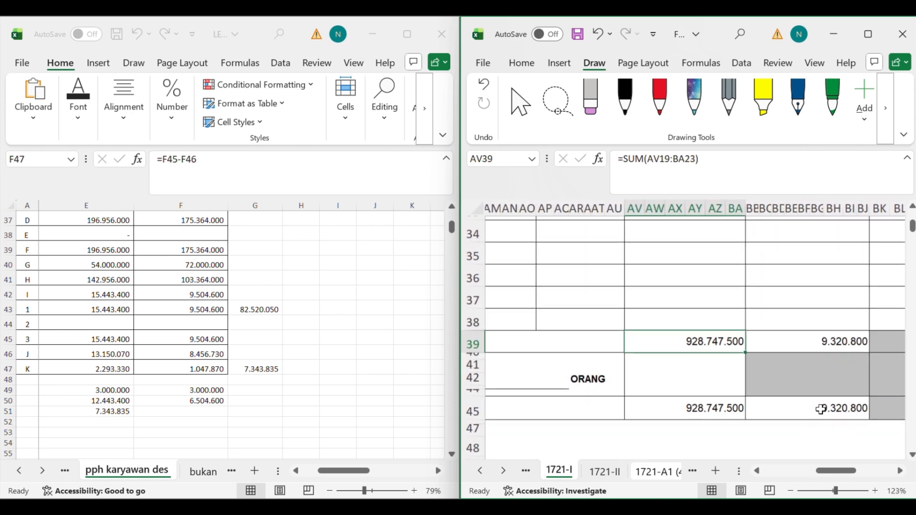
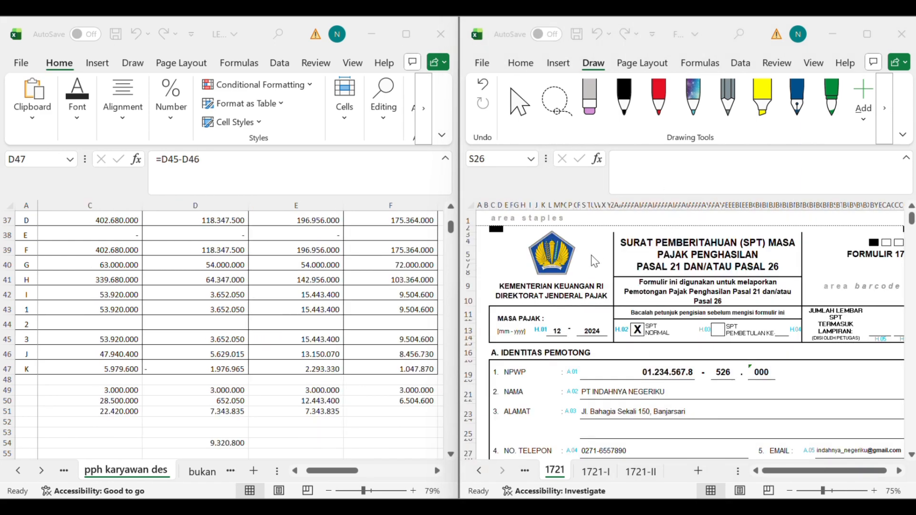
{"action": "left_click", "coordinate": [561, 330]}
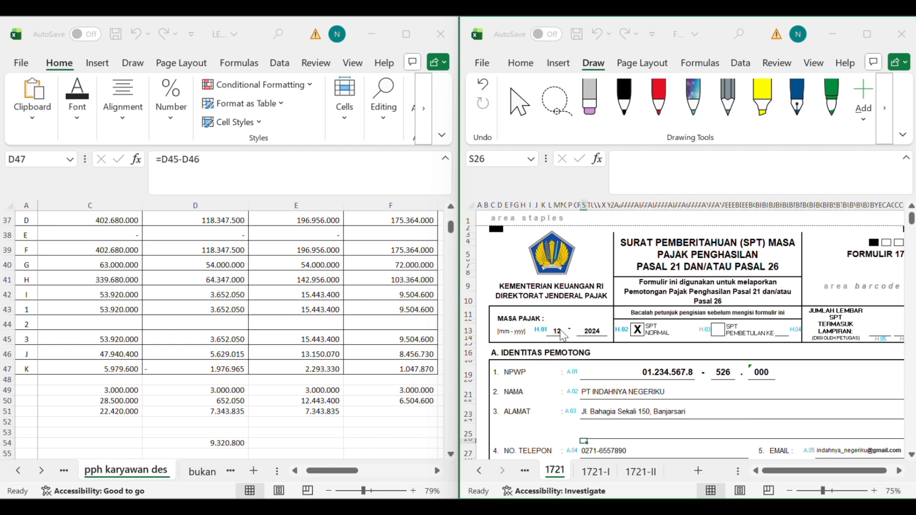
{"action": "left_click", "coordinate": [560, 330]}
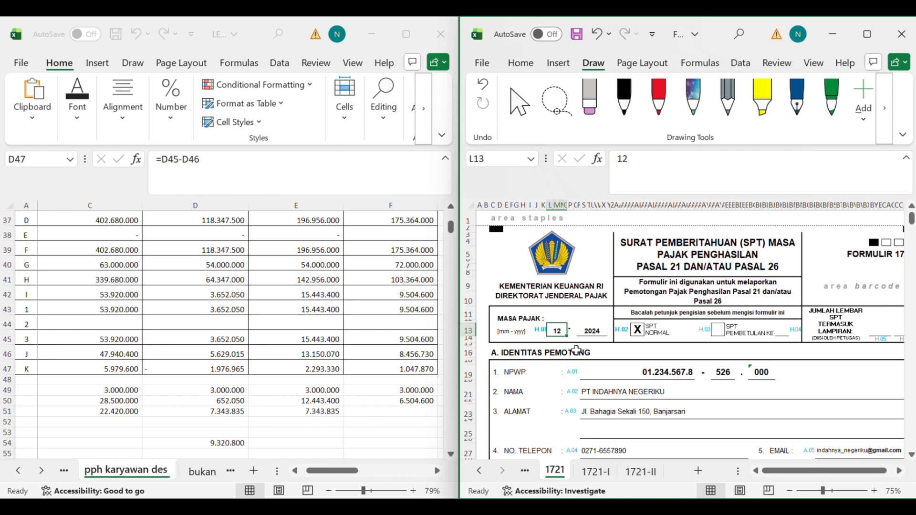
{"action": "left_click", "coordinate": [592, 329]}
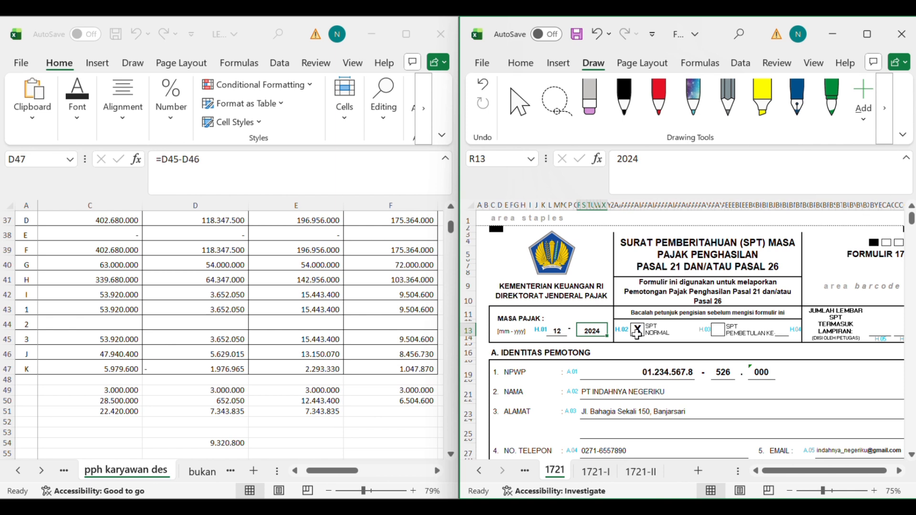
{"action": "scroll", "coordinate": [576, 376], "scroll_direction": "down", "scroll_amount": 3}
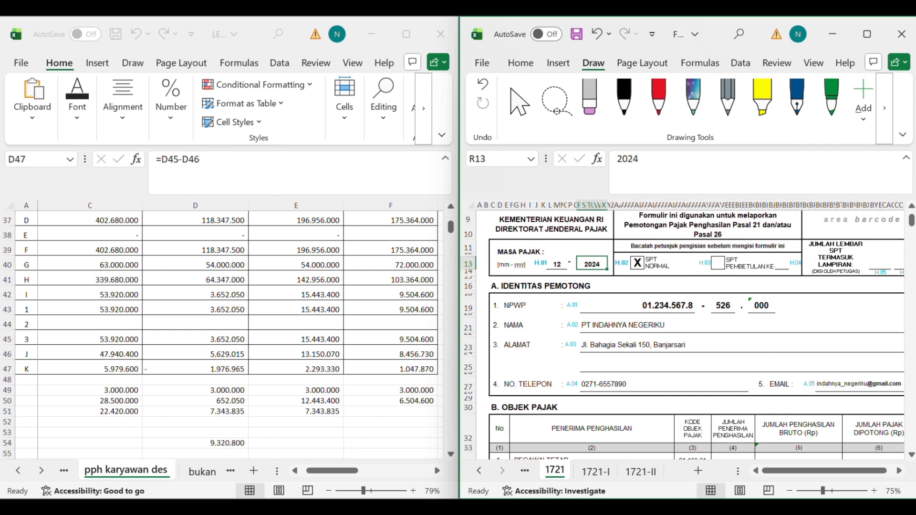
{"action": "left_click", "coordinate": [620, 508]}
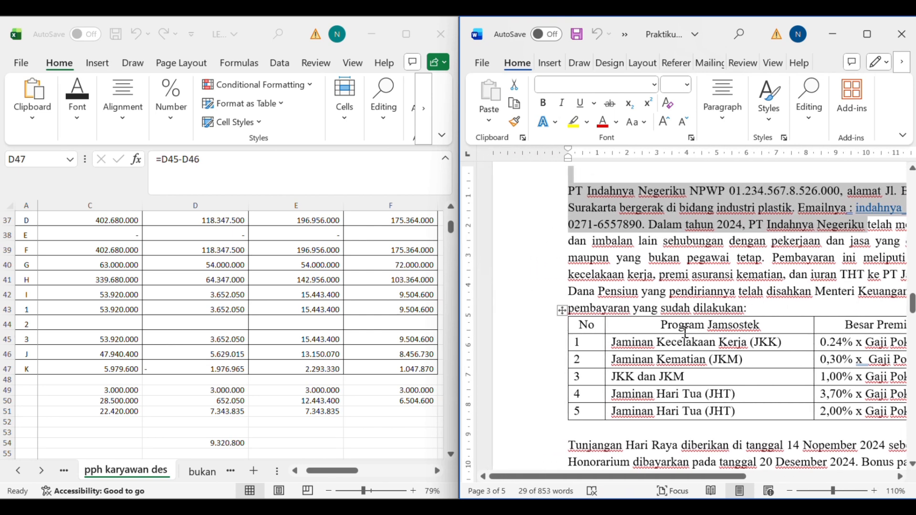
{"action": "left_click", "coordinate": [842, 41]}
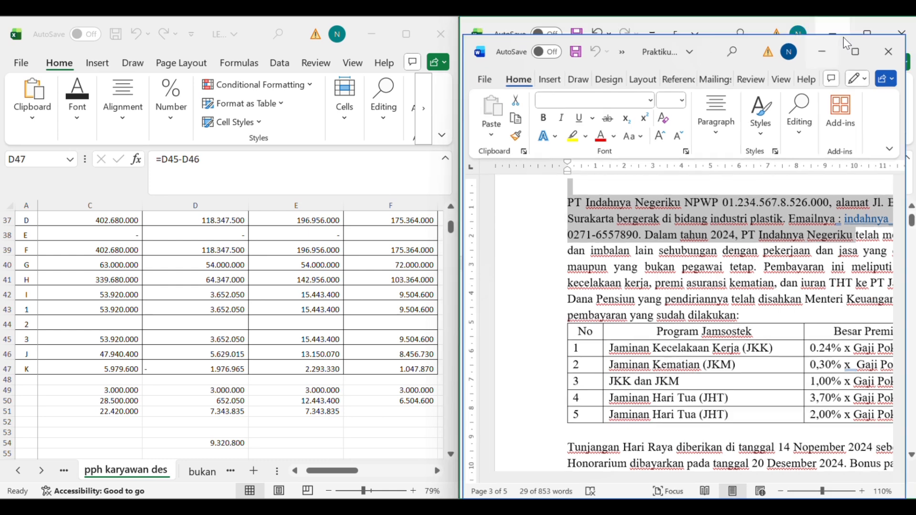
{"action": "scroll", "coordinate": [618, 343], "scroll_direction": "down", "scroll_amount": 1}
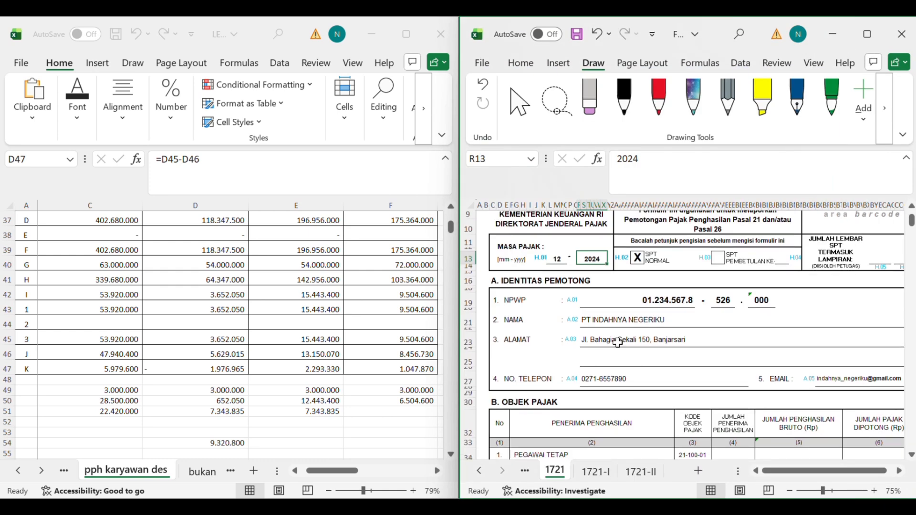
Step: Count the permanent employees listed on 1721-I and enter 4 as JUMLAH PENERIMA PENGHASILAN for PEGAWAI TETAP on 1721
{"action": "scroll", "coordinate": [618, 342], "scroll_direction": "down", "scroll_amount": 4}
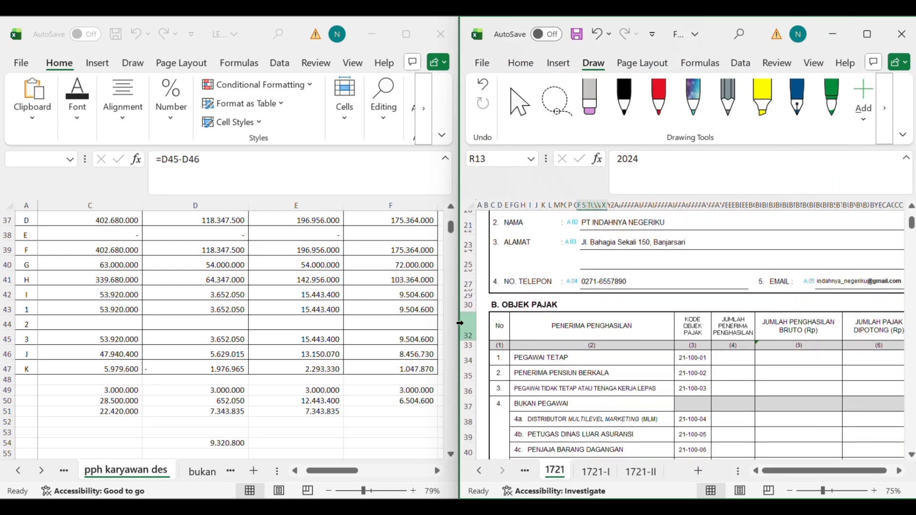
{"action": "scroll", "coordinate": [529, 307], "scroll_direction": "down", "scroll_amount": 3}
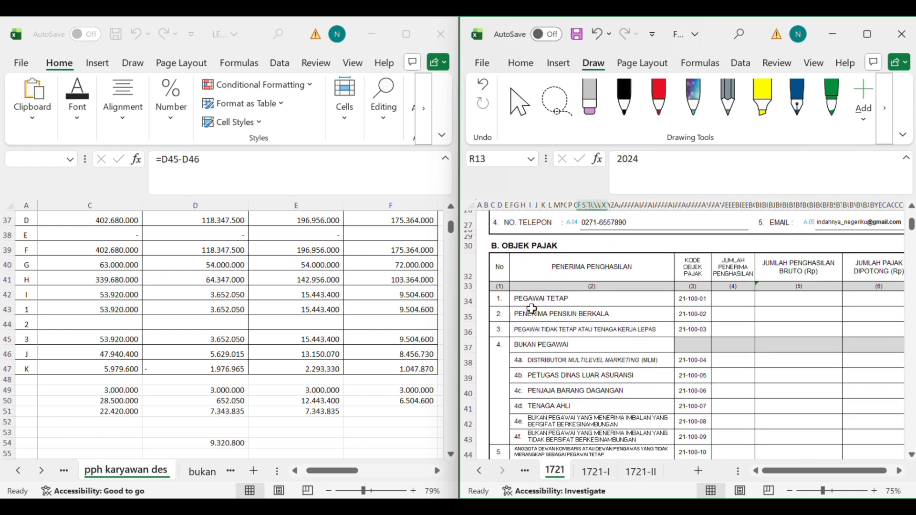
{"action": "left_click", "coordinate": [507, 300]}
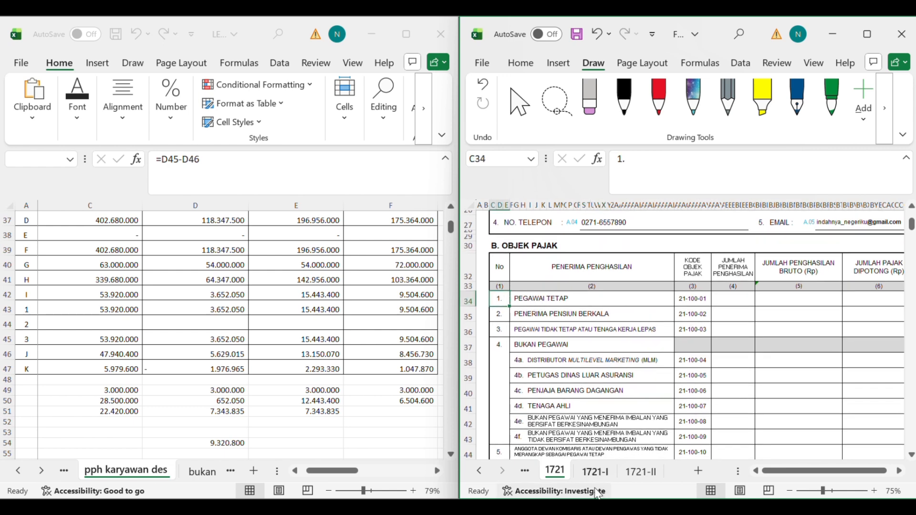
{"action": "left_click", "coordinate": [595, 472]}
{"action": "scroll", "coordinate": [630, 329], "scroll_direction": "left", "scroll_amount": 5}
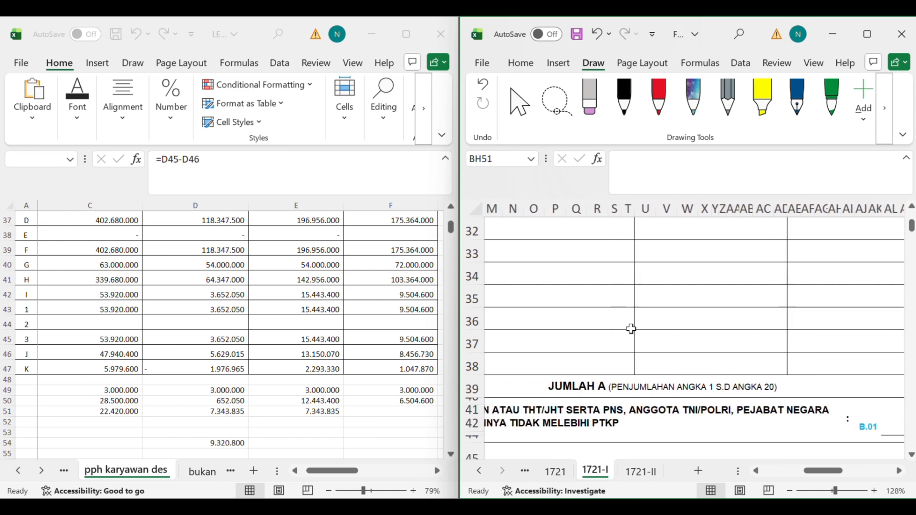
{"action": "scroll", "coordinate": [631, 329], "scroll_direction": "up", "scroll_amount": 10}
{"action": "scroll", "coordinate": [631, 328], "scroll_direction": "down", "scroll_amount": 5}
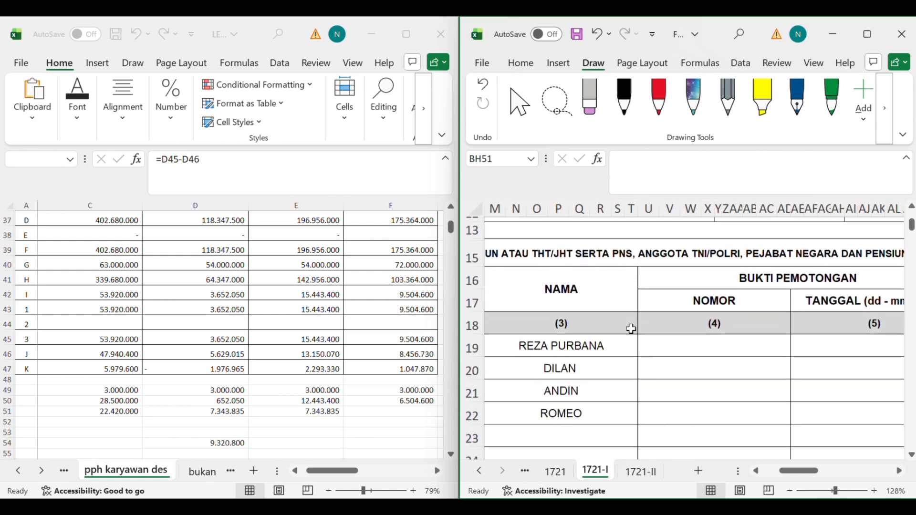
{"action": "scroll", "coordinate": [631, 328], "scroll_direction": "left", "scroll_amount": 4}
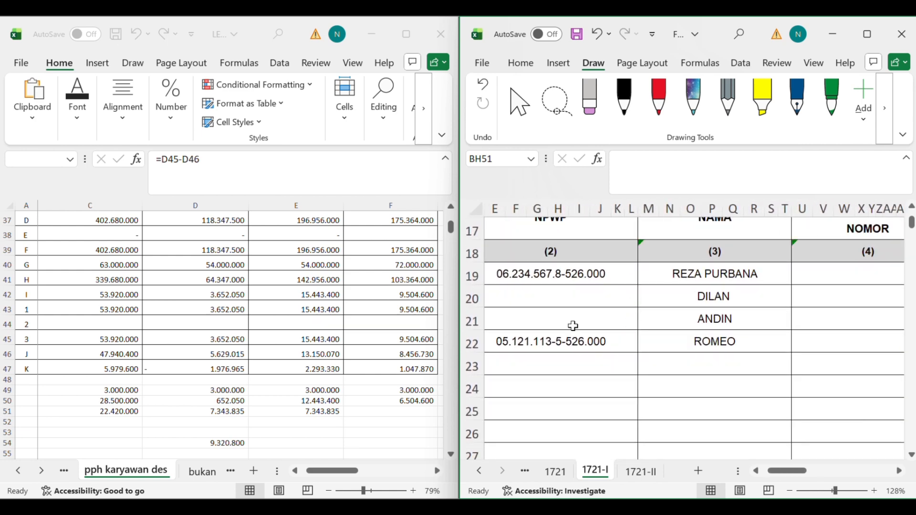
{"action": "left_click", "coordinate": [555, 472]}
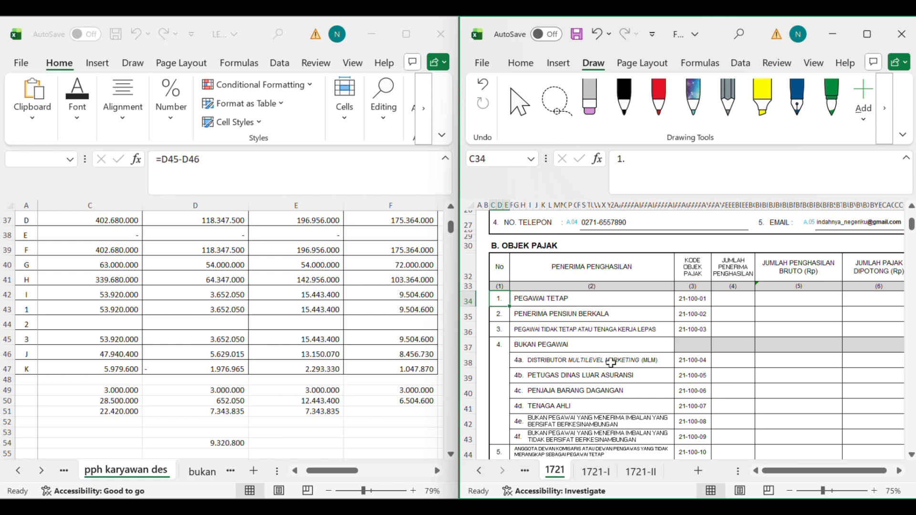
{"action": "double_click", "coordinate": [737, 298]}
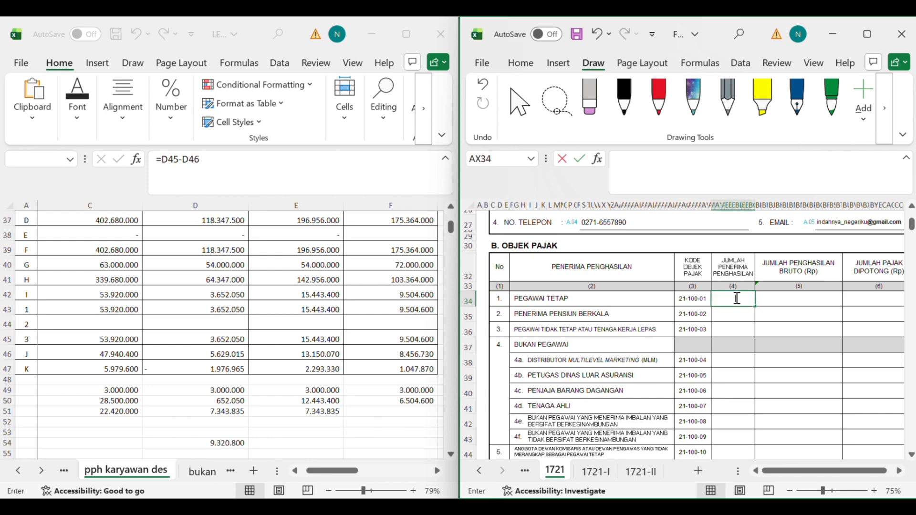
{"action": "type", "text": "4"}
{"action": "key", "text": "Tab"}
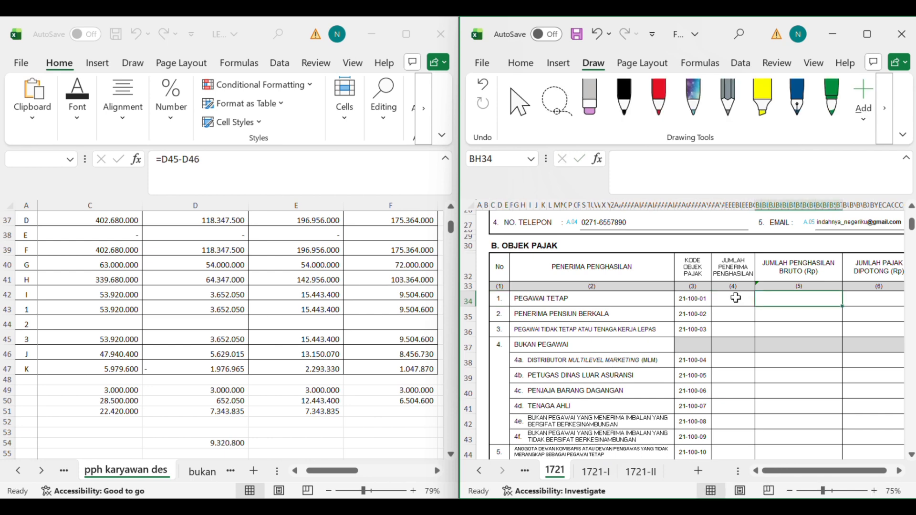
Step: Look up the gross income total on 1721-I and enter 928.747.500 as PEGAWAI TETAP's JUMLAH PENGHASILAN BRUTO on 1721
{"action": "left_click", "coordinate": [595, 471]}
{"action": "scroll", "coordinate": [717, 373], "scroll_direction": "right", "scroll_amount": 5}
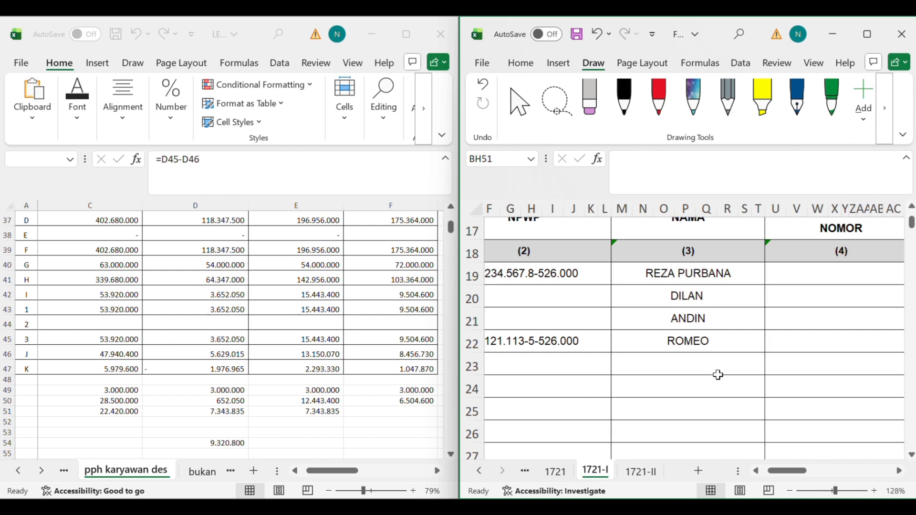
{"action": "scroll", "coordinate": [717, 374], "scroll_direction": "right", "scroll_amount": 3}
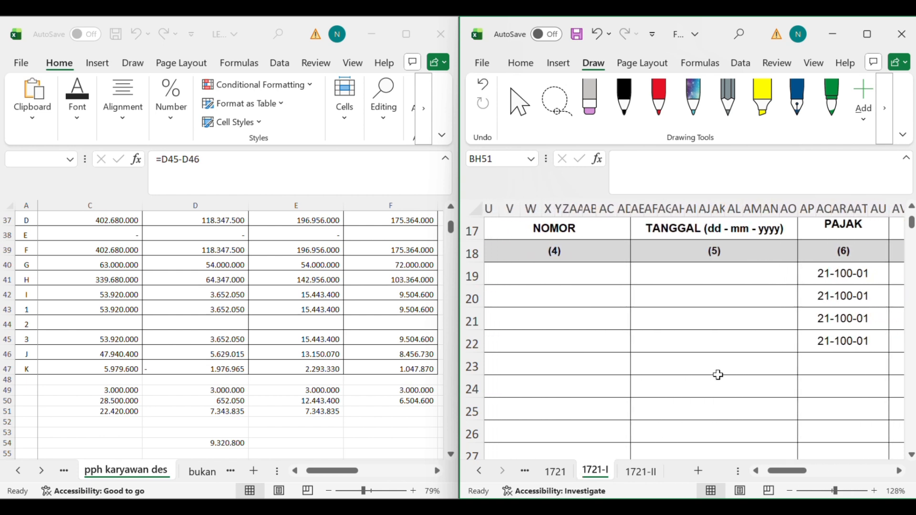
{"action": "scroll", "coordinate": [718, 374], "scroll_direction": "down", "scroll_amount": 2}
{"action": "scroll", "coordinate": [718, 374], "scroll_direction": "down", "scroll_amount": 6}
{"action": "scroll", "coordinate": [717, 374], "scroll_direction": "right", "scroll_amount": 1}
{"action": "scroll", "coordinate": [718, 374], "scroll_direction": "up", "scroll_amount": 4}
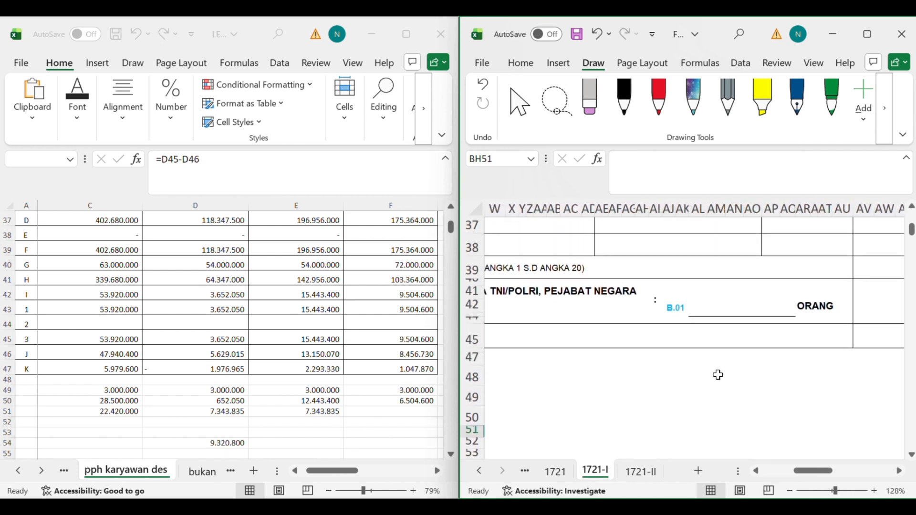
{"action": "scroll", "coordinate": [718, 374], "scroll_direction": "right", "scroll_amount": 6}
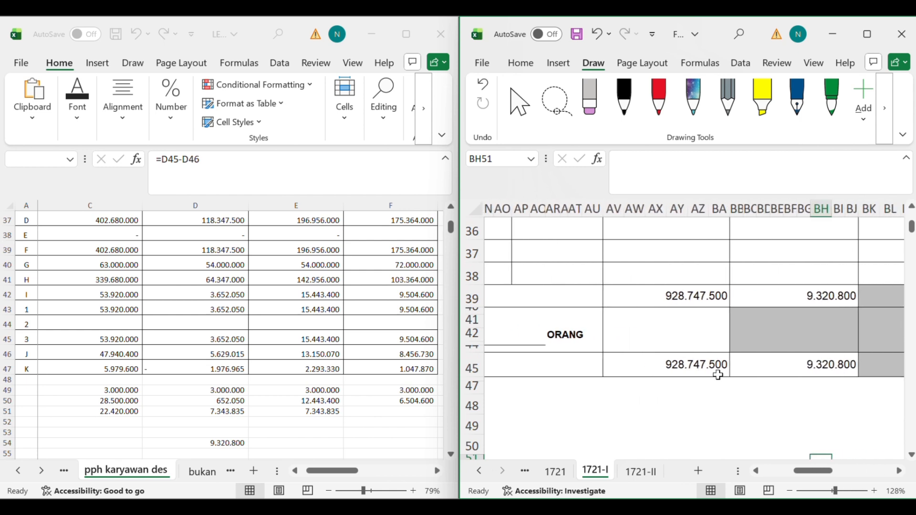
{"action": "scroll", "coordinate": [718, 375], "scroll_direction": "right", "scroll_amount": 1}
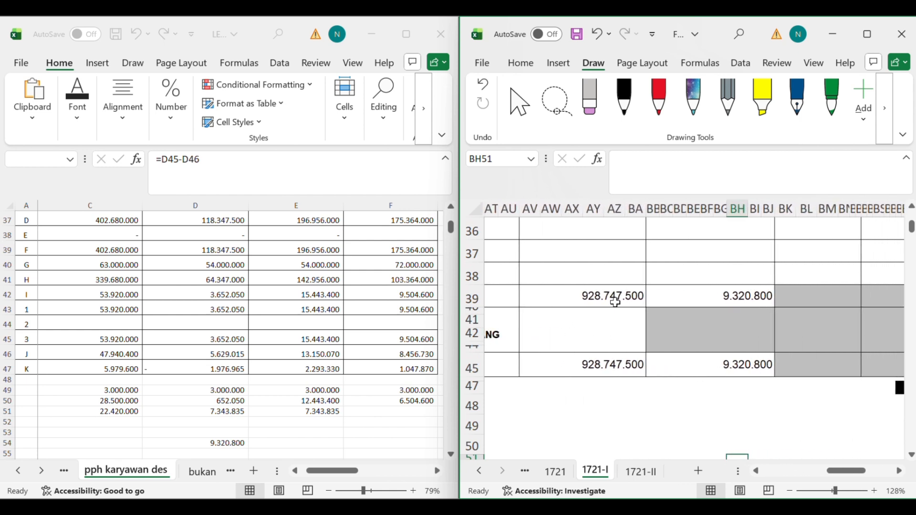
{"action": "left_click", "coordinate": [555, 471]}
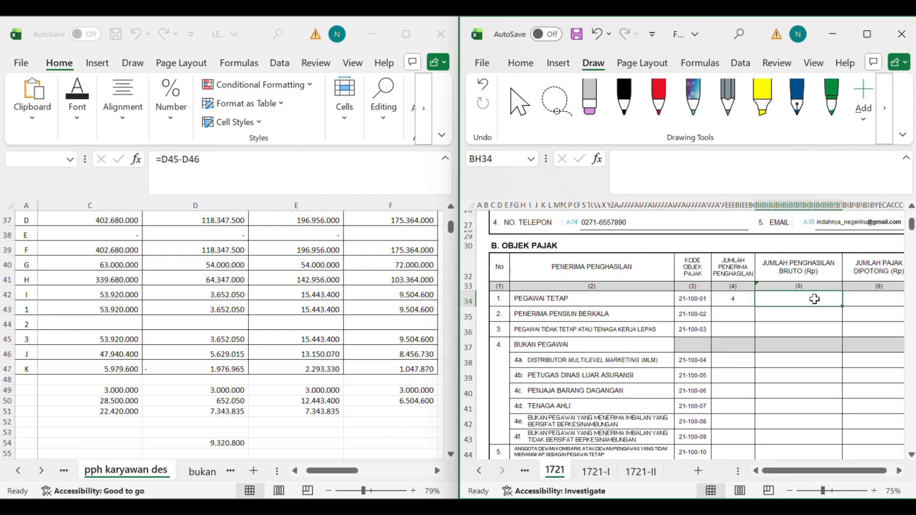
{"action": "type", "text": "928747"}
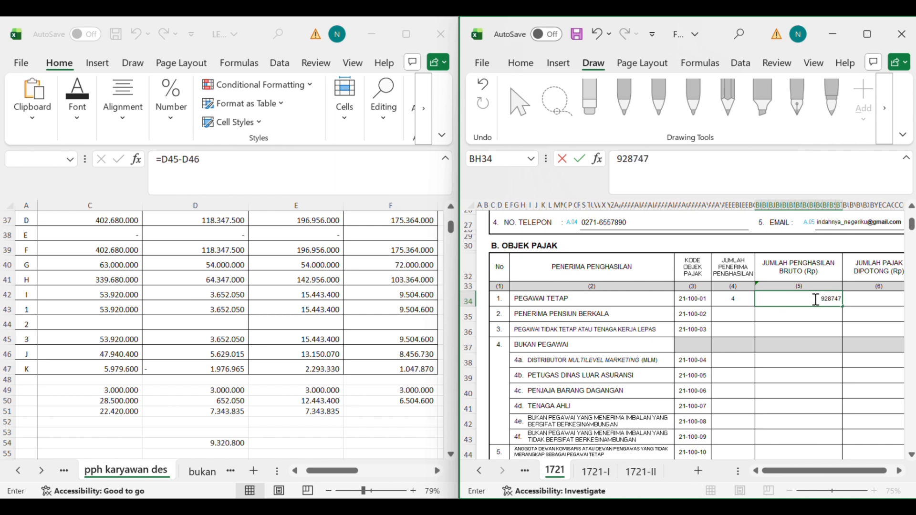
{"action": "type", "text": "500"}
{"action": "key", "text": "Tab"}
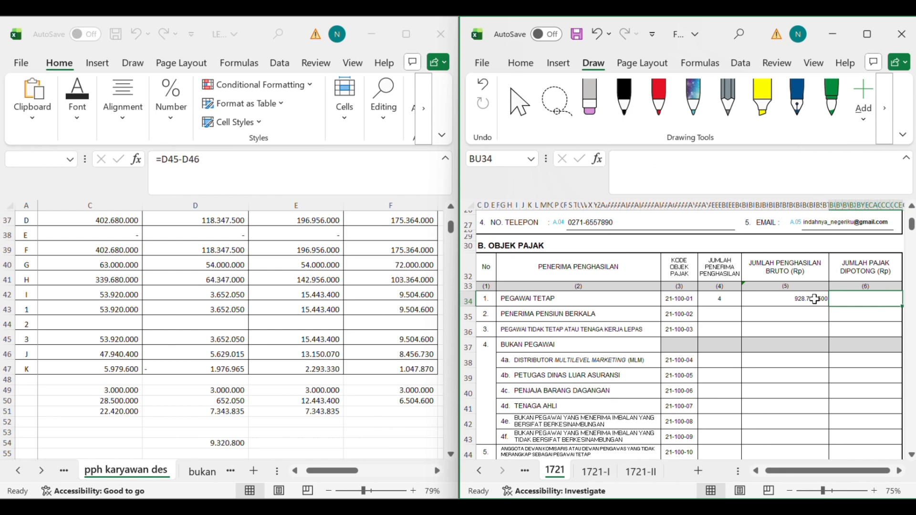
Step: Check the PPh DIPOTONG total on 1721-I and enter 9.320.800 as PEGAWAI TETAP's JUMLAH PAJAK DIPOTONG on 1721
{"action": "left_click", "coordinate": [596, 471]}
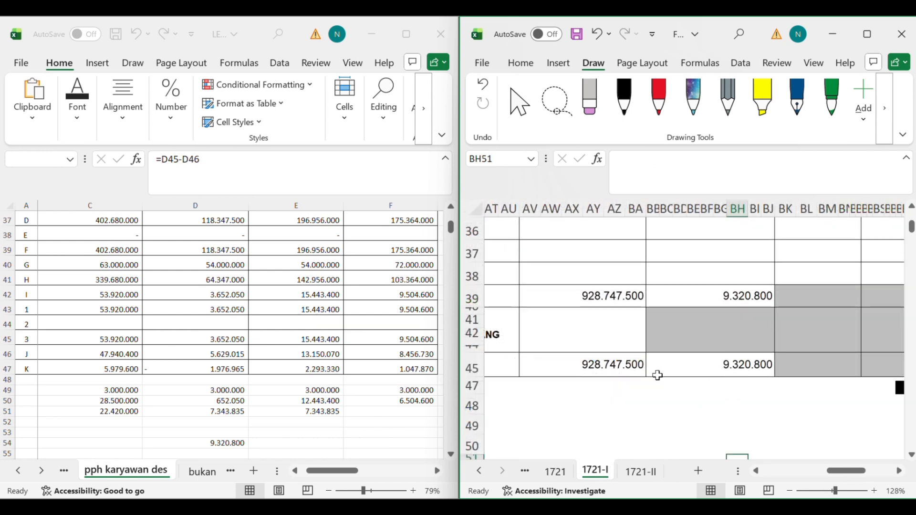
{"action": "left_click", "coordinate": [553, 472]}
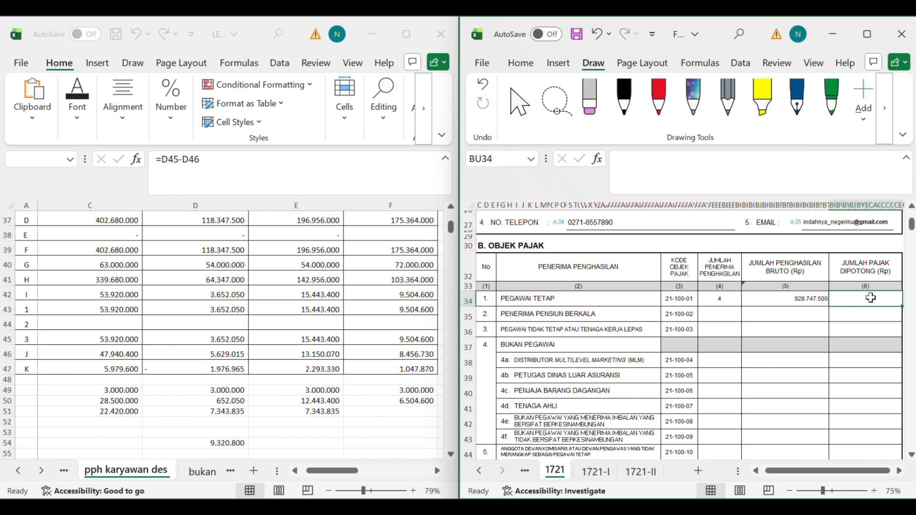
{"action": "type", "text": "932"}
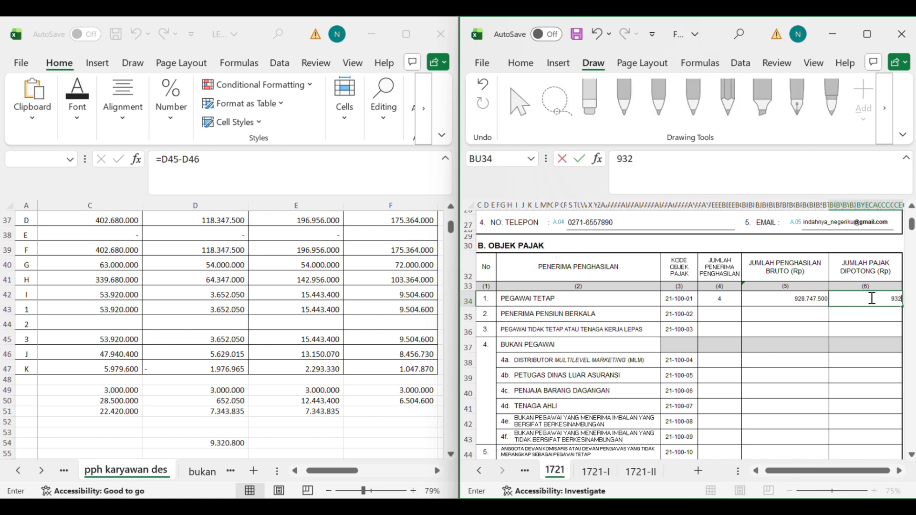
{"action": "type", "text": "0800"}
{"action": "key", "text": "Return"}
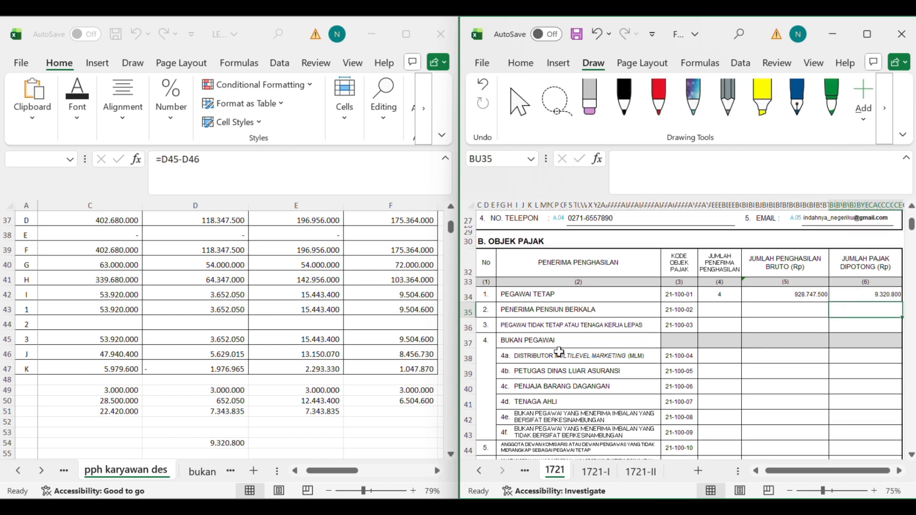
Step: Examine the object tax codes, gross income and PPh withheld of the two non-employee recipients on 1721-II, starting from BUKAN PEGAWAI on 1721
{"action": "scroll", "coordinate": [559, 352], "scroll_direction": "down", "scroll_amount": 3}
{"action": "left_click", "coordinate": [529, 299]}
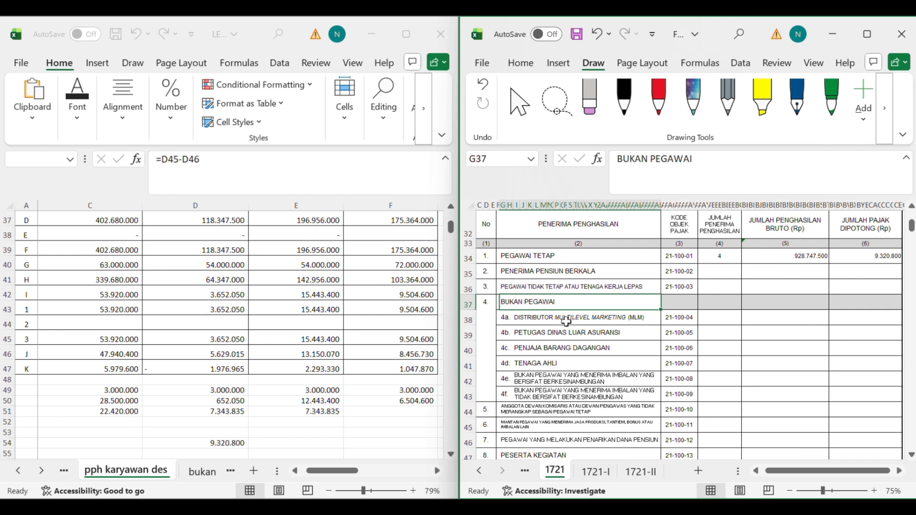
{"action": "left_click", "coordinate": [640, 472]}
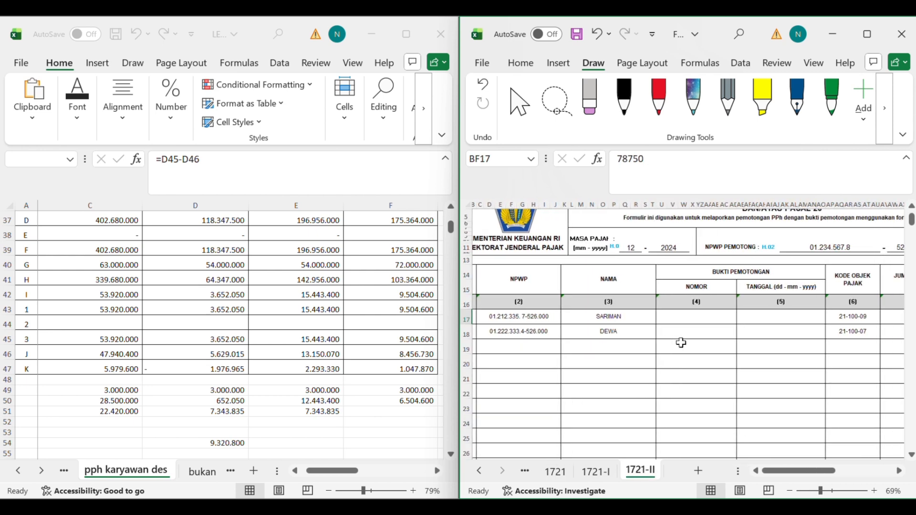
{"action": "scroll", "coordinate": [680, 343], "scroll_direction": "right", "scroll_amount": 3}
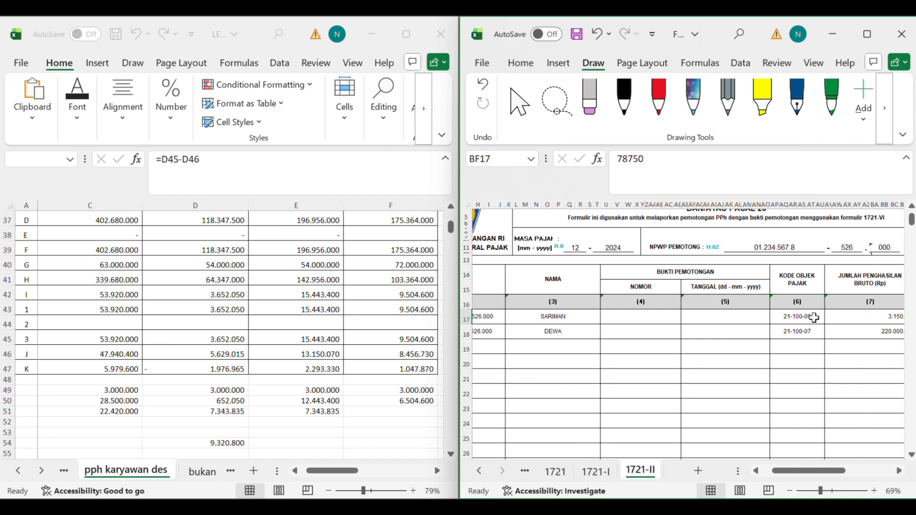
{"action": "scroll", "coordinate": [815, 331], "scroll_direction": "right", "scroll_amount": 1}
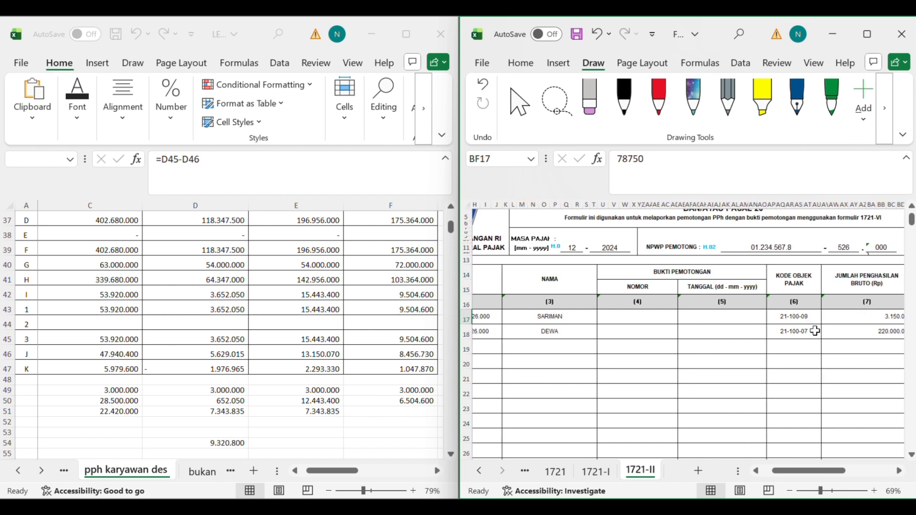
{"action": "scroll", "coordinate": [815, 330], "scroll_direction": "right", "scroll_amount": 3}
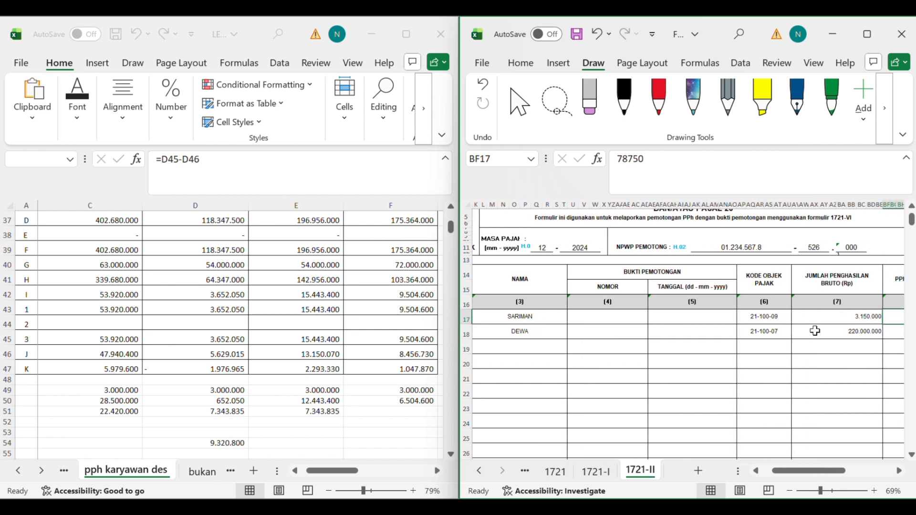
{"action": "scroll", "coordinate": [730, 327], "scroll_direction": "left", "scroll_amount": 3}
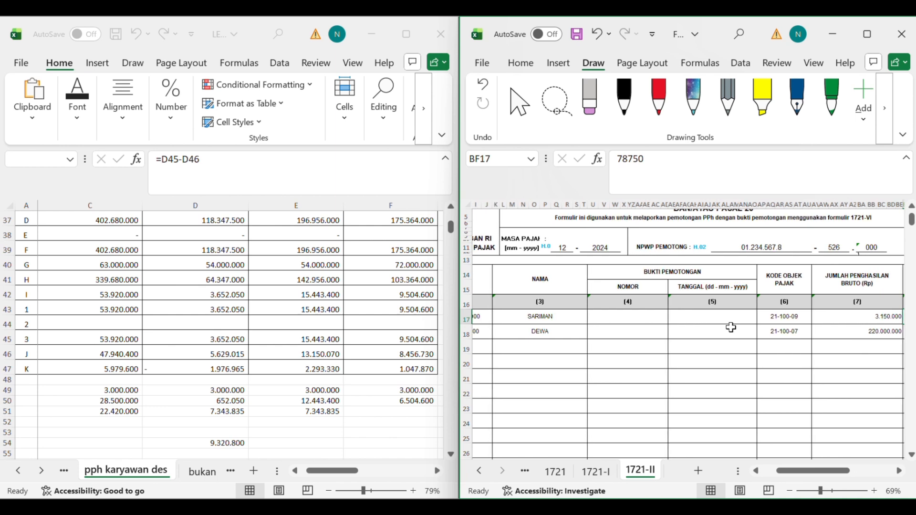
{"action": "left_click", "coordinate": [796, 335]}
{"action": "scroll", "coordinate": [797, 335], "scroll_direction": "right", "scroll_amount": 6}
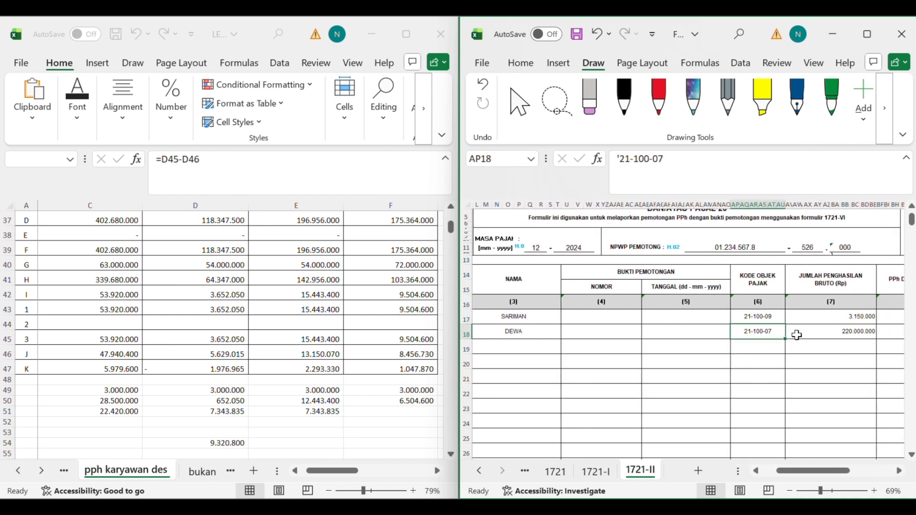
{"action": "scroll", "coordinate": [796, 335], "scroll_direction": "left", "scroll_amount": 1}
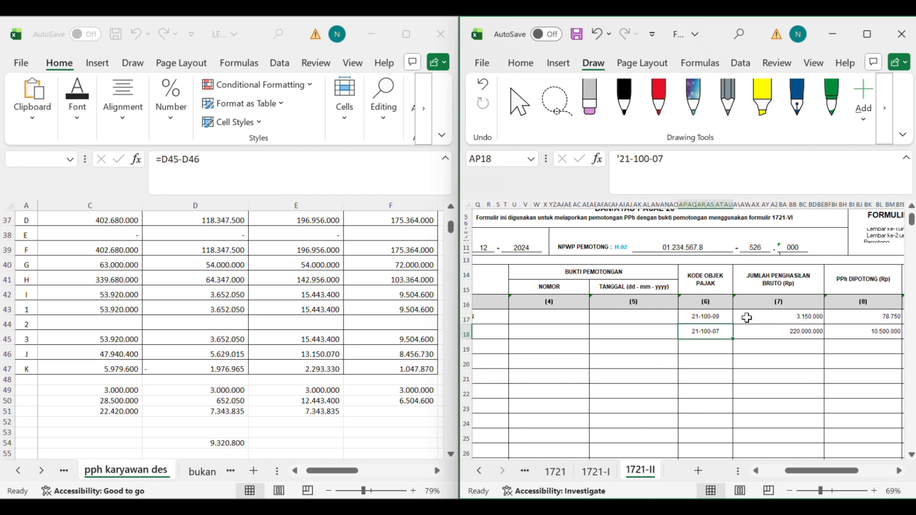
{"action": "left_click", "coordinate": [788, 333]}
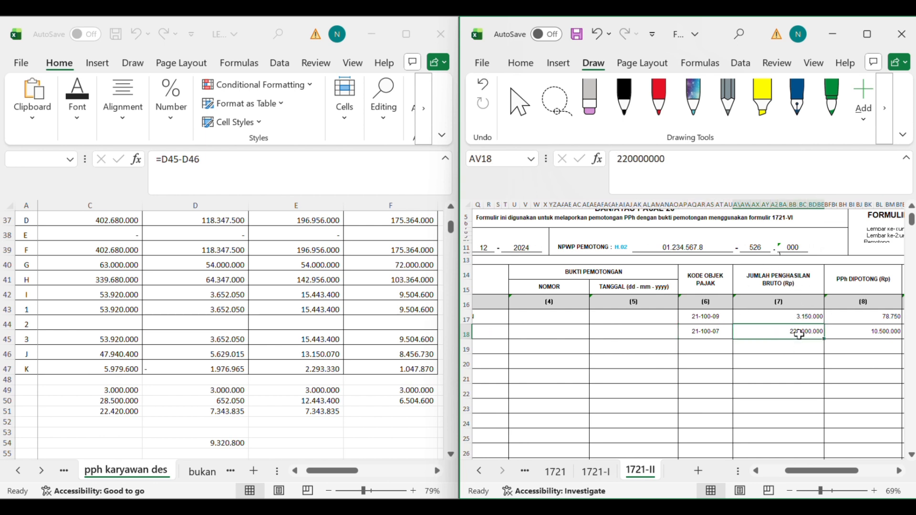
{"action": "left_click", "coordinate": [854, 335]}
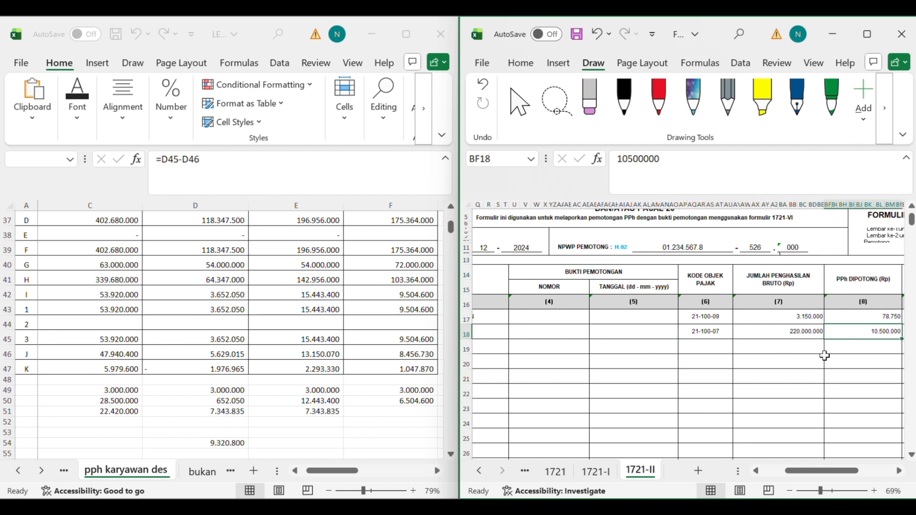
Step: Enter 1 as JUMLAH PENERIMA PENGHASILAN for 4d TENAGA AHLI (21-100-07) on form 1721
{"action": "left_click", "coordinate": [556, 473]}
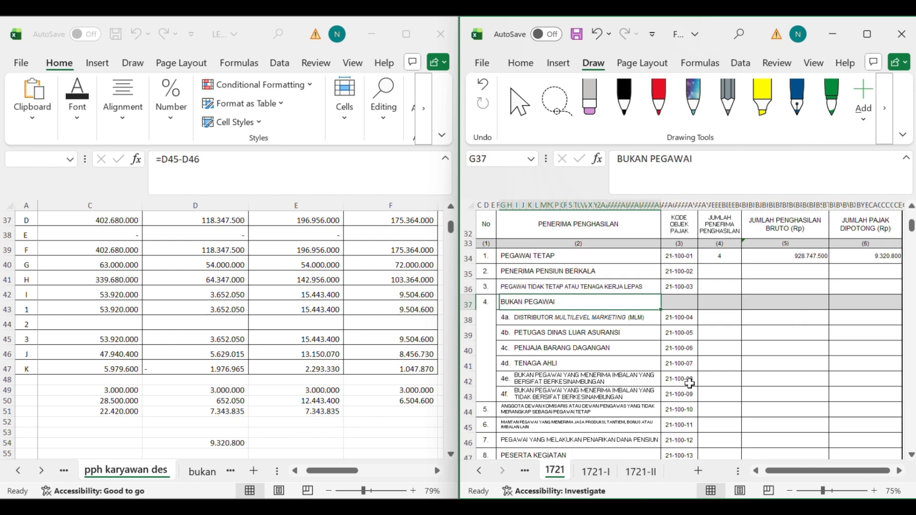
{"action": "scroll", "coordinate": [689, 384], "scroll_direction": "right", "scroll_amount": 2}
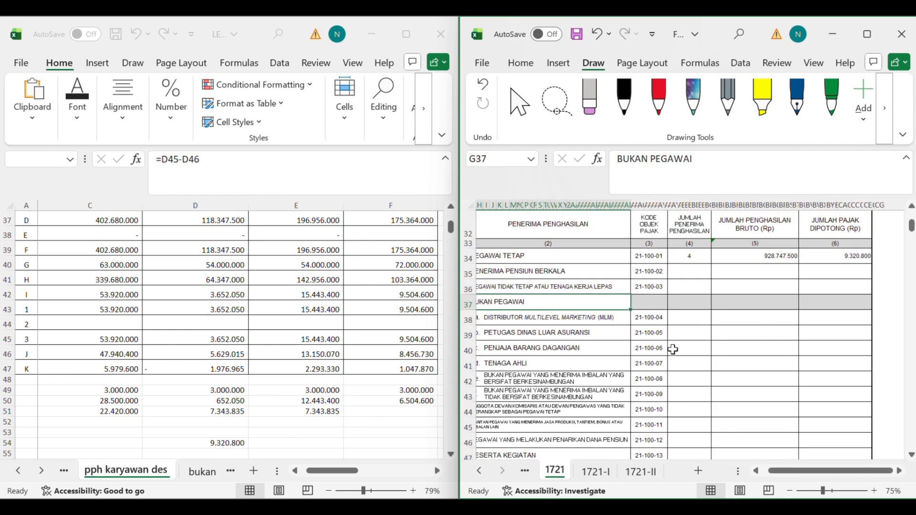
{"action": "left_click", "coordinate": [690, 363]}
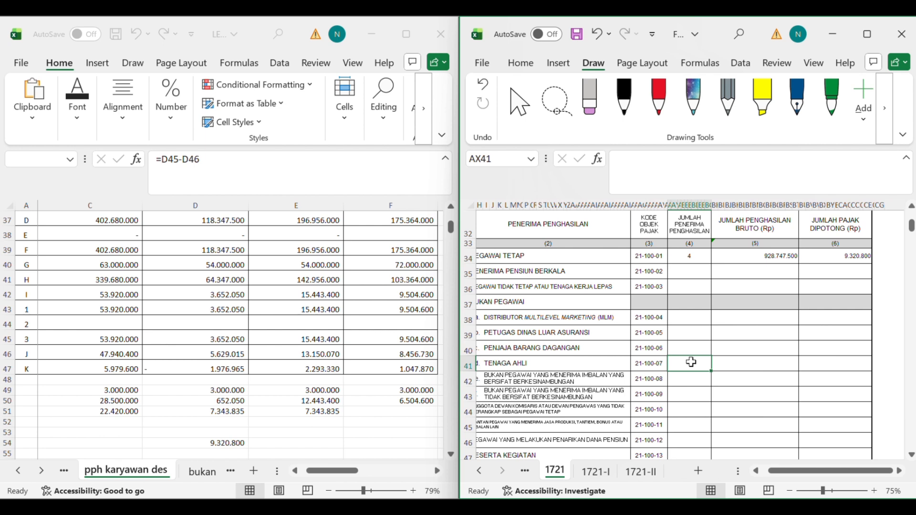
{"action": "type", "text": "1"}
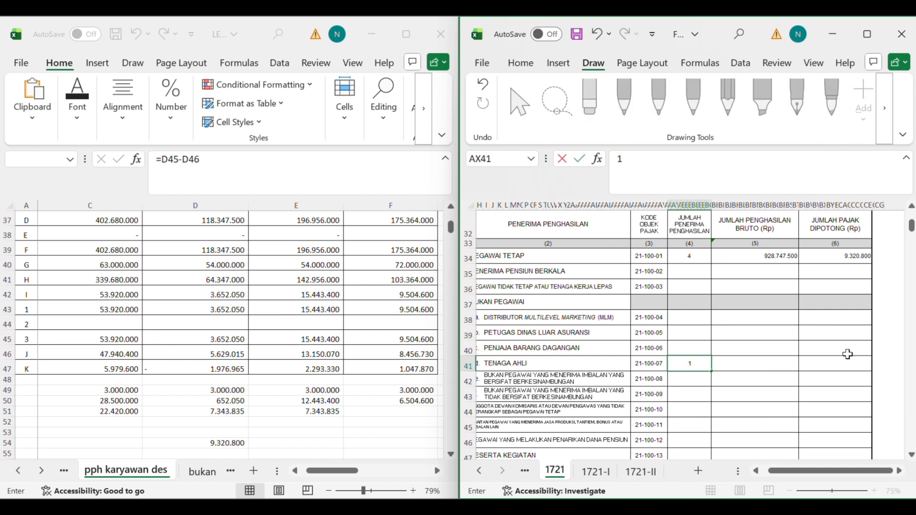
Step: Fill in TENAGA AHLI's JUMLAH PENGHASILAN BRUTO with 220.000.000 and JUMLAH PAJAK DIPOTONG with 10.500.000
{"action": "left_click", "coordinate": [757, 364]}
{"action": "type", "text": "220"}
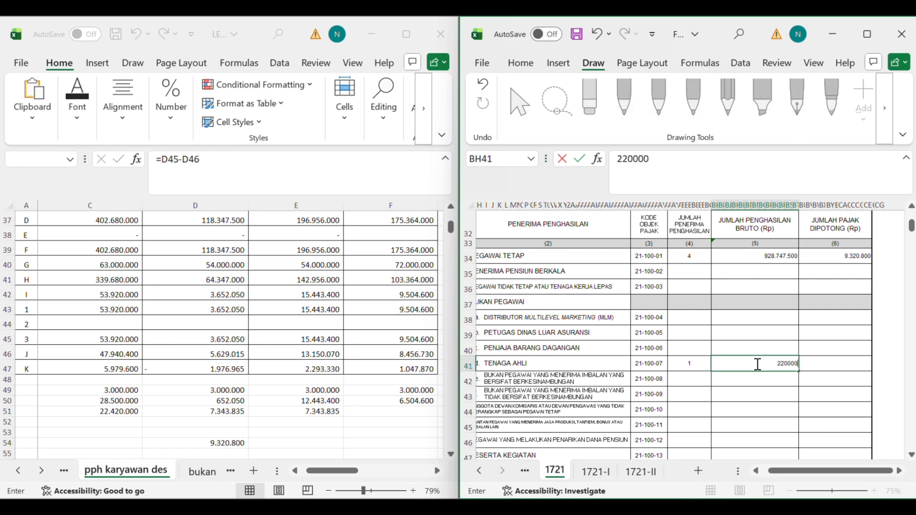
{"action": "type", "text": "00000"}
{"action": "key", "text": "Tab"}
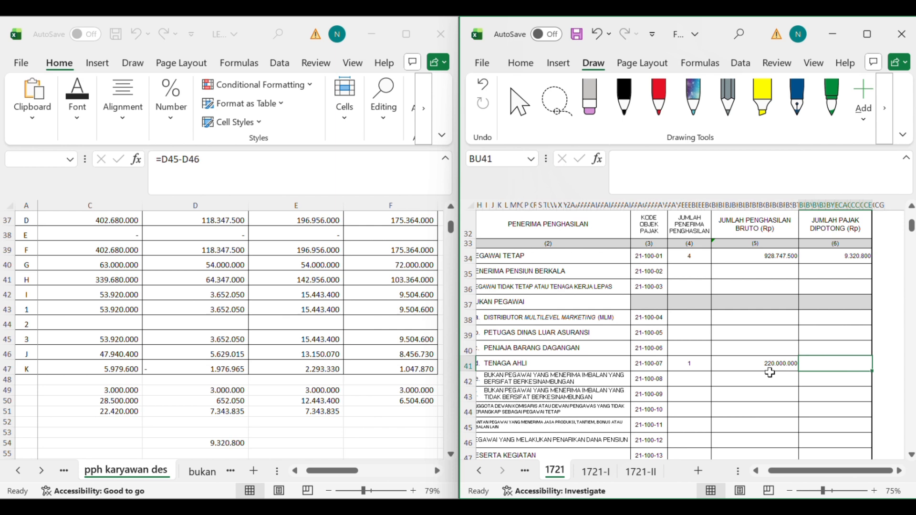
{"action": "type", "text": "10"}
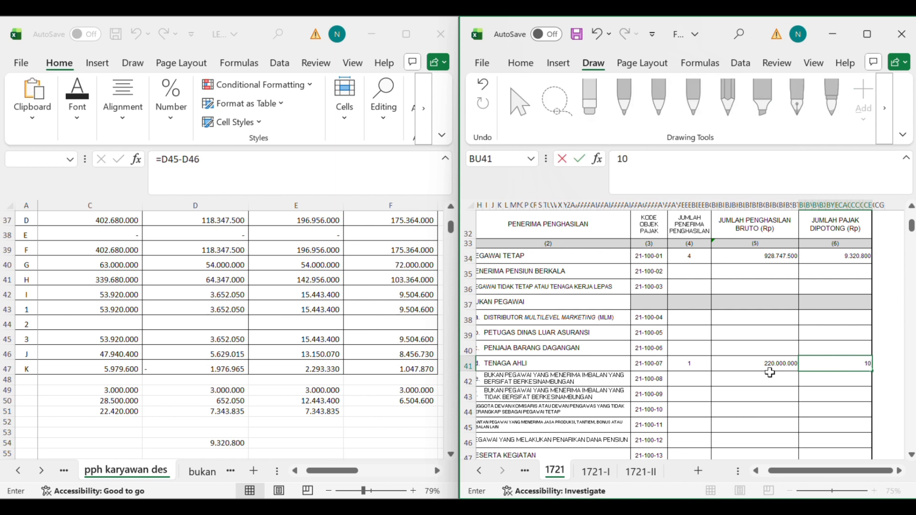
{"action": "type", "text": "500000"}
{"action": "key", "text": "Return"}
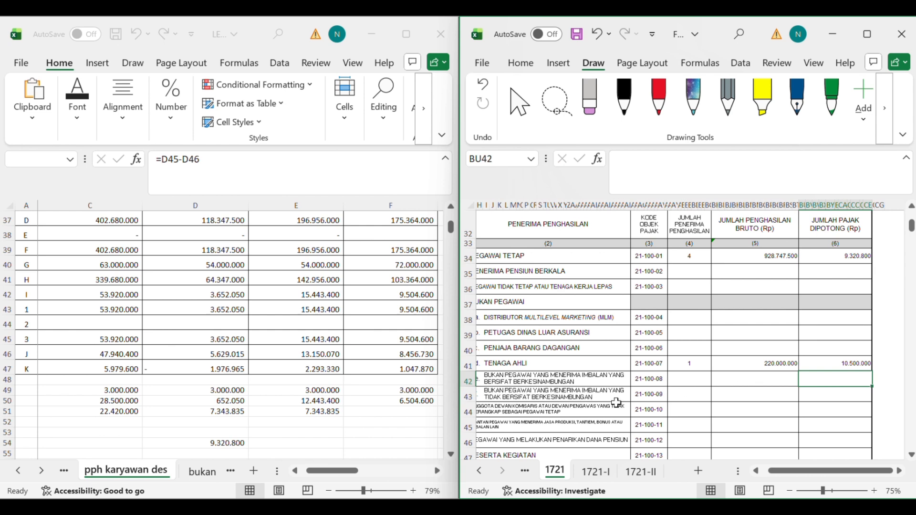
Step: Enter 1 as JUMLAH PENERIMA PENGHASILAN for row 4f (21-100-09) on 1721 and look up its gross income and tax on 1721-II
{"action": "left_click", "coordinate": [701, 393]}
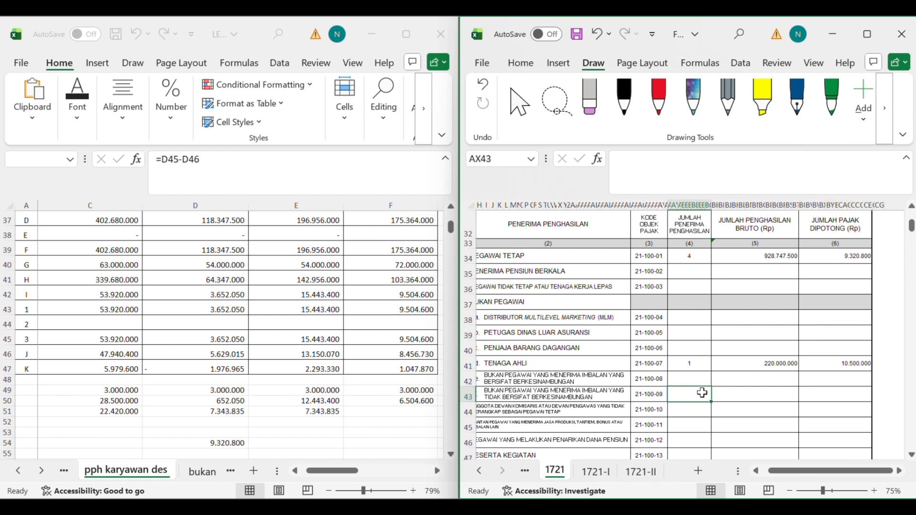
{"action": "type", "text": "1"}
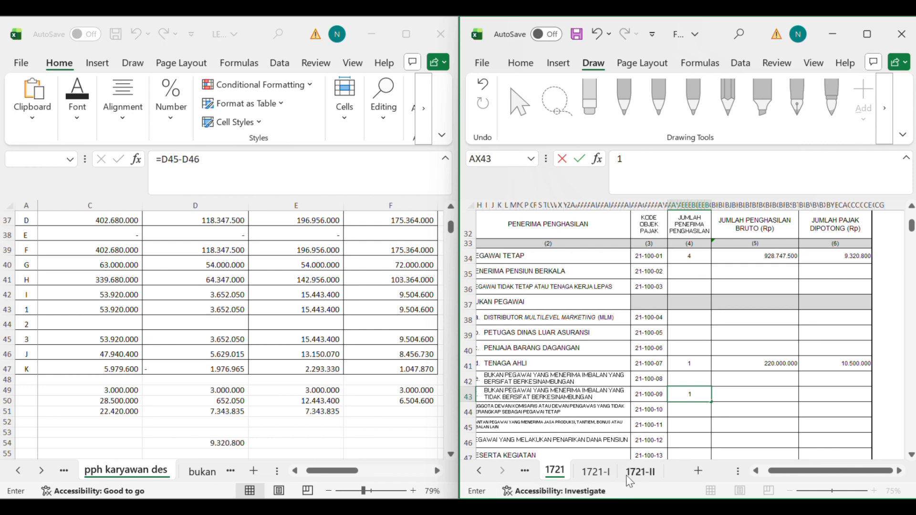
{"action": "left_click", "coordinate": [639, 471]}
{"action": "scroll", "coordinate": [739, 350], "scroll_direction": "right", "scroll_amount": 3}
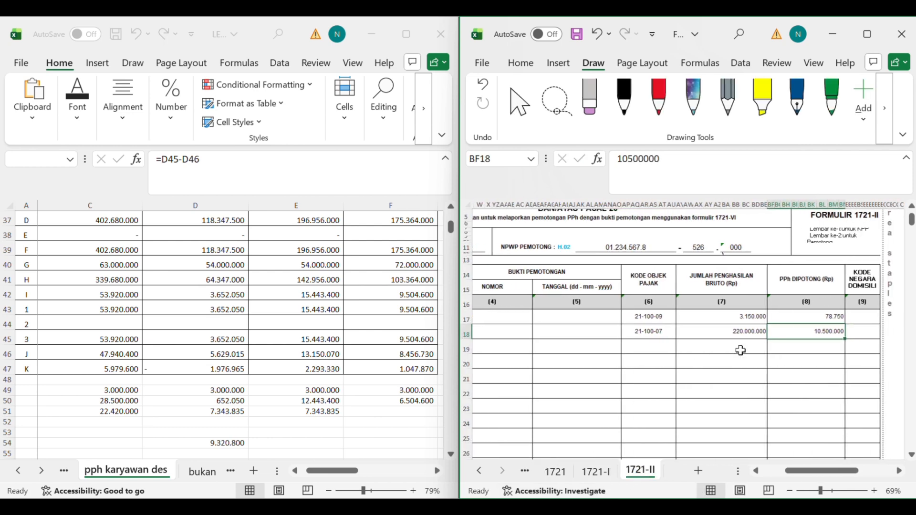
{"action": "left_click", "coordinate": [726, 316]}
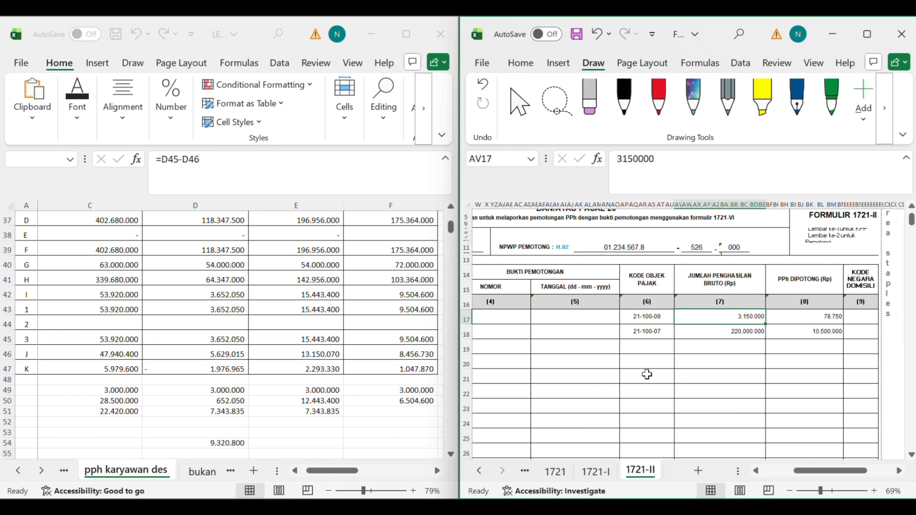
{"action": "left_click", "coordinate": [771, 316]}
{"action": "key", "text": "ctrl+Page_Up"}
{"action": "key", "text": "ctrl+Page_Up"}
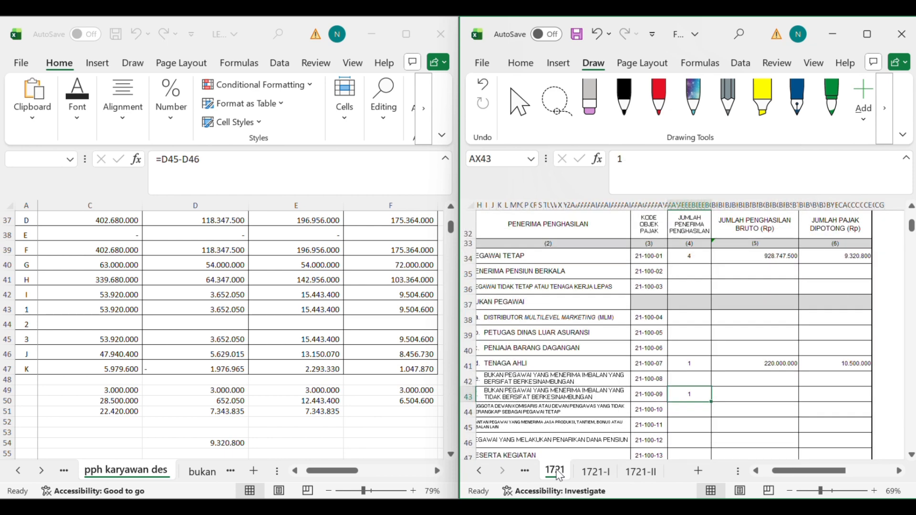
Step: Fill in row 4f's (21-100-09) JUMLAH PENGHASILAN BRUTO with 3.150.000 and JUMLAH PAJAK DIPOTONG with 78.750 on 1721
{"action": "left_click", "coordinate": [745, 401]}
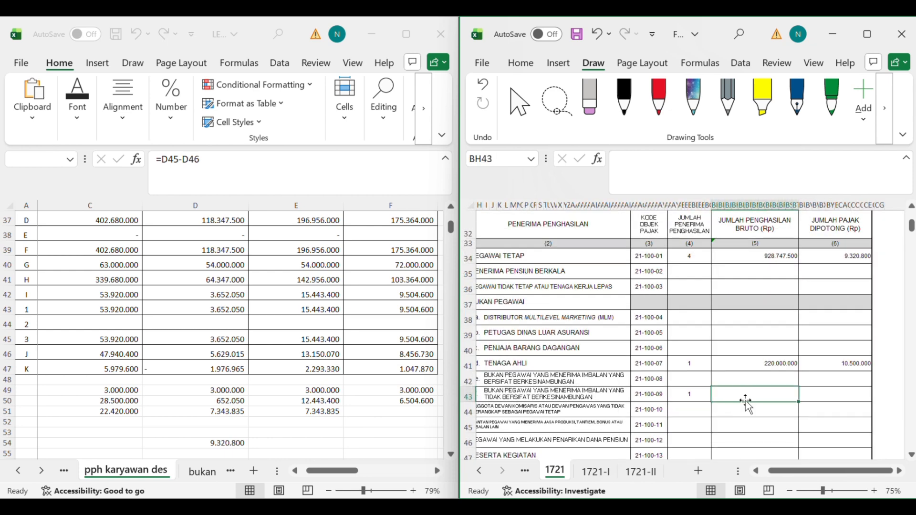
{"action": "type", "text": "3150"}
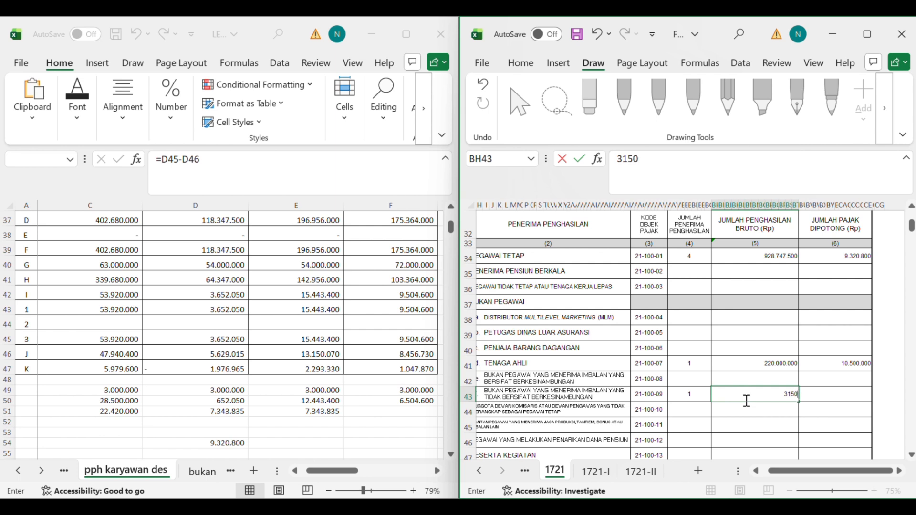
{"action": "type", "text": "000"}
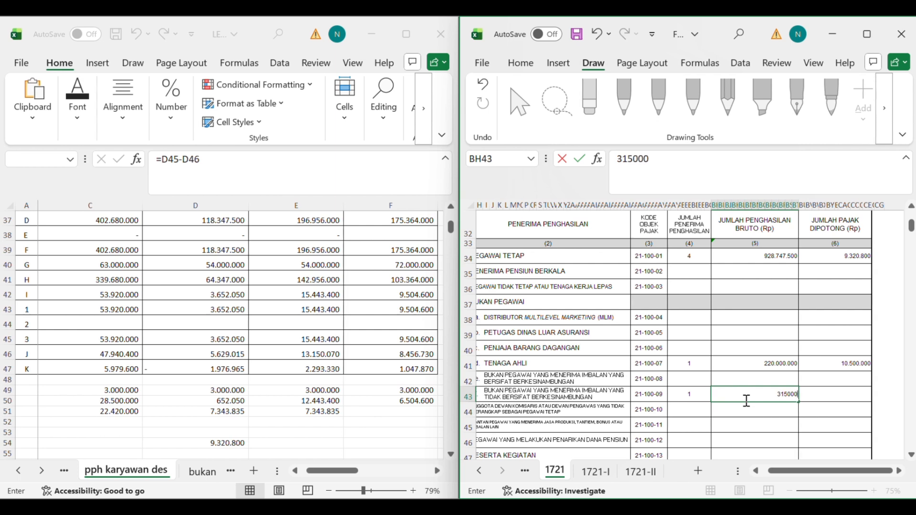
{"action": "key", "text": "Tab"}
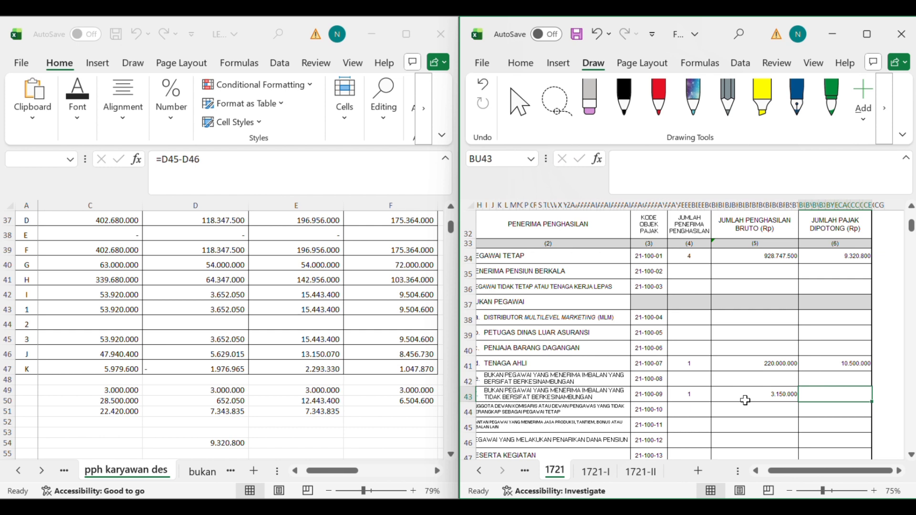
{"action": "type", "text": "78"}
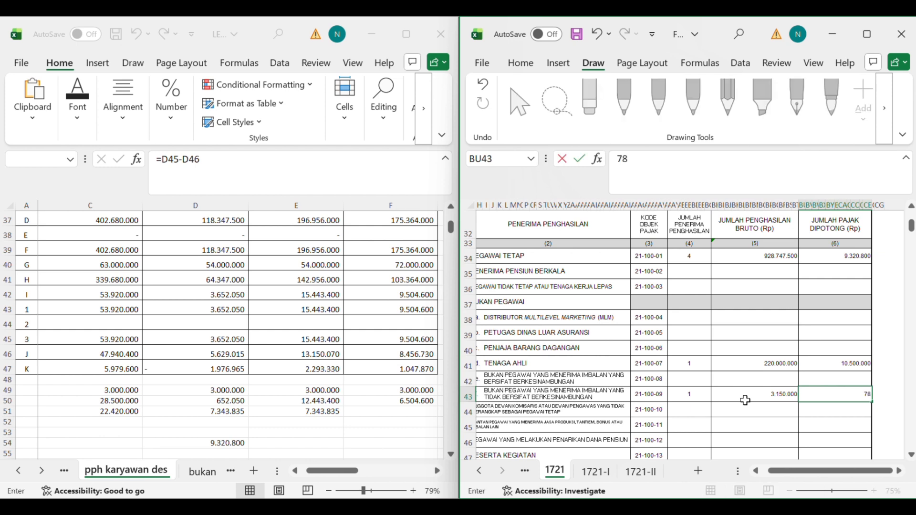
{"action": "type", "text": "750"}
{"action": "left_click", "coordinate": [749, 428]}
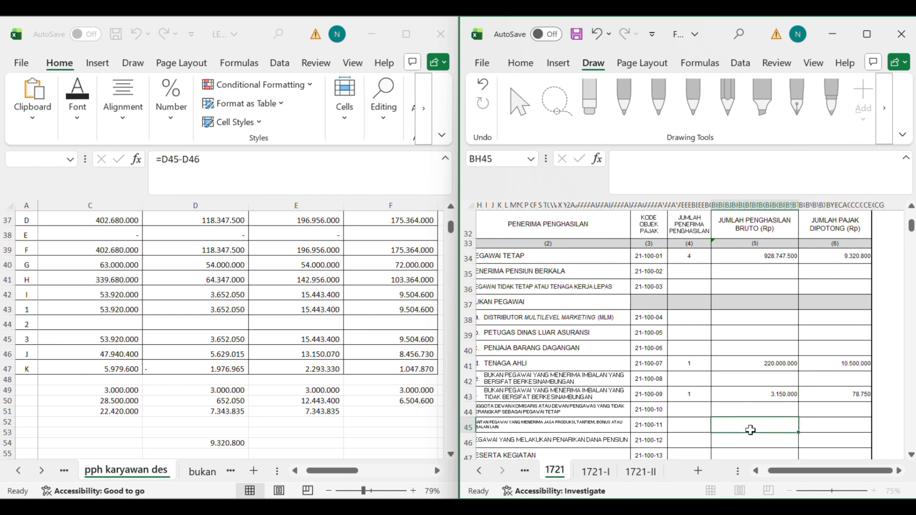
Step: Total JUMLAH PENGHASILAN BRUTO in row 11 (JUMLAH) of form 1721 with =SUM(BH34:BT49)
{"action": "scroll", "coordinate": [750, 430], "scroll_direction": "down", "scroll_amount": 2}
{"action": "scroll", "coordinate": [751, 430], "scroll_direction": "up", "scroll_amount": 1}
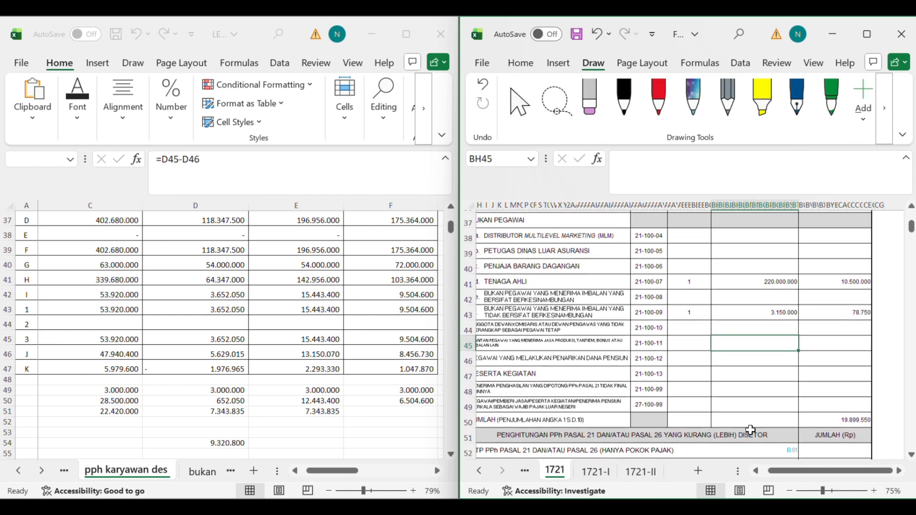
{"action": "left_click", "coordinate": [751, 415]}
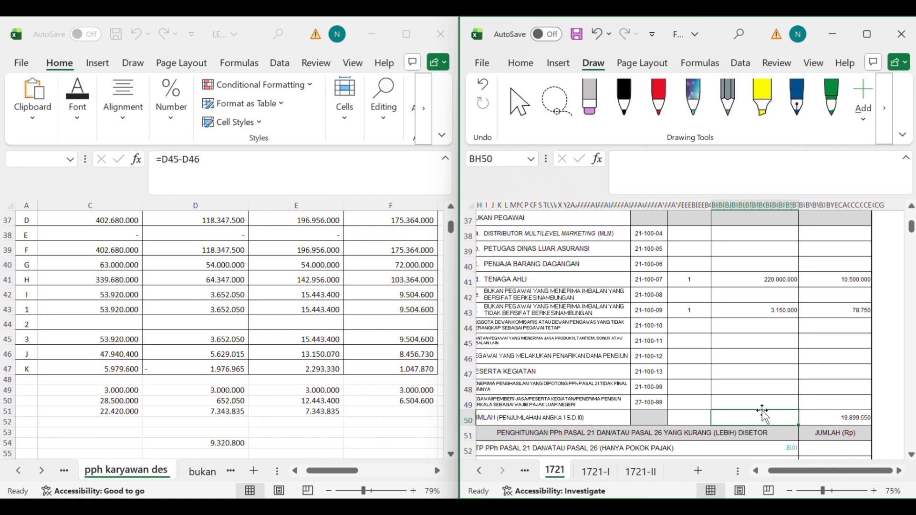
{"action": "type", "text": "="}
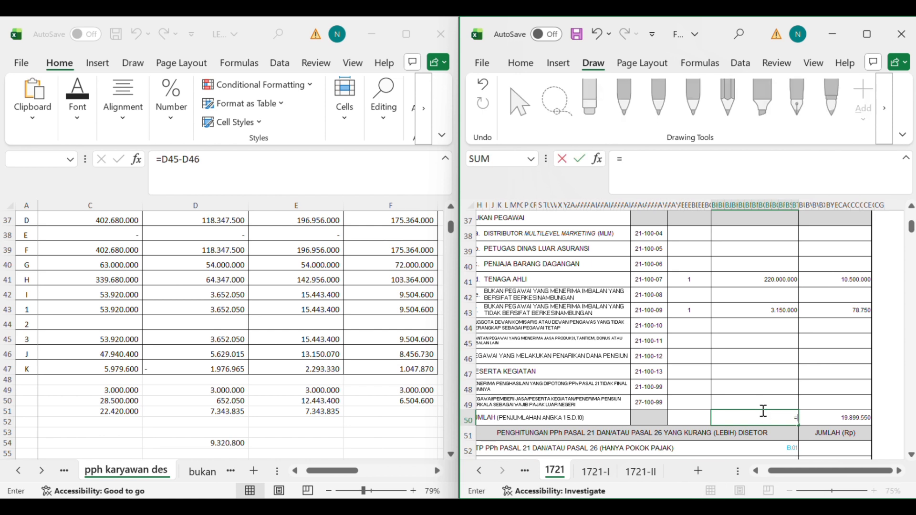
{"action": "type", "text": "SUM"}
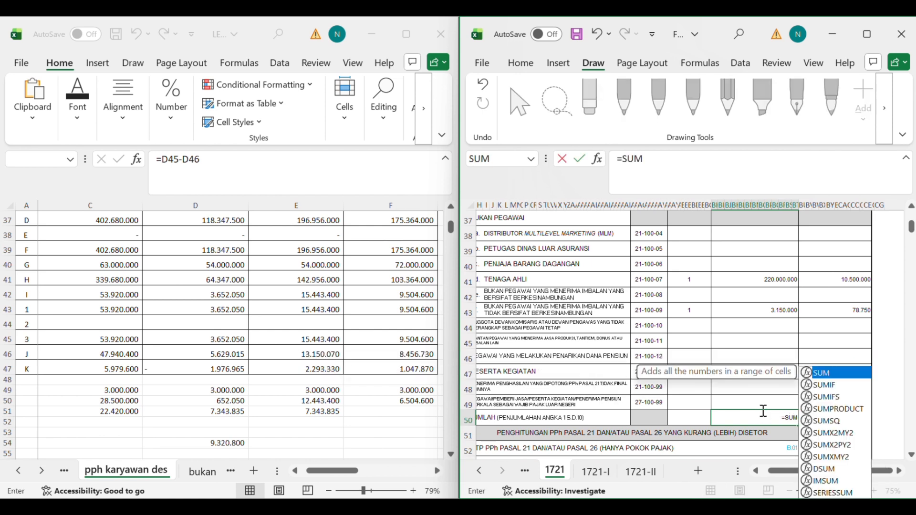
{"action": "type", "text": "("}
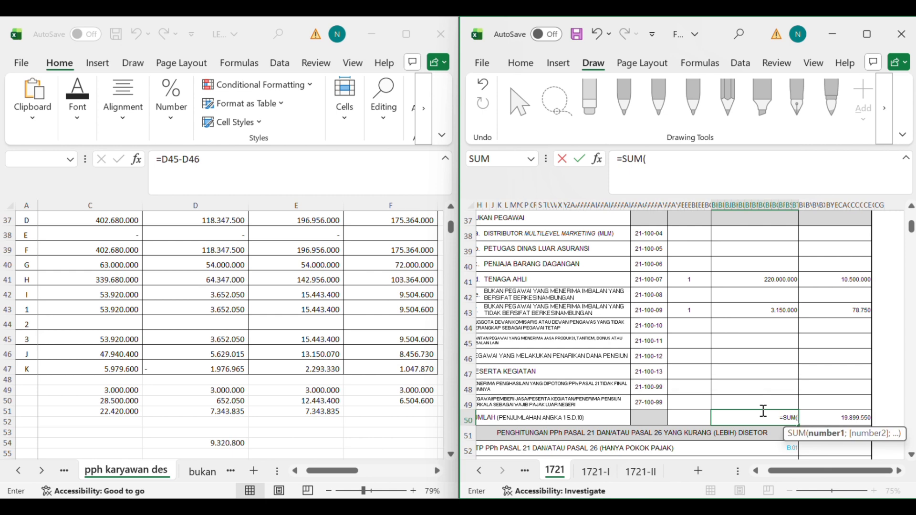
{"action": "scroll", "coordinate": [763, 411], "scroll_direction": "up", "scroll_amount": 2}
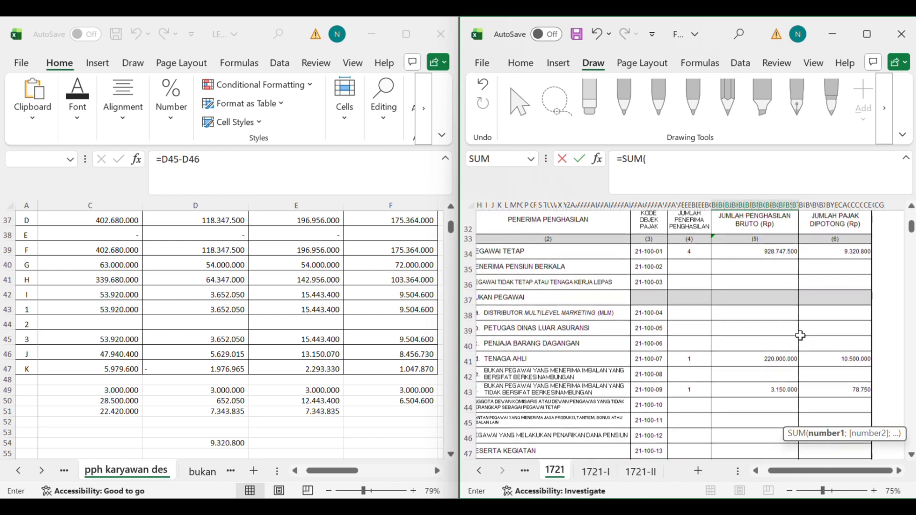
{"action": "left_click_drag", "start_coordinate": [739, 260], "coordinate": [773, 446]}
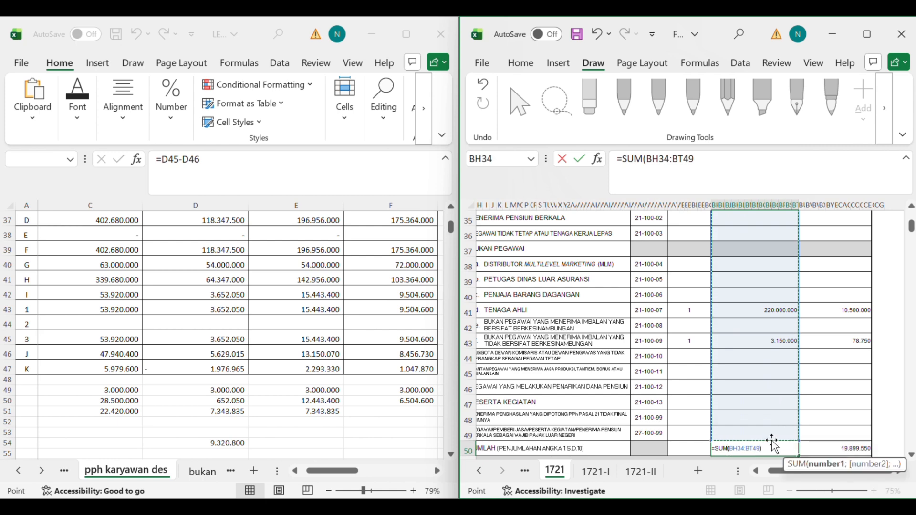
{"action": "key", "text": "Return"}
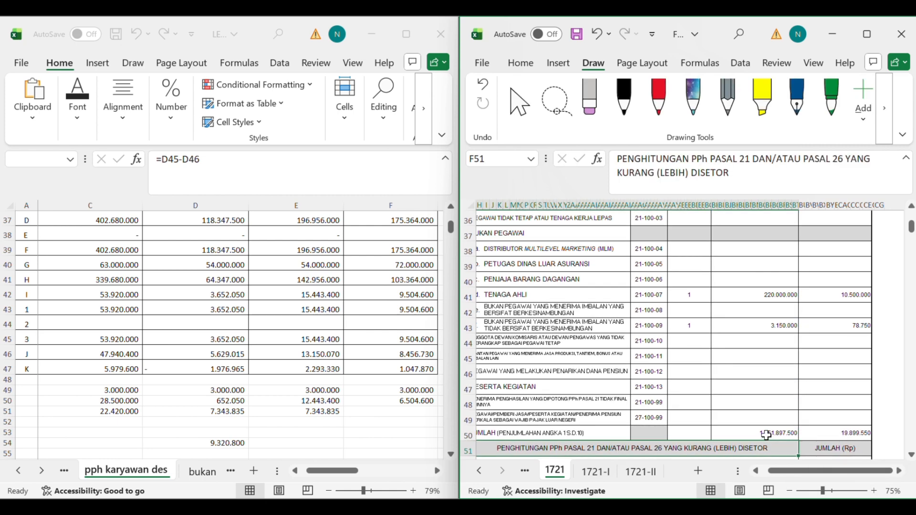
{"action": "left_click", "coordinate": [765, 435]}
{"action": "scroll", "coordinate": [763, 434], "scroll_direction": "up", "scroll_amount": 3}
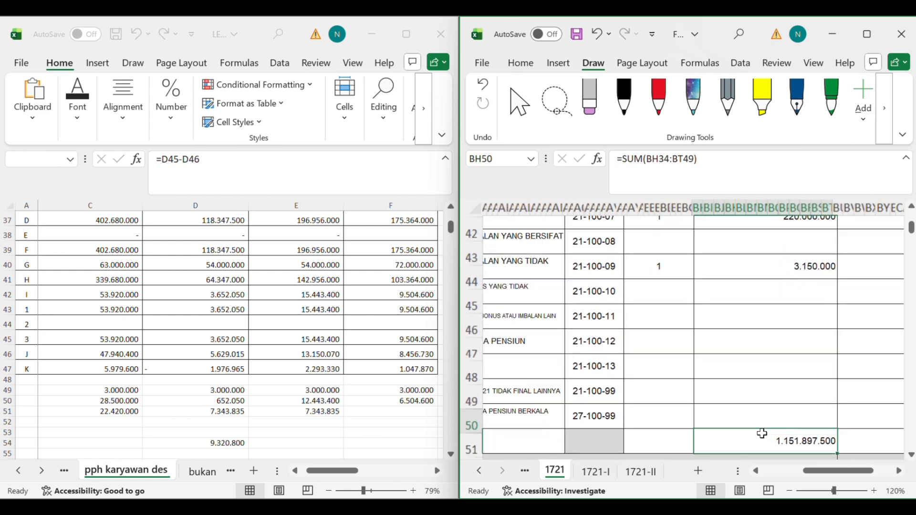
Step: Check row 11's JUMLAH PAJAK DIPOTONG formula and the MASA PAJAK and TAHUN KALENDER entries in row 13 of form 1721
{"action": "scroll", "coordinate": [762, 433], "scroll_direction": "down", "scroll_amount": 1}
{"action": "scroll", "coordinate": [761, 433], "scroll_direction": "right", "scroll_amount": 2}
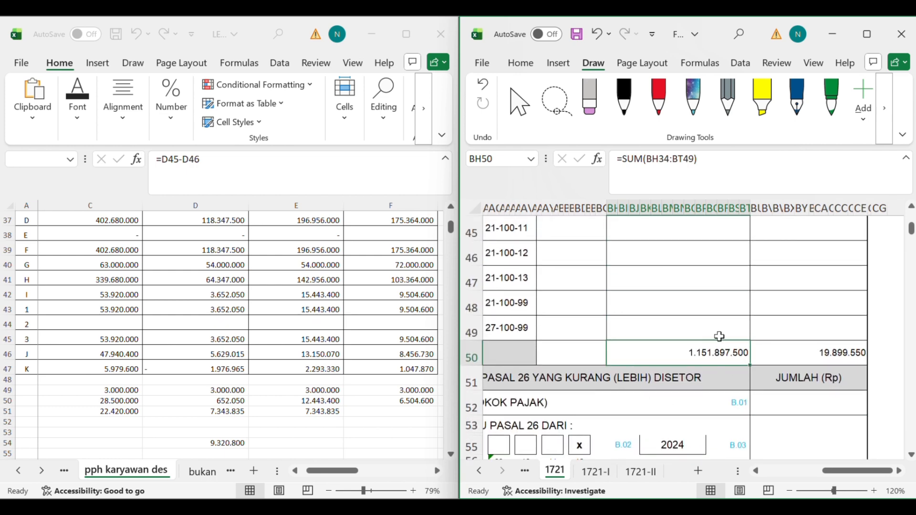
{"action": "left_click", "coordinate": [792, 351]}
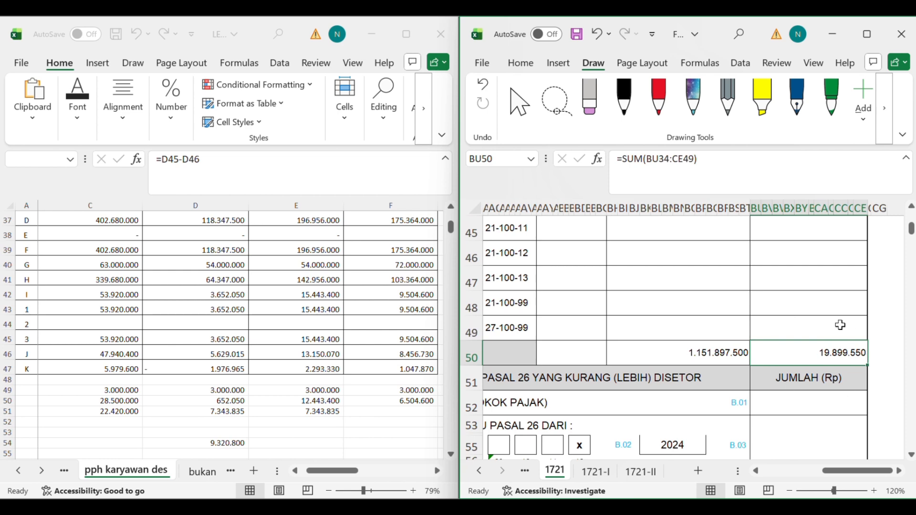
{"action": "scroll", "coordinate": [621, 395], "scroll_direction": "down", "scroll_amount": 3}
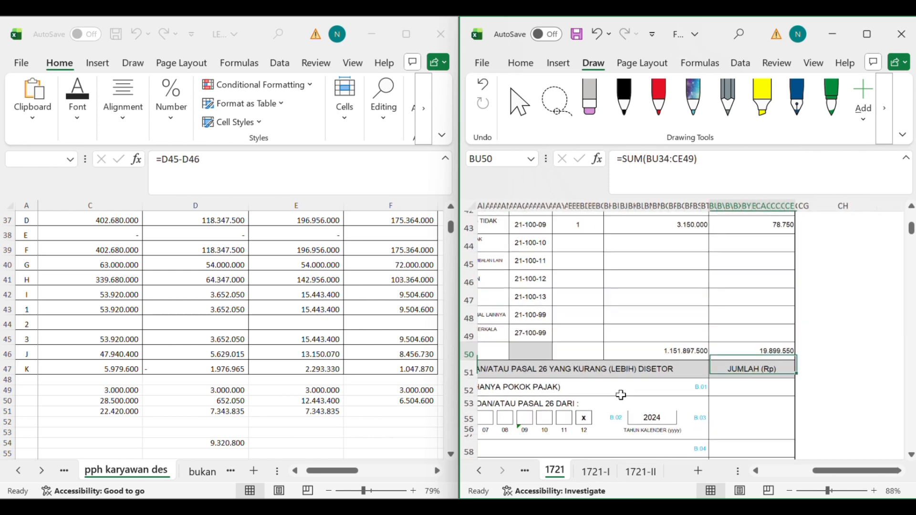
{"action": "scroll", "coordinate": [621, 395], "scroll_direction": "left", "scroll_amount": 5}
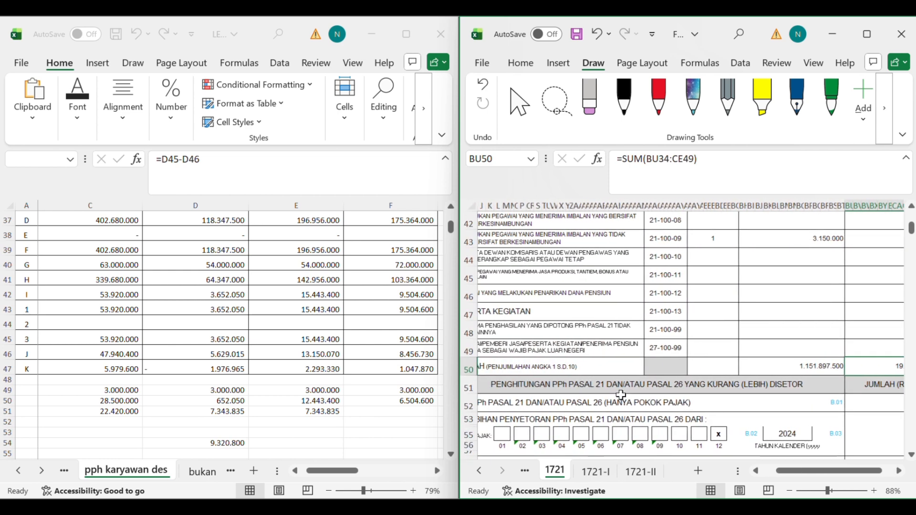
{"action": "scroll", "coordinate": [620, 394], "scroll_direction": "left", "scroll_amount": 2}
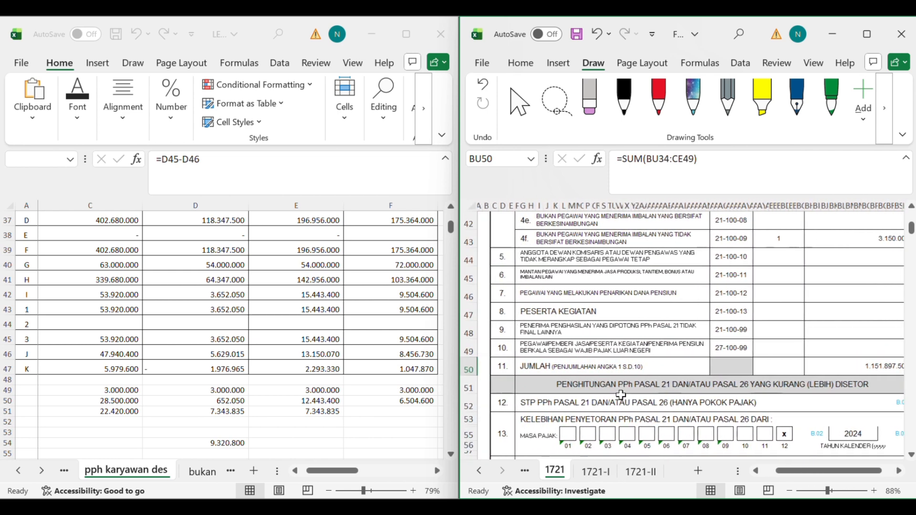
{"action": "left_click", "coordinate": [787, 435]}
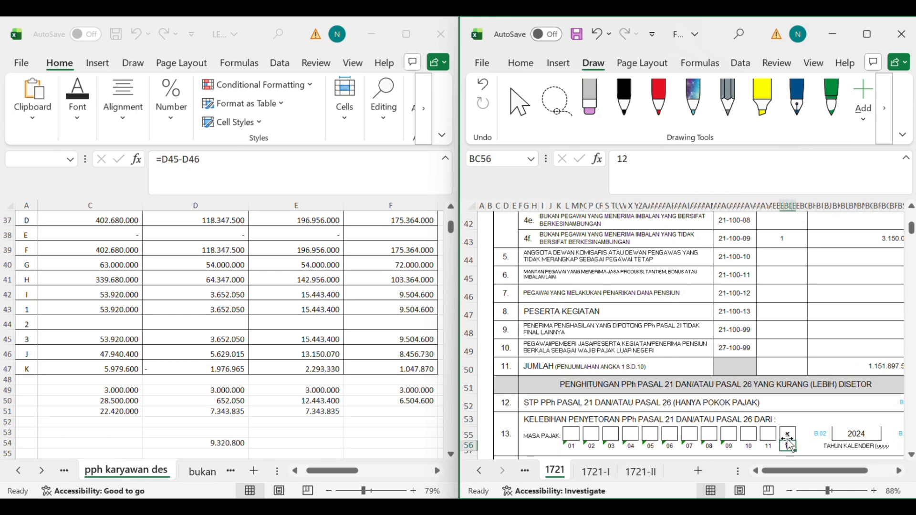
{"action": "type", "text": "x"}
{"action": "scroll", "coordinate": [787, 435], "scroll_direction": "right", "scroll_amount": 3}
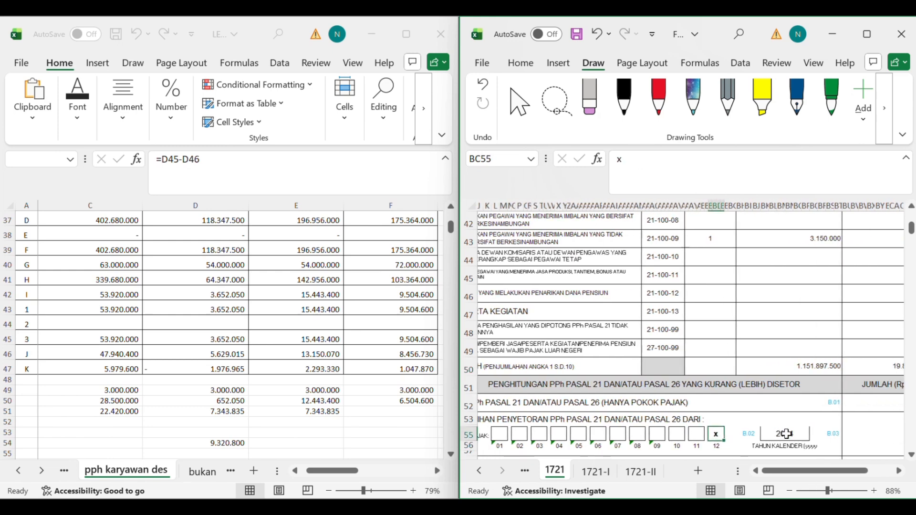
{"action": "left_click", "coordinate": [763, 434]}
{"action": "scroll", "coordinate": [757, 440], "scroll_direction": "down", "scroll_amount": 2}
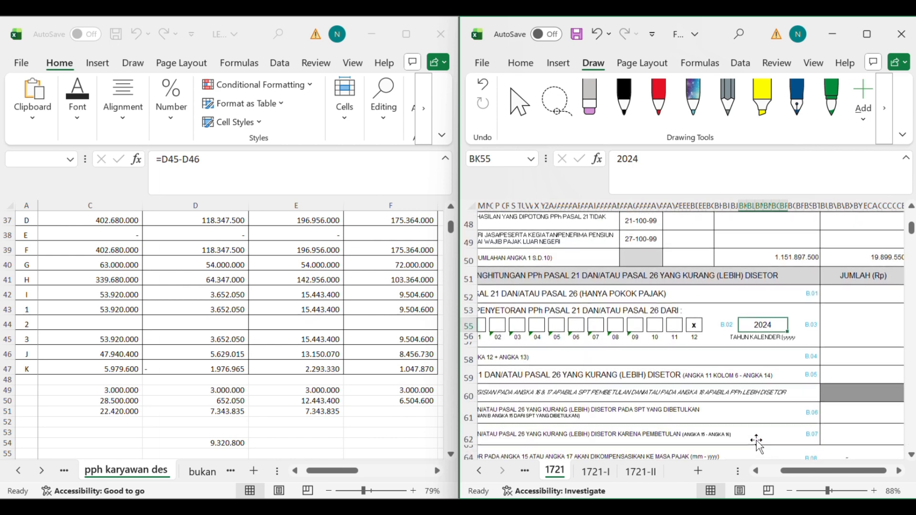
Step: Enter -1.976.965, taken from D47 of the pph karyawan des sheet, as row 14's JUMLAH (B.04) on form 1721
{"action": "scroll", "coordinate": [759, 442], "scroll_direction": "left", "scroll_amount": 3}
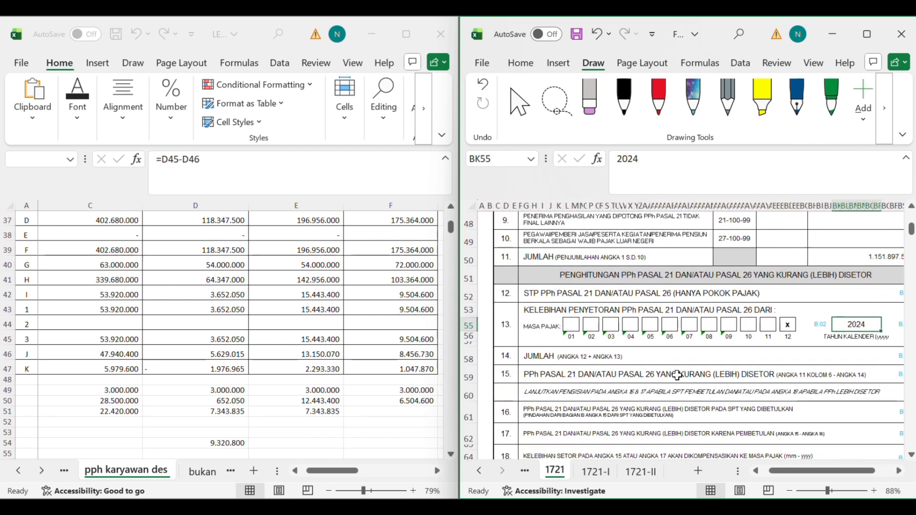
{"action": "scroll", "coordinate": [801, 374], "scroll_direction": "right", "scroll_amount": 4}
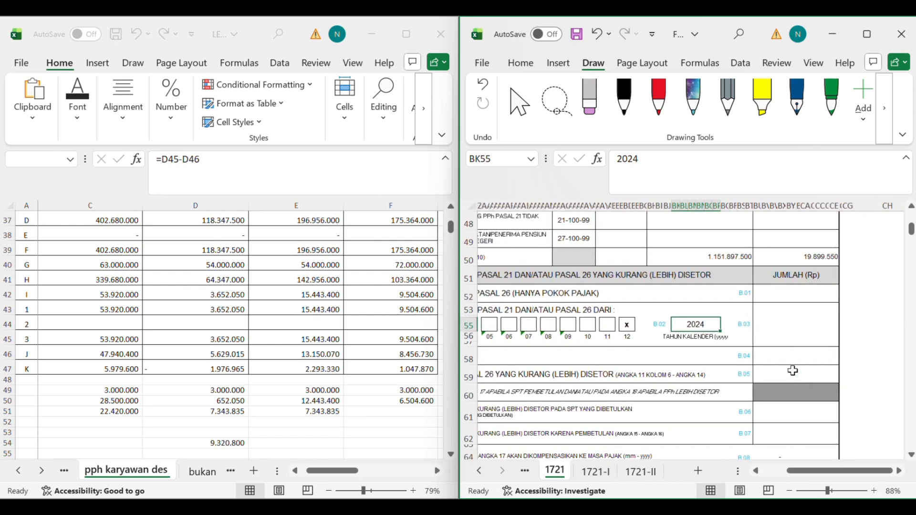
{"action": "left_click", "coordinate": [773, 355]}
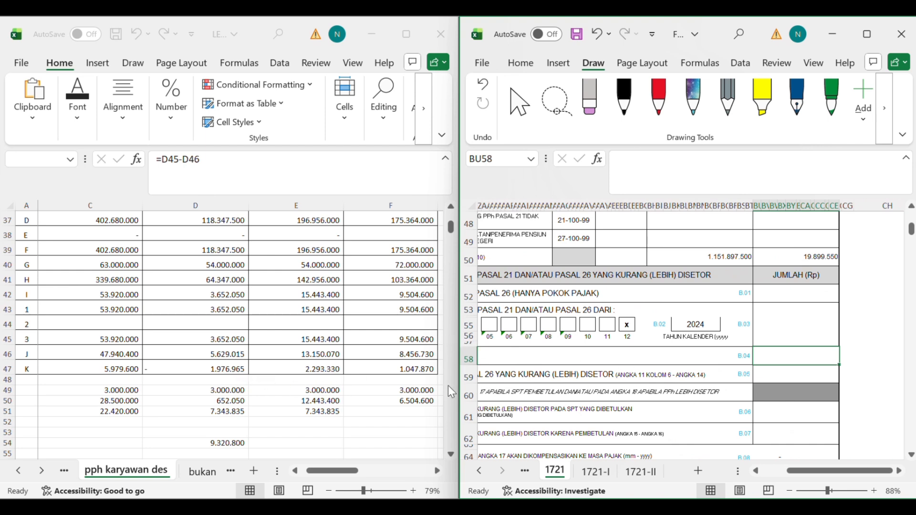
{"action": "left_click", "coordinate": [210, 368]}
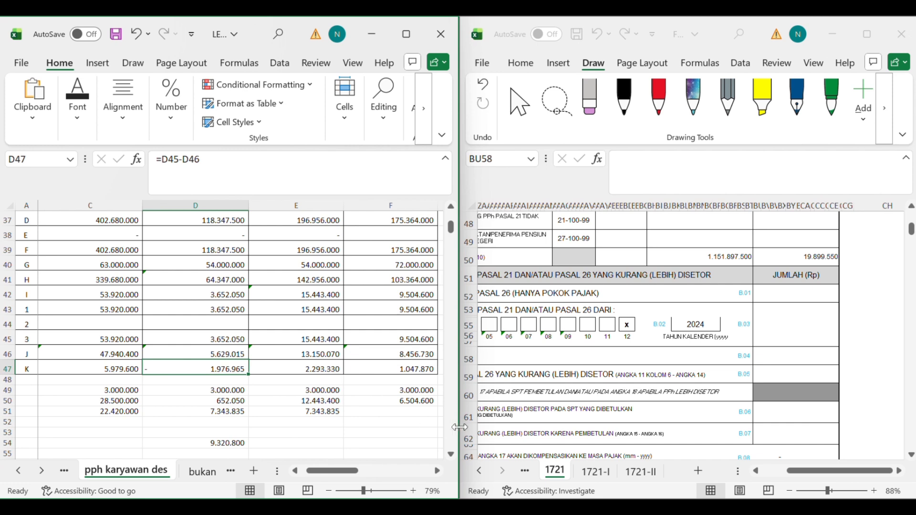
{"action": "left_click", "coordinate": [782, 392]}
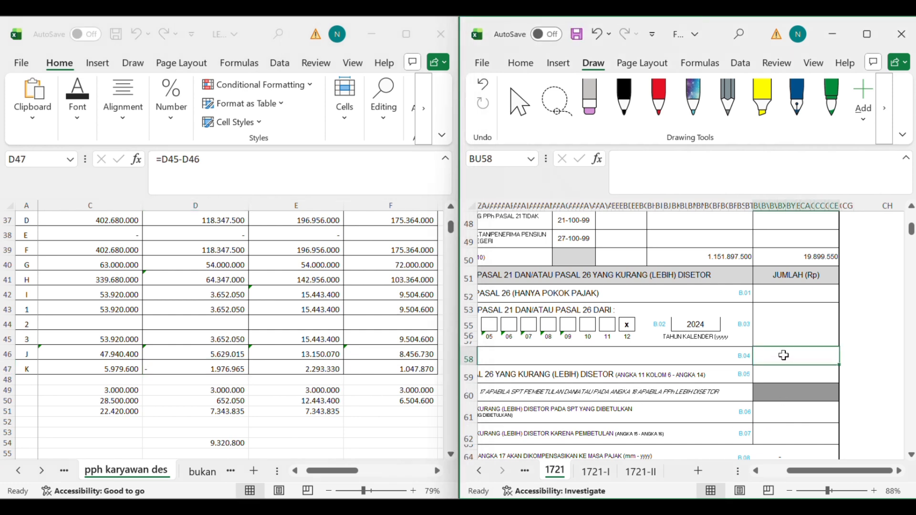
{"action": "type", "text": "-19"}
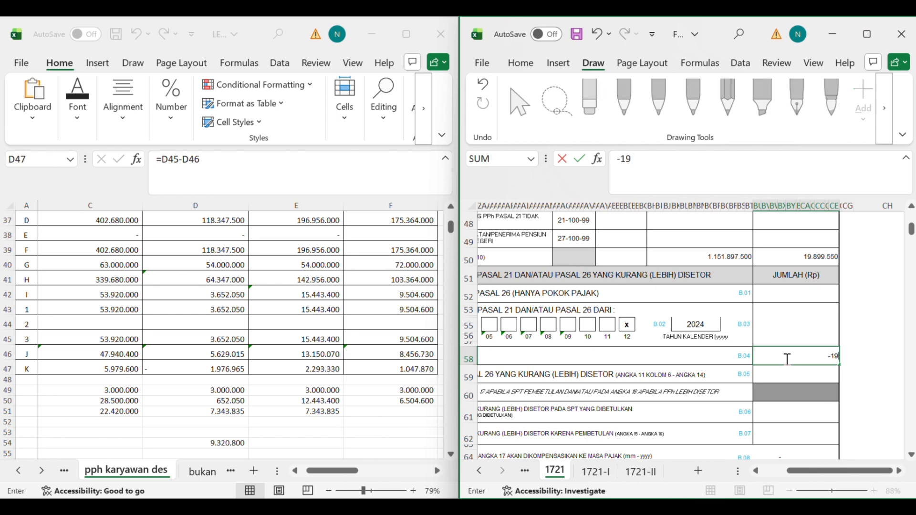
{"action": "type", "text": "76965"}
{"action": "key", "text": "Return"}
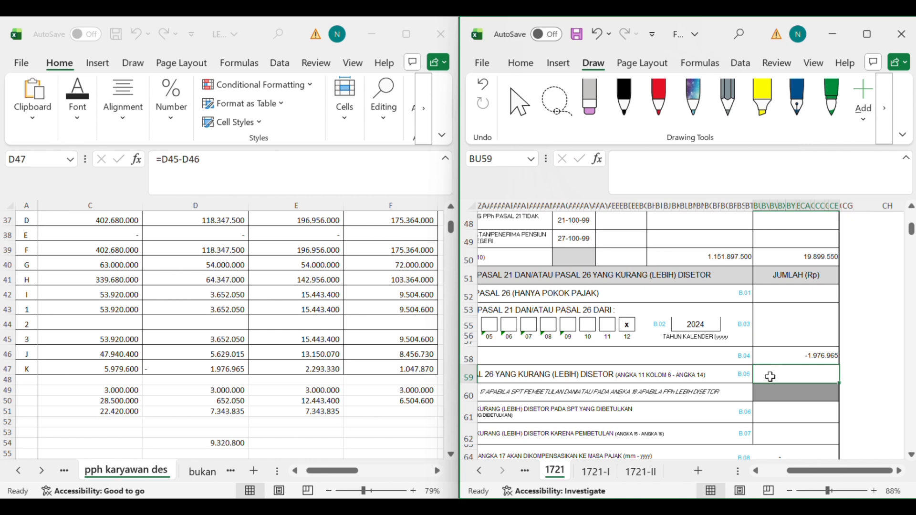
Step: Calculate row 15's PPh Pasal 21 dan/atau Pasal 26 yang kurang (lebih) disetor (B.05) with =BU50-BU58
{"action": "type", "text": "="}
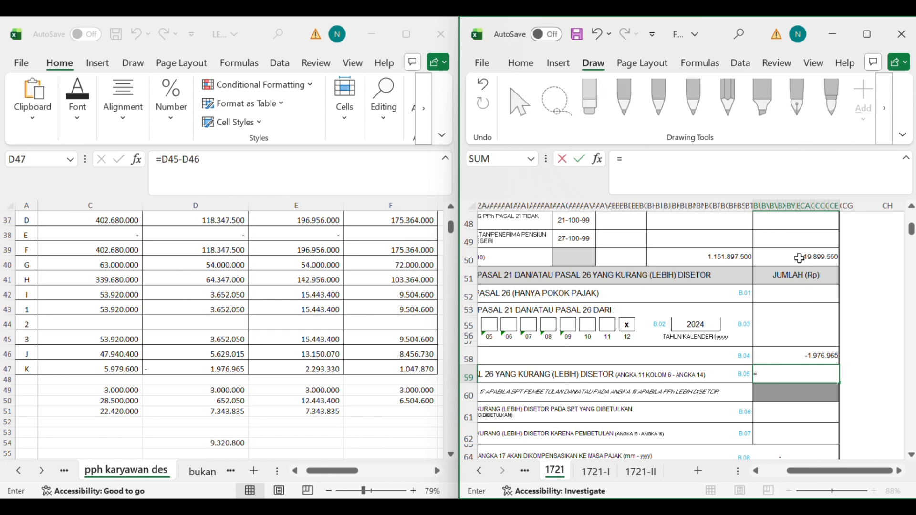
{"action": "left_click", "coordinate": [800, 258]}
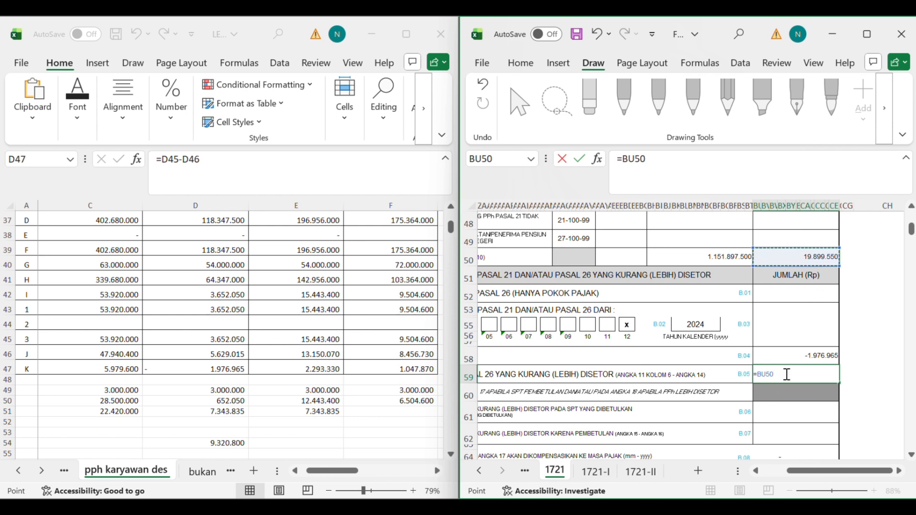
{"action": "type", "text": "-"}
{"action": "left_click", "coordinate": [816, 358]}
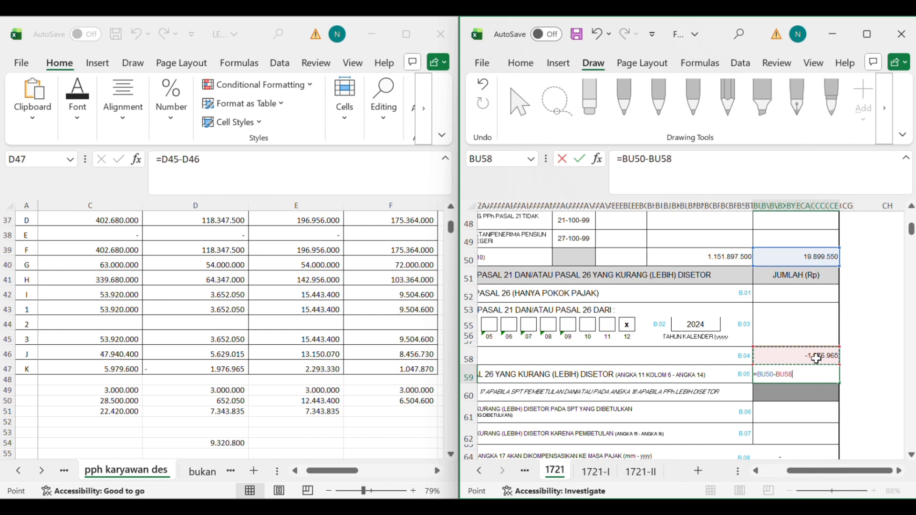
{"action": "key", "text": "Return"}
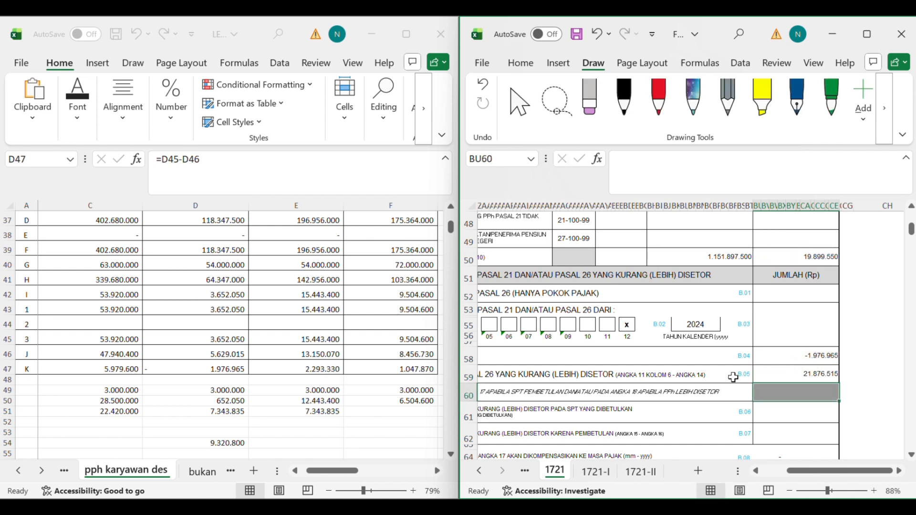
Step: Review the row labels and amounts of form 1721's PENGHITUNGAN PPh section, from row 12 down to row 18
{"action": "scroll", "coordinate": [592, 376], "scroll_direction": "left", "scroll_amount": 10}
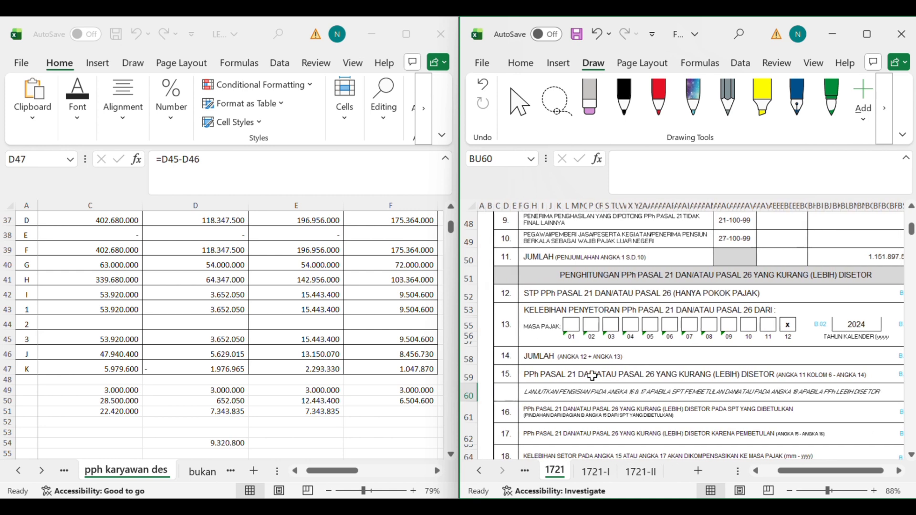
{"action": "scroll", "coordinate": [601, 379], "scroll_direction": "right", "scroll_amount": 3}
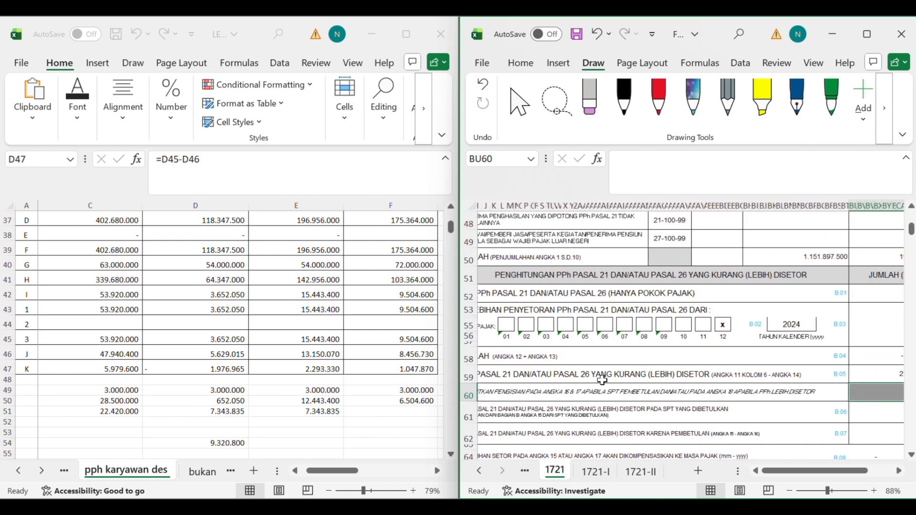
{"action": "scroll", "coordinate": [602, 380], "scroll_direction": "right", "scroll_amount": 3}
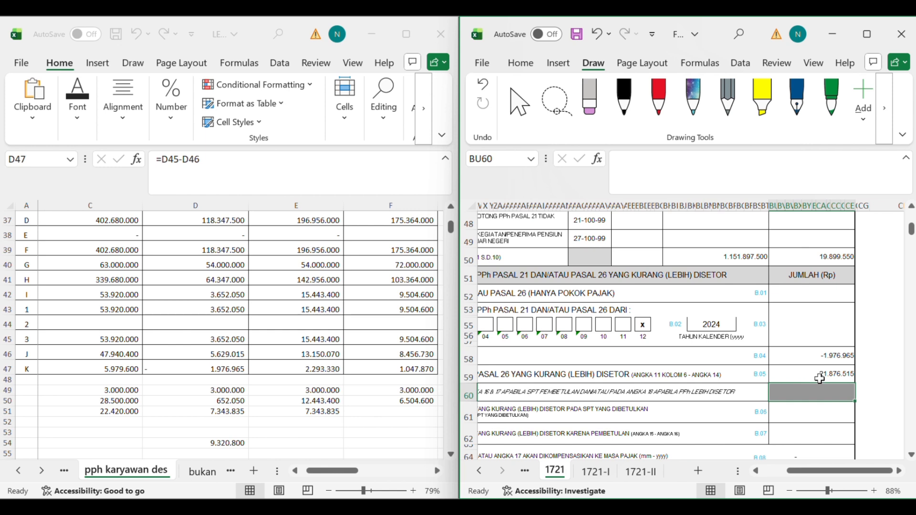
{"action": "scroll", "coordinate": [820, 378], "scroll_direction": "down", "scroll_amount": 1}
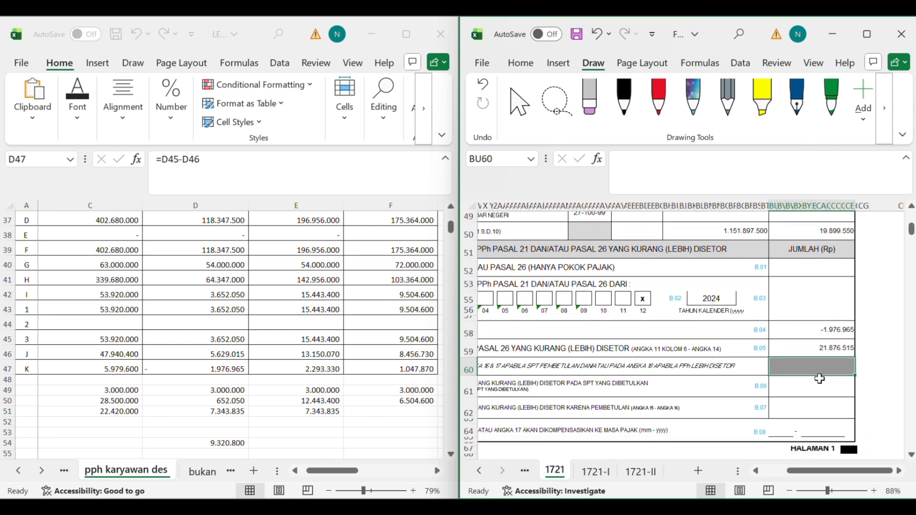
{"action": "scroll", "coordinate": [819, 378], "scroll_direction": "left", "scroll_amount": 1}
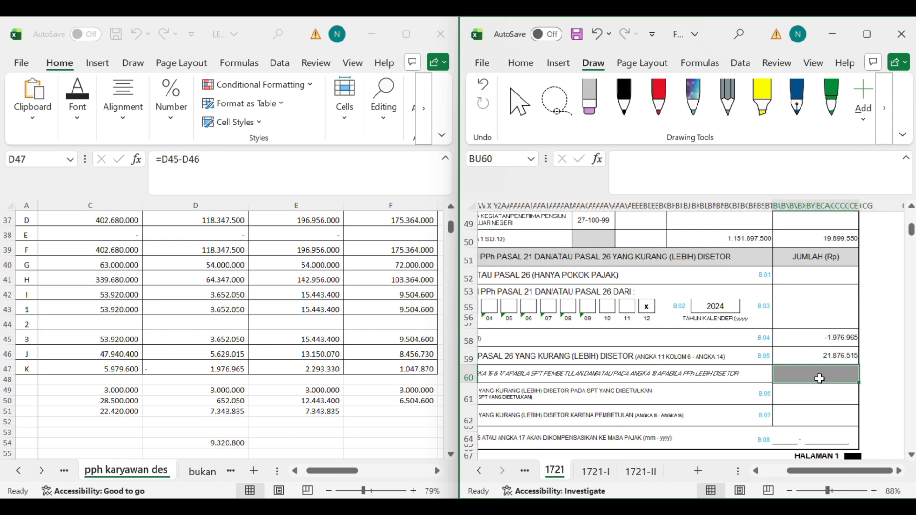
{"action": "scroll", "coordinate": [819, 378], "scroll_direction": "left", "scroll_amount": 4}
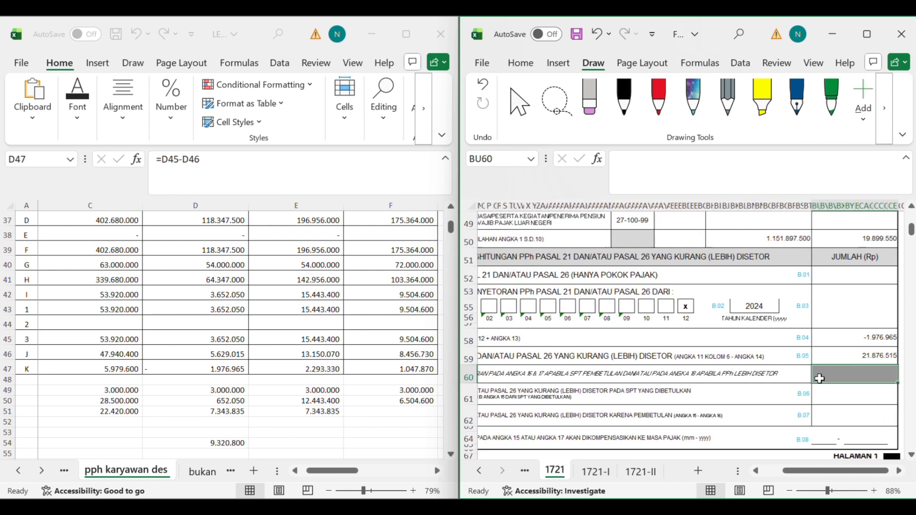
{"action": "scroll", "coordinate": [819, 379], "scroll_direction": "left", "scroll_amount": 8}
{"action": "scroll", "coordinate": [813, 380], "scroll_direction": "right", "scroll_amount": 9}
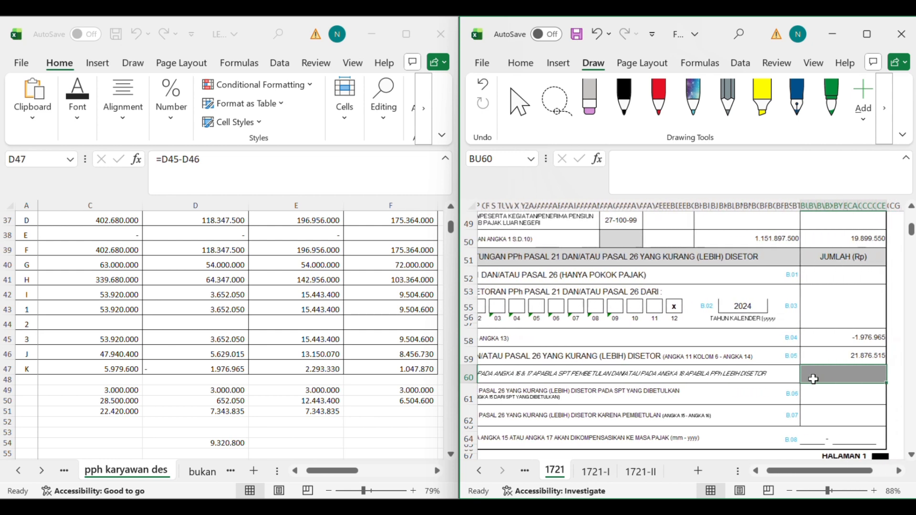
{"action": "scroll", "coordinate": [813, 379], "scroll_direction": "left", "scroll_amount": 3}
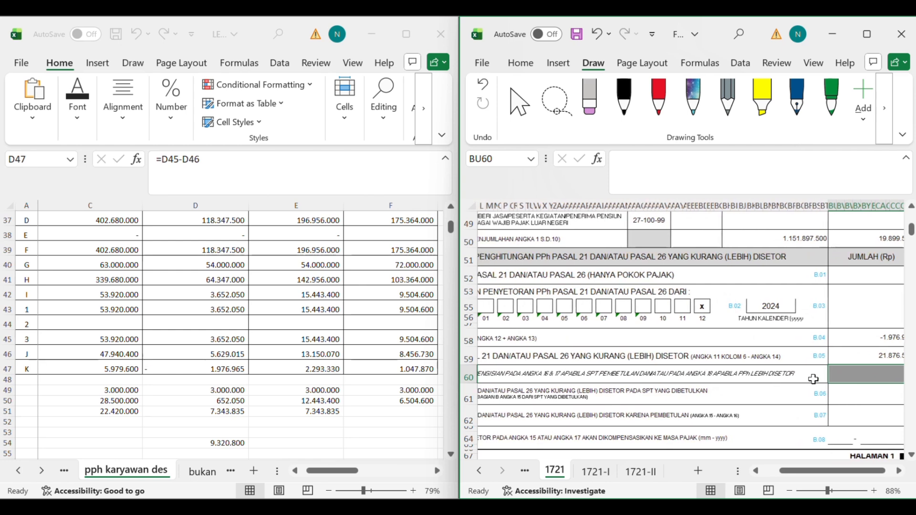
{"action": "scroll", "coordinate": [813, 379], "scroll_direction": "right", "scroll_amount": 2}
{"action": "scroll", "coordinate": [605, 334], "scroll_direction": "down", "scroll_amount": 2}
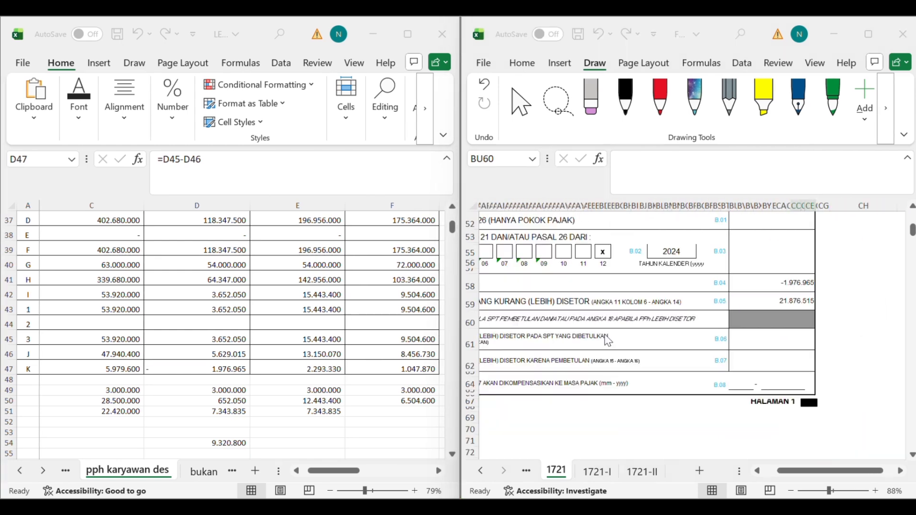
{"action": "scroll", "coordinate": [605, 334], "scroll_direction": "up", "scroll_amount": 3}
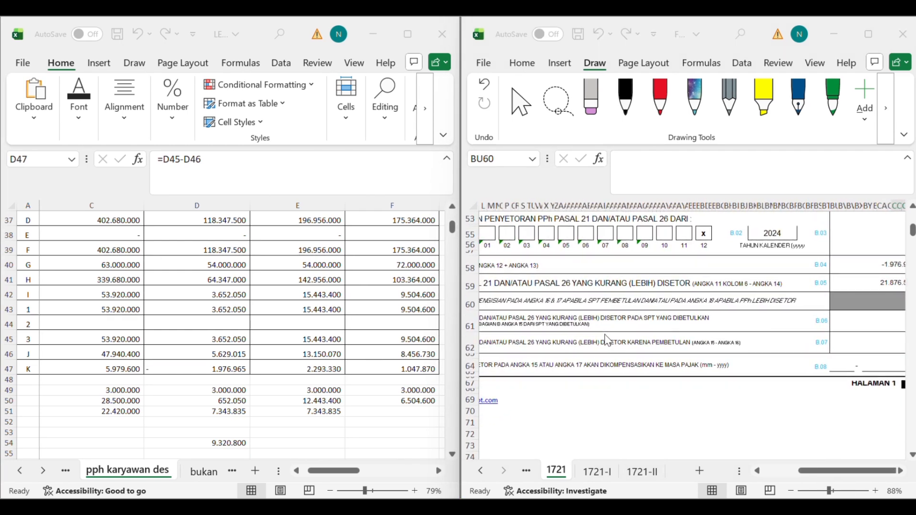
{"action": "scroll", "coordinate": [605, 334], "scroll_direction": "right", "scroll_amount": 2}
Step: Mark PEMOTONG with an x in section E, PERNYATAAN DAN TANDA TANGAN PEMOTONG, of the 1721 (2) sheet
{"action": "left_click", "coordinate": [522, 474]}
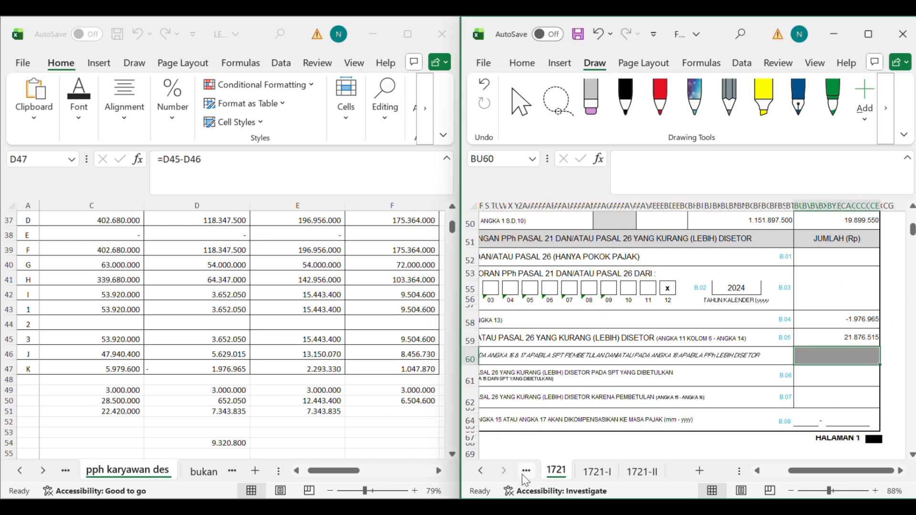
{"action": "left_click", "coordinate": [523, 475]}
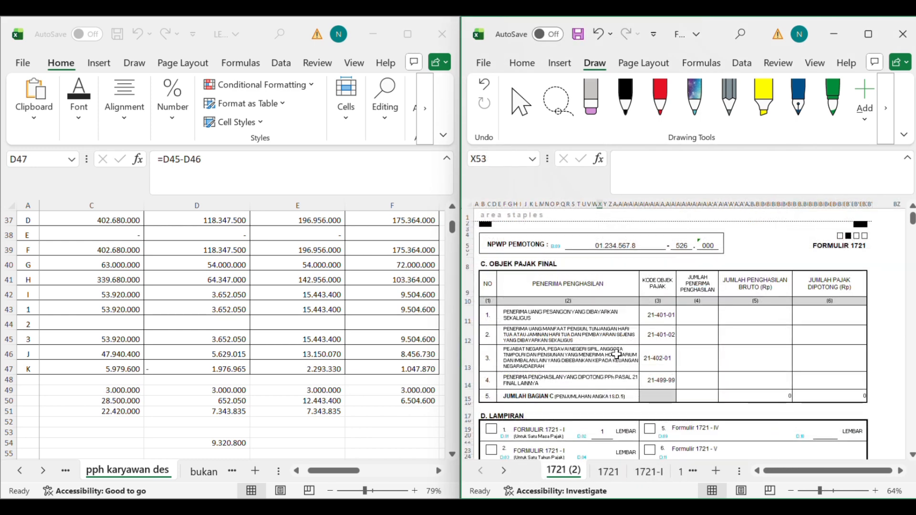
{"action": "scroll", "coordinate": [617, 354], "scroll_direction": "down", "scroll_amount": 3}
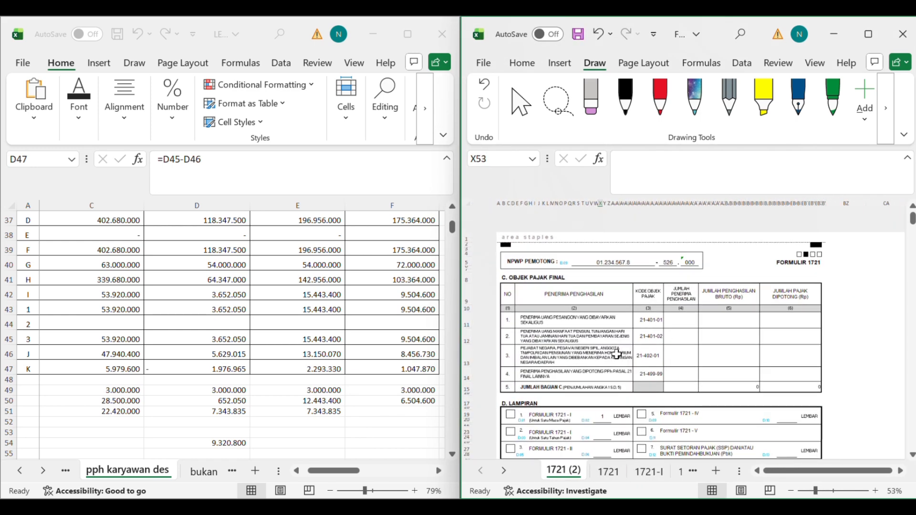
{"action": "scroll", "coordinate": [616, 354], "scroll_direction": "up", "scroll_amount": 1}
{"action": "scroll", "coordinate": [616, 354], "scroll_direction": "down", "scroll_amount": 4}
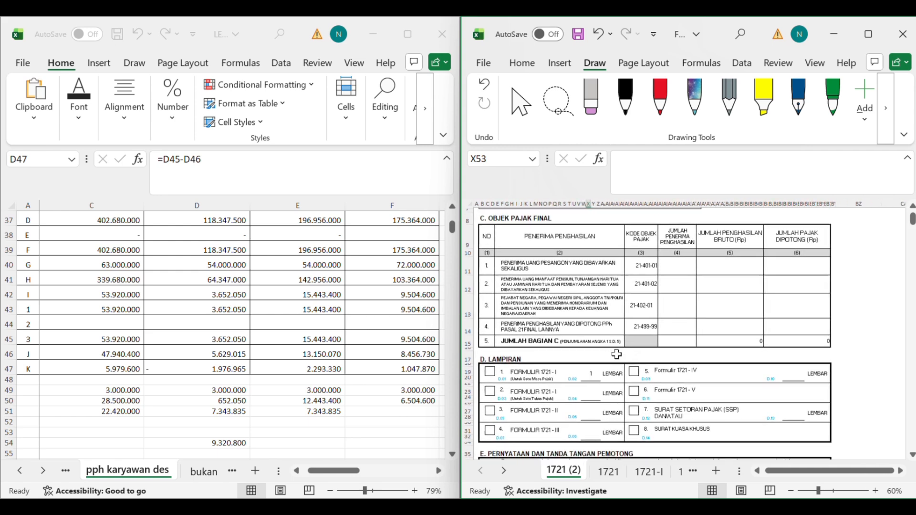
{"action": "scroll", "coordinate": [616, 354], "scroll_direction": "down", "scroll_amount": 2}
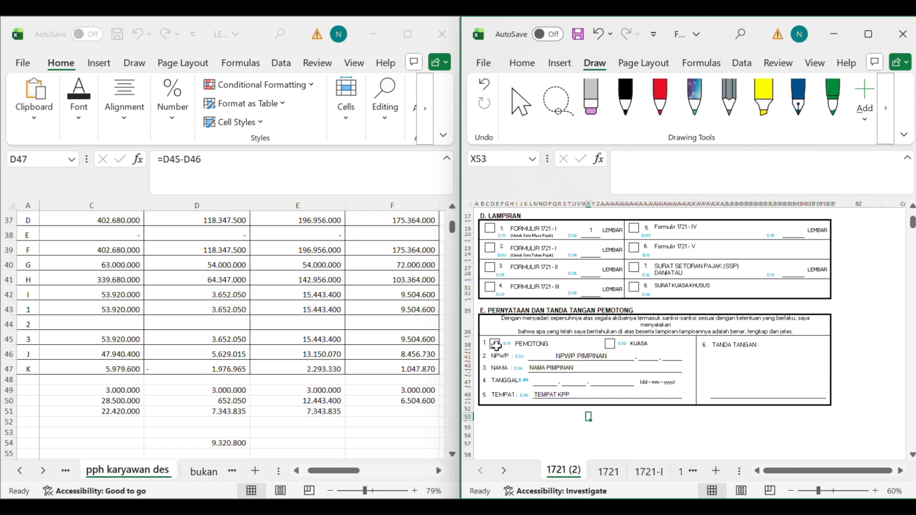
{"action": "left_click", "coordinate": [496, 344]}
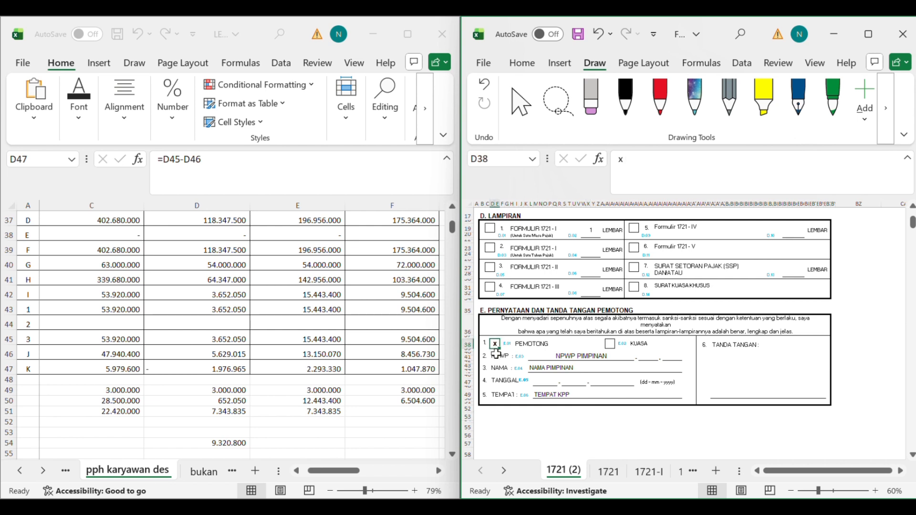
Step: Review the 1721 (2) sheet from section E's signatory fields back up through D. LAMPIRAN to C. OBJEK PAJAK FINAL
{"action": "left_click", "coordinate": [574, 363]}
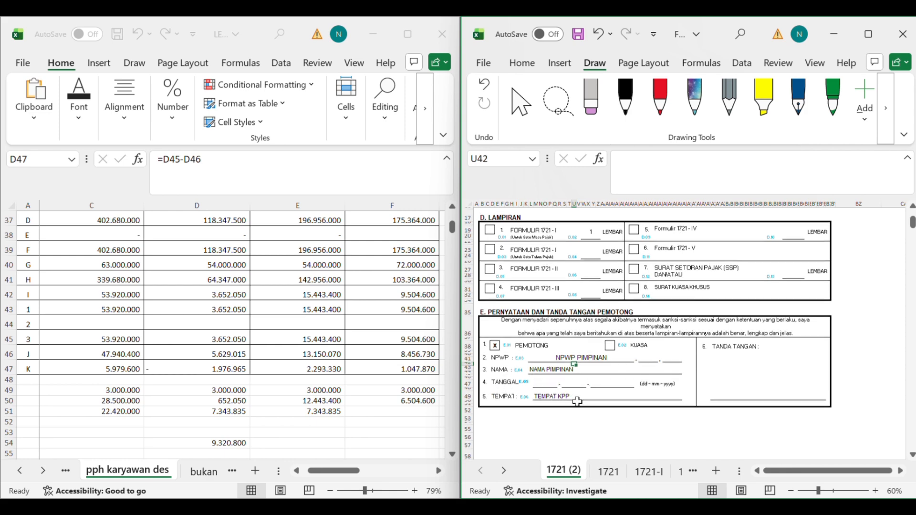
{"action": "scroll", "coordinate": [577, 401], "scroll_direction": "up", "scroll_amount": 3}
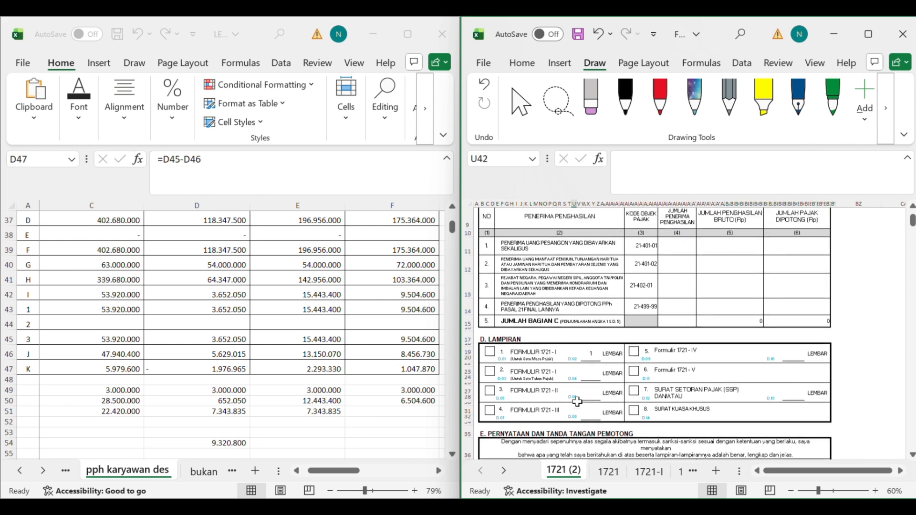
{"action": "scroll", "coordinate": [577, 402], "scroll_direction": "up", "scroll_amount": 2}
{"action": "scroll", "coordinate": [577, 402], "scroll_direction": "up", "scroll_amount": 3}
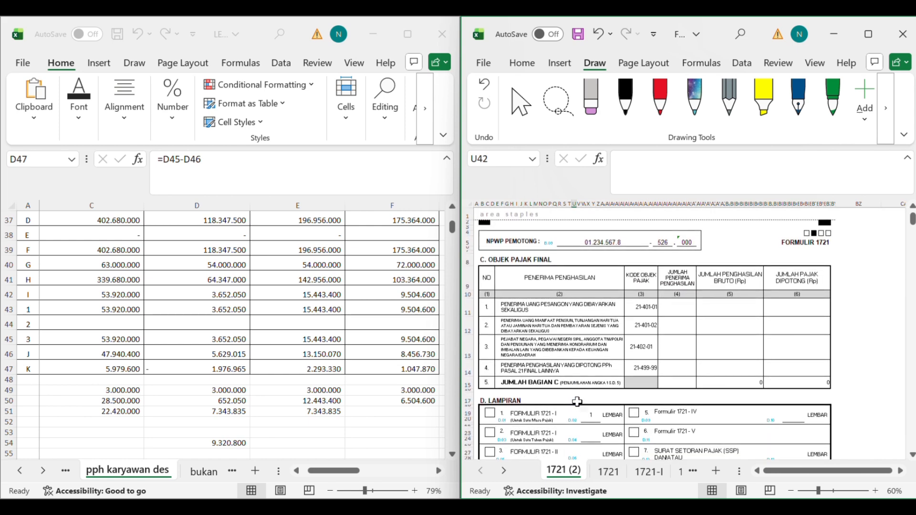